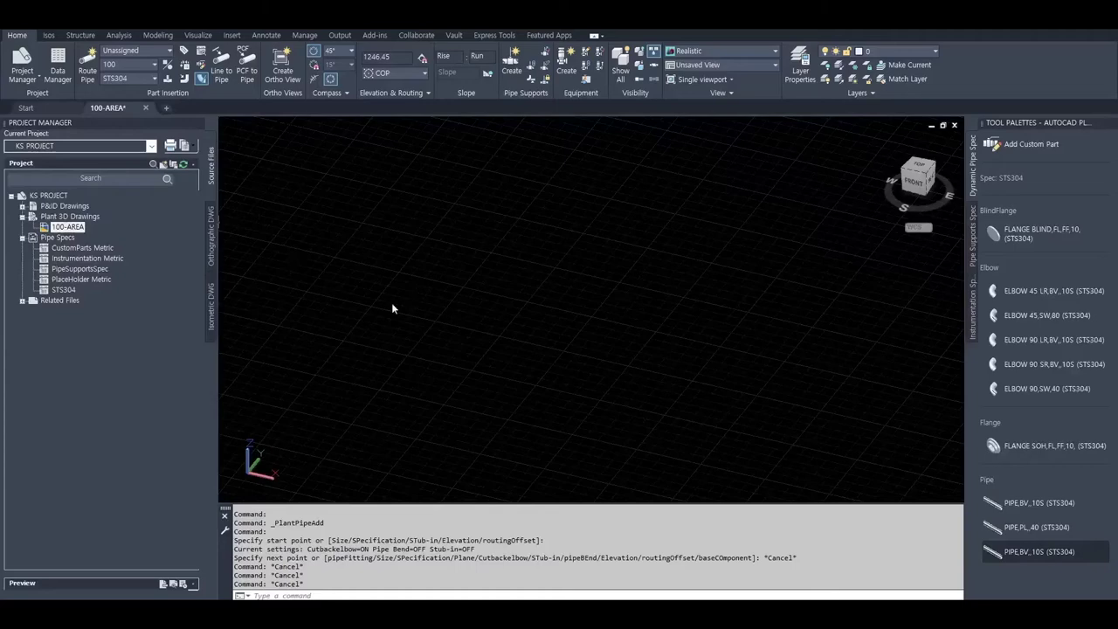
- Route one straight pipe across the empty grid between two picked points
{"action": "left_click", "coordinate": [89, 72]}
{"action": "left_click", "coordinate": [406, 330]}
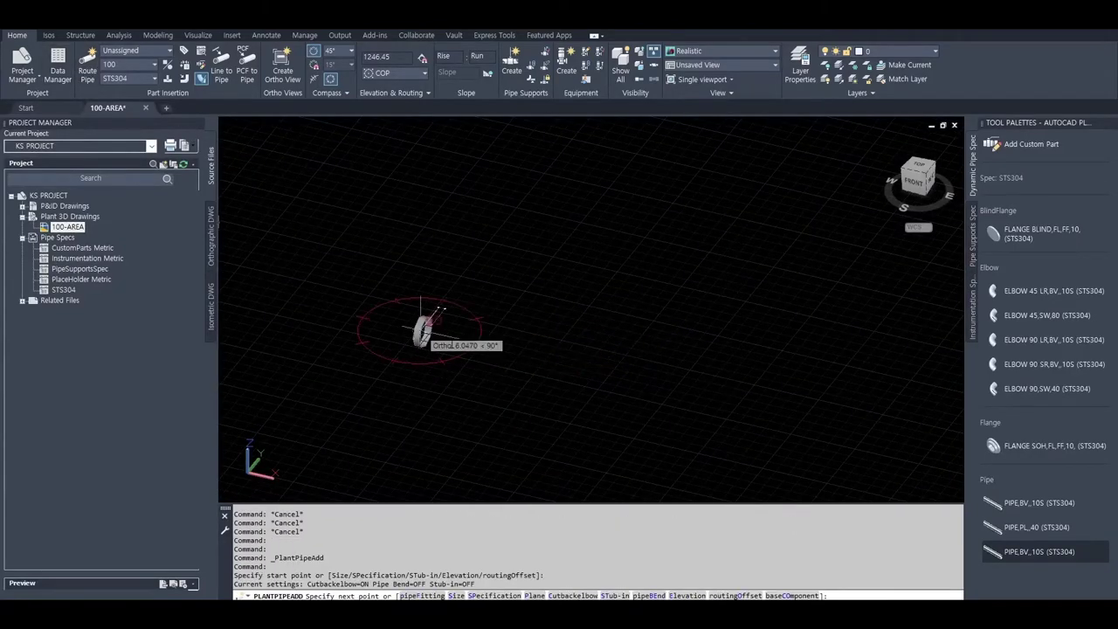
{"action": "middle_click_drag", "start_coordinate": [493, 354], "coordinate": [604, 328]}
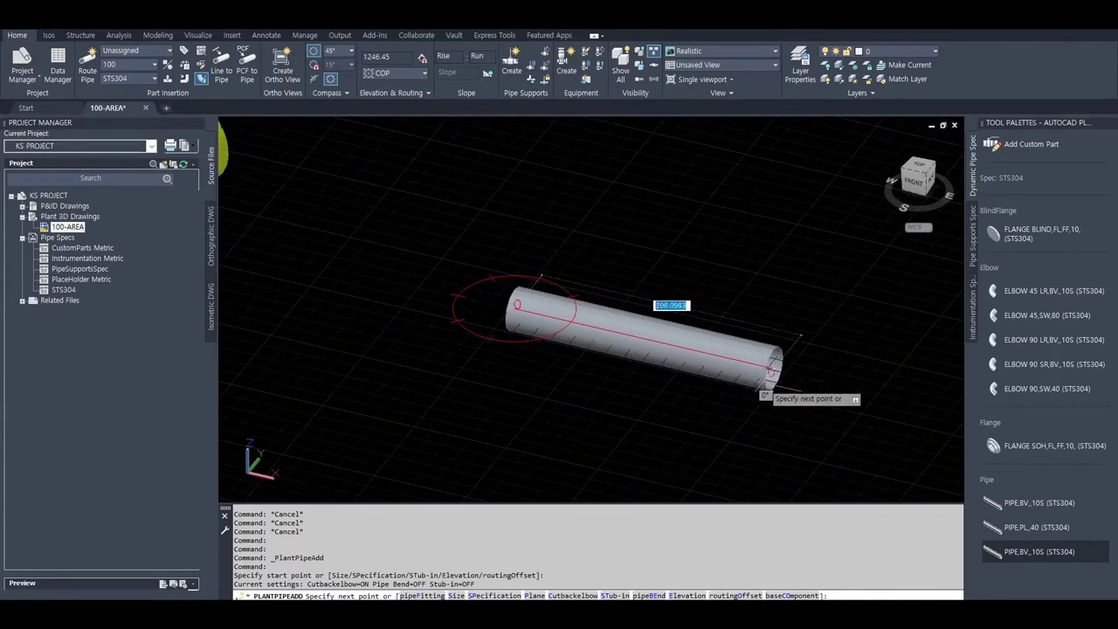
{"action": "left_click", "coordinate": [752, 384]}
{"action": "key", "text": "Escape"}
{"action": "key", "text": "Escape"}
- Add a trial 200-long branch from the pipe's midpoint, delete it, and reselect the main pipe
{"action": "left_click", "coordinate": [652, 332]}
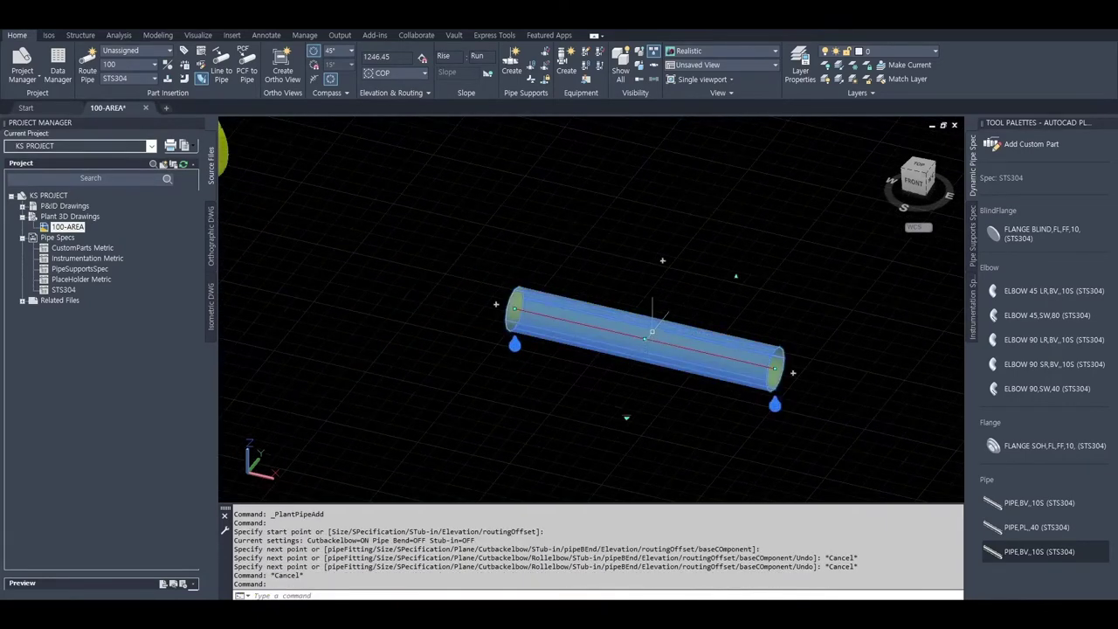
{"action": "left_click", "coordinate": [643, 338]}
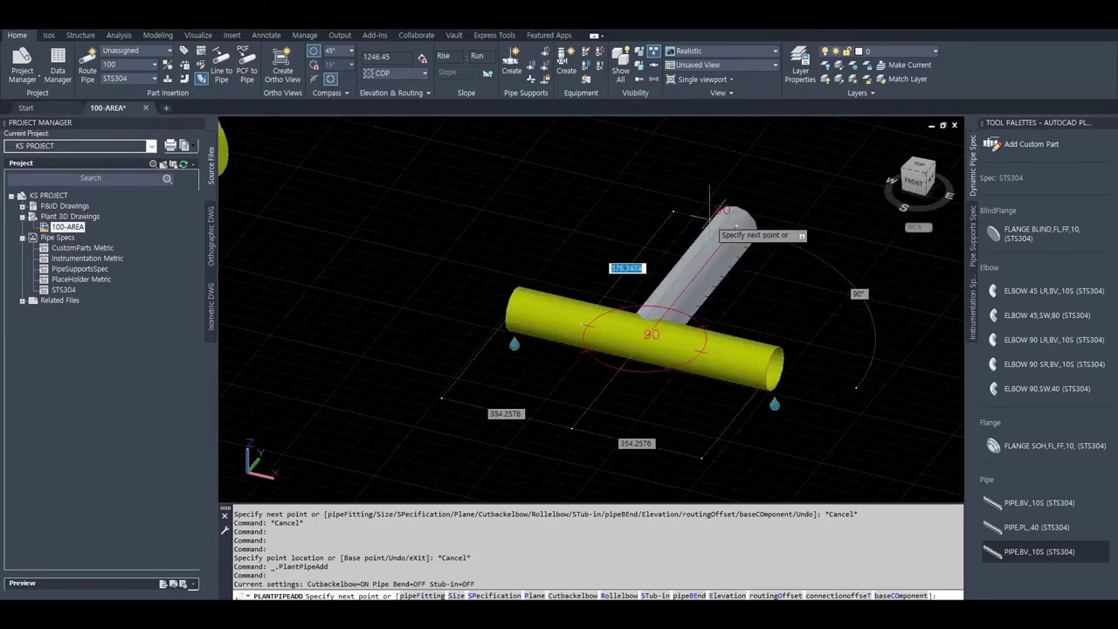
{"action": "key", "text": "Tab"}
{"action": "type", "text": "200"}
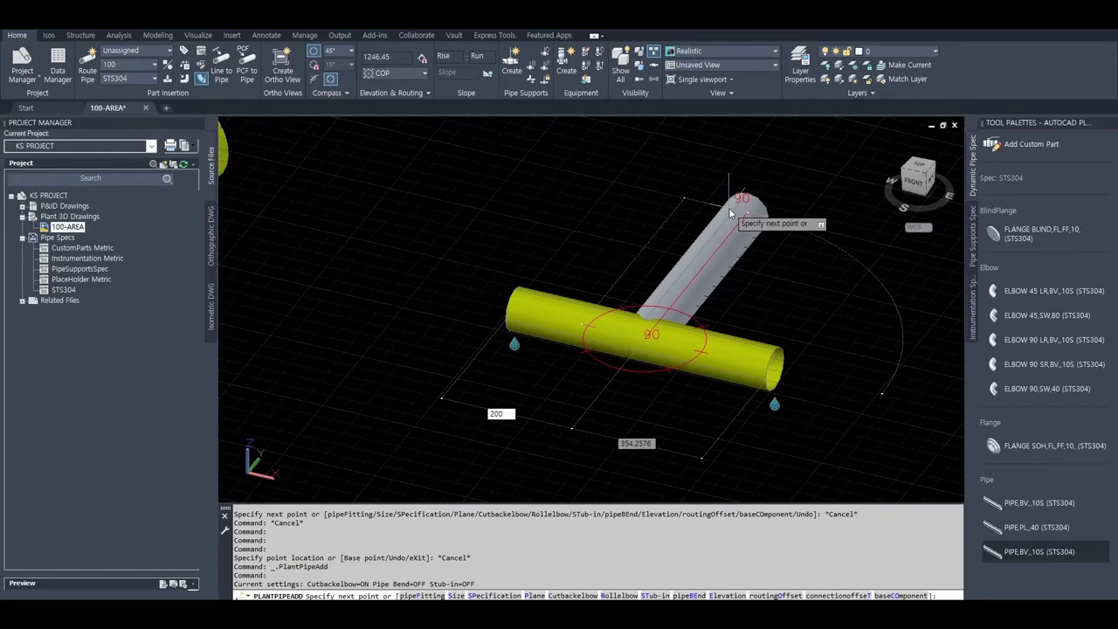
{"action": "key", "text": "Return"}
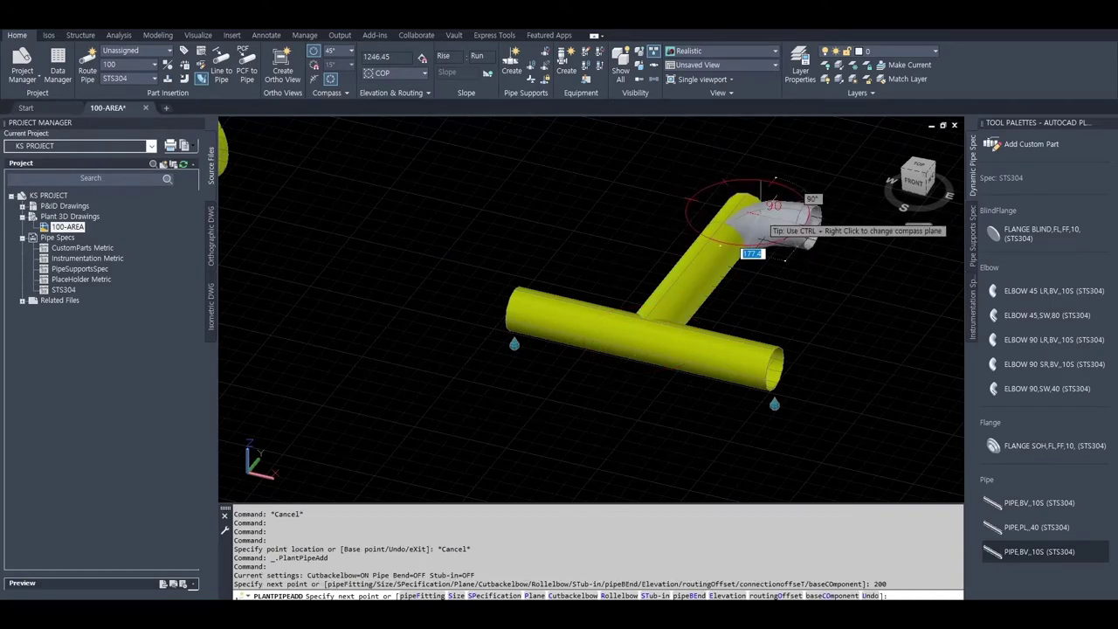
{"action": "key", "text": "Escape"}
{"action": "left_click", "coordinate": [758, 215]}
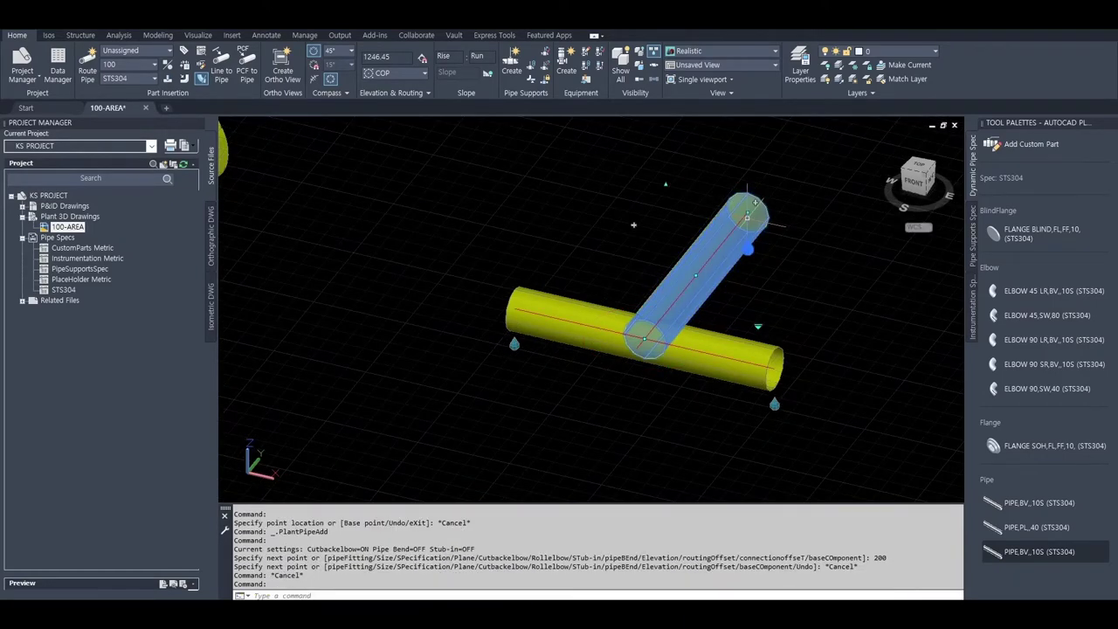
{"action": "key", "text": "Delete"}
{"action": "left_click", "coordinate": [660, 343]}
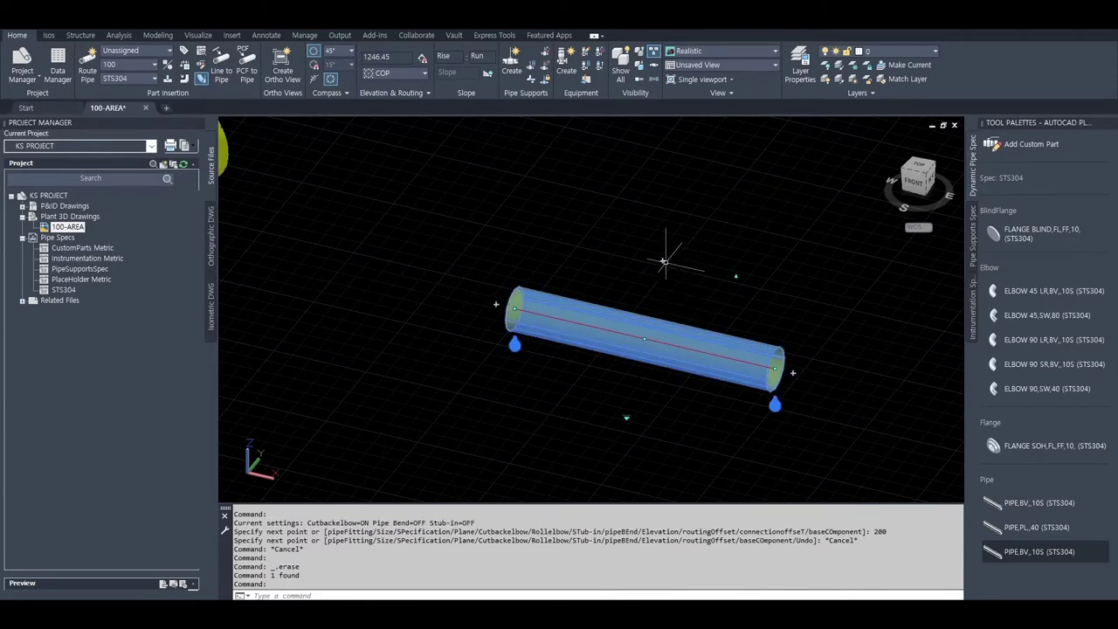
- Route a 200-long branch up from the pipe's midpoint and cap it with a FLANGE SOH flange
{"action": "left_click", "coordinate": [644, 338]}
{"action": "type", "text": "200"}
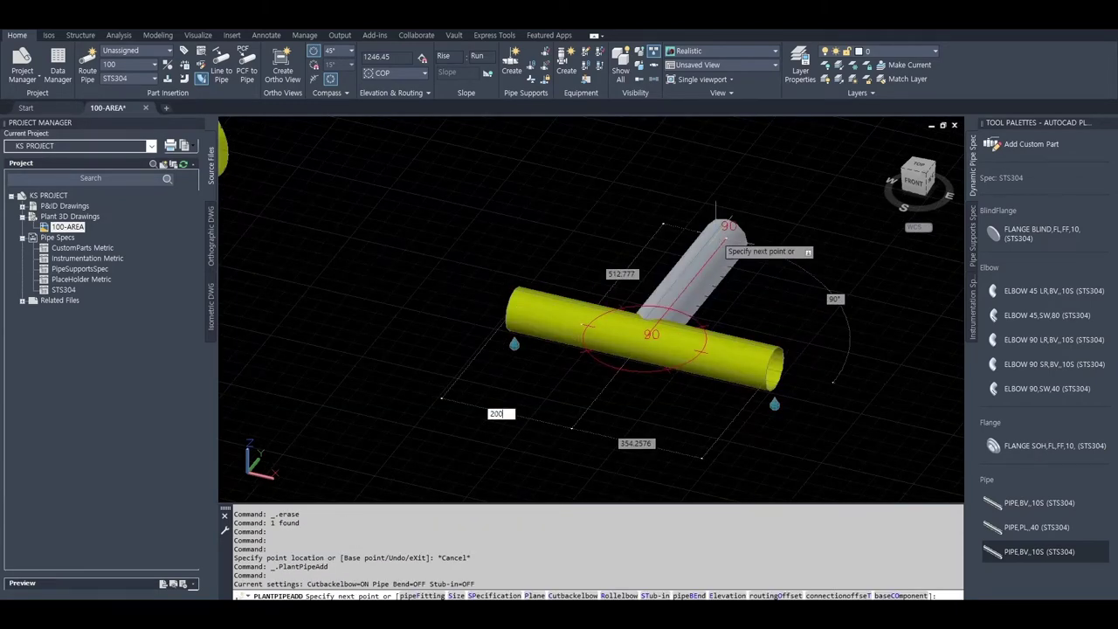
{"action": "key", "text": "Tab"}
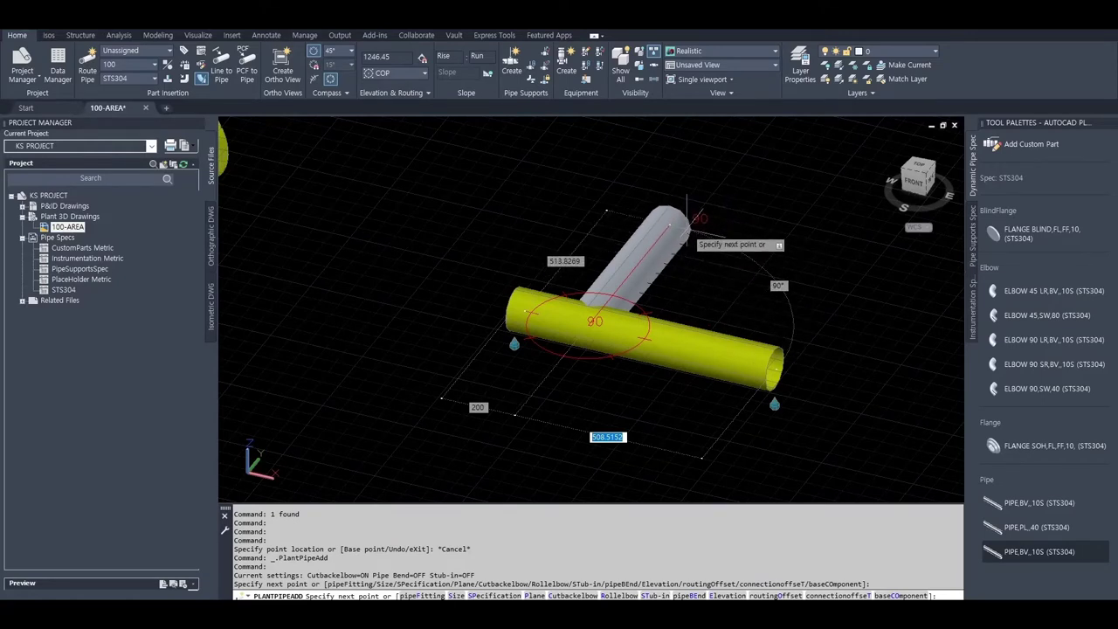
{"action": "type", "text": "1"}
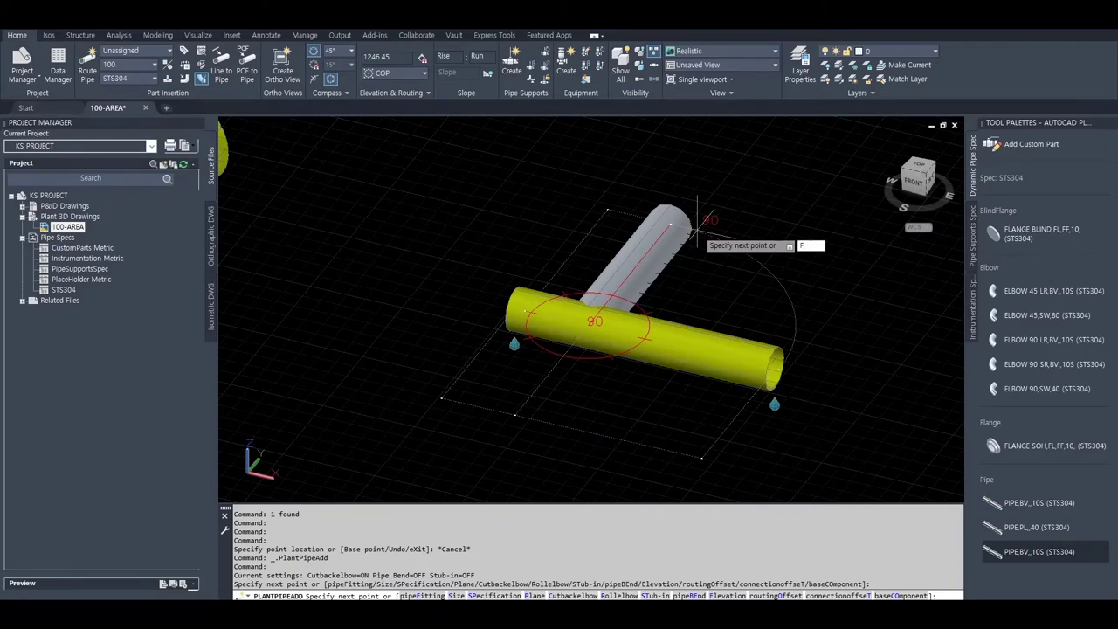
{"action": "key", "text": "Return"}
{"action": "left_click", "coordinate": [147, 164]}
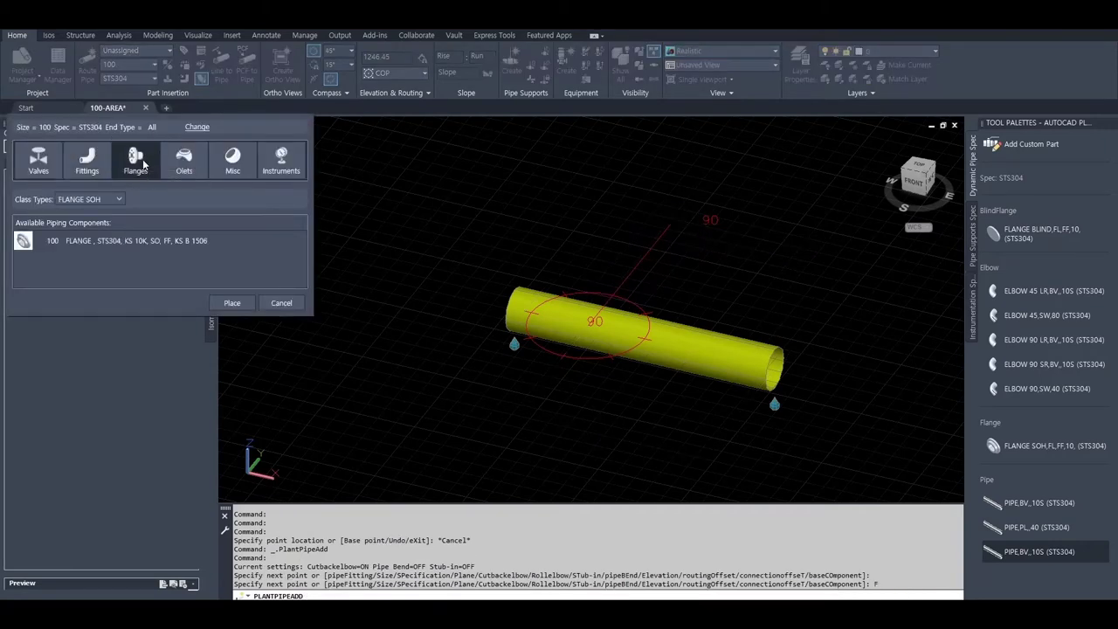
{"action": "left_click", "coordinate": [73, 241]}
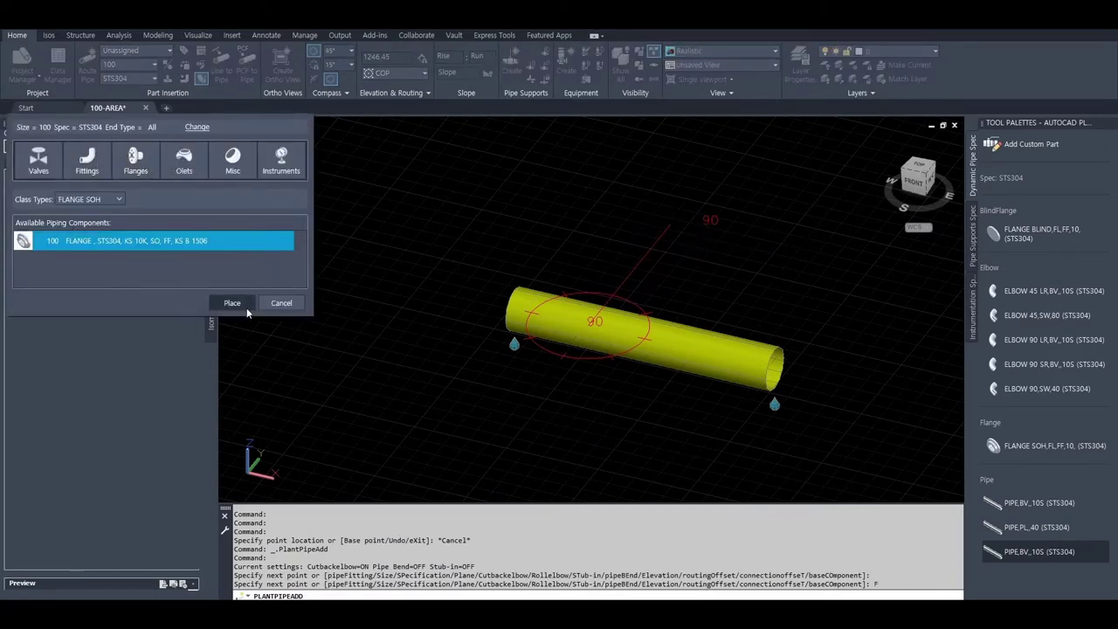
{"action": "left_click", "coordinate": [241, 305]}
- Position the flange at 503 on the branch with the default rotation of 0
{"action": "middle_click_drag", "start_coordinate": [668, 281], "coordinate": [751, 263], "text": "shift"}
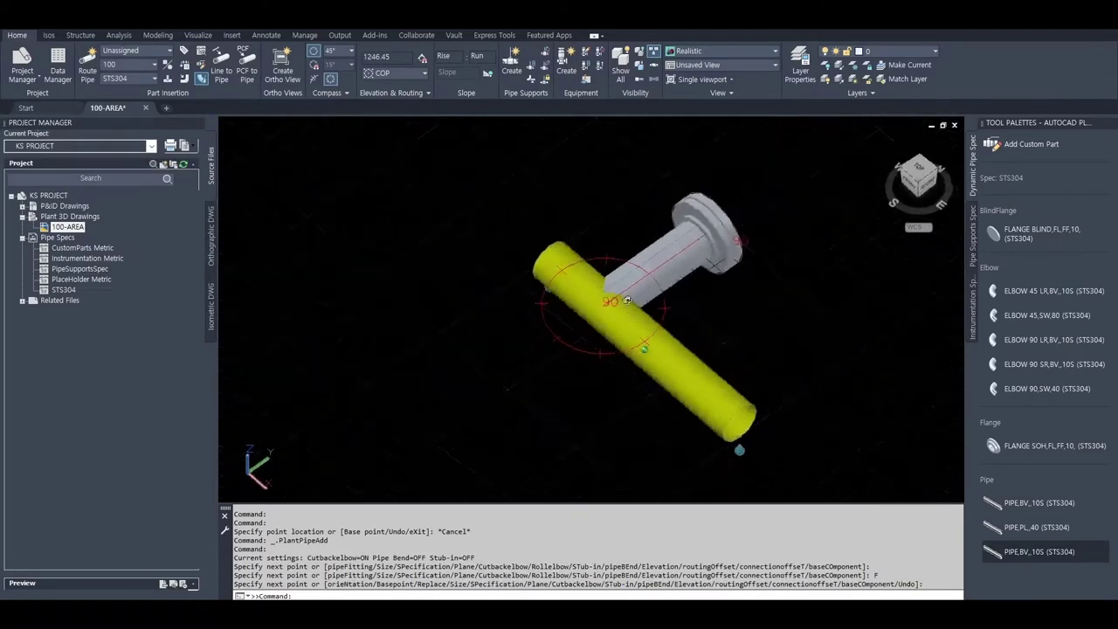
{"action": "scroll", "coordinate": [698, 280], "scroll_direction": "up", "scroll_amount": 3}
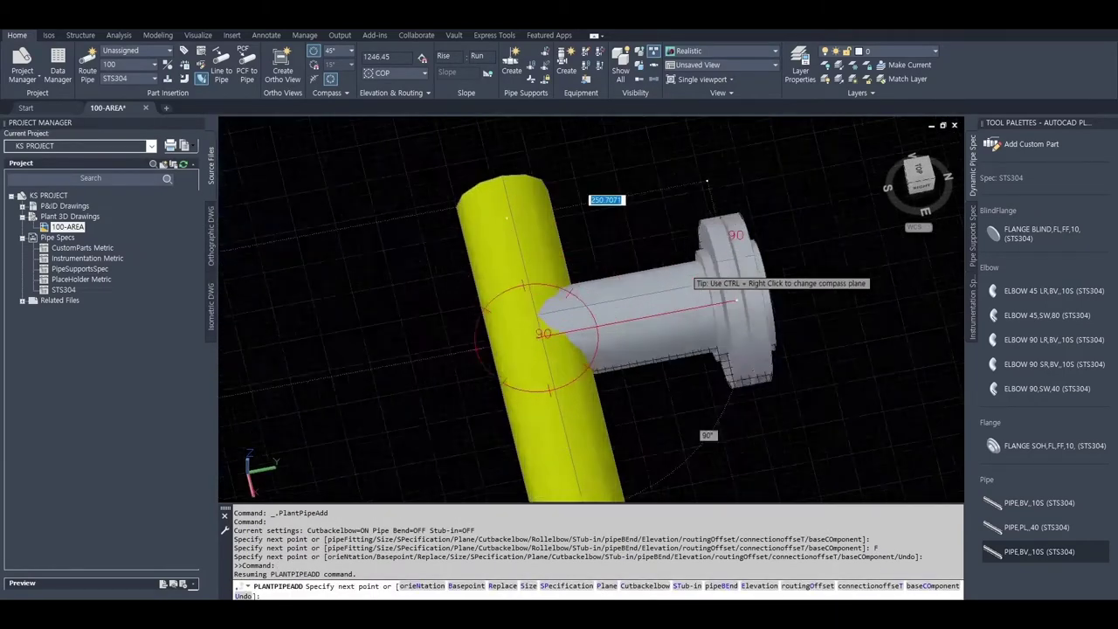
{"action": "scroll", "coordinate": [699, 279], "scroll_direction": "up", "scroll_amount": 3}
{"action": "mouse_move", "coordinate": [698, 280]}
{"action": "middle_mouse_down", "text": "shift"}
{"action": "mouse_move", "coordinate": [662, 354]}
{"action": "mouse_move", "coordinate": [701, 295]}
{"action": "middle_mouse_up", "text": "shift"}
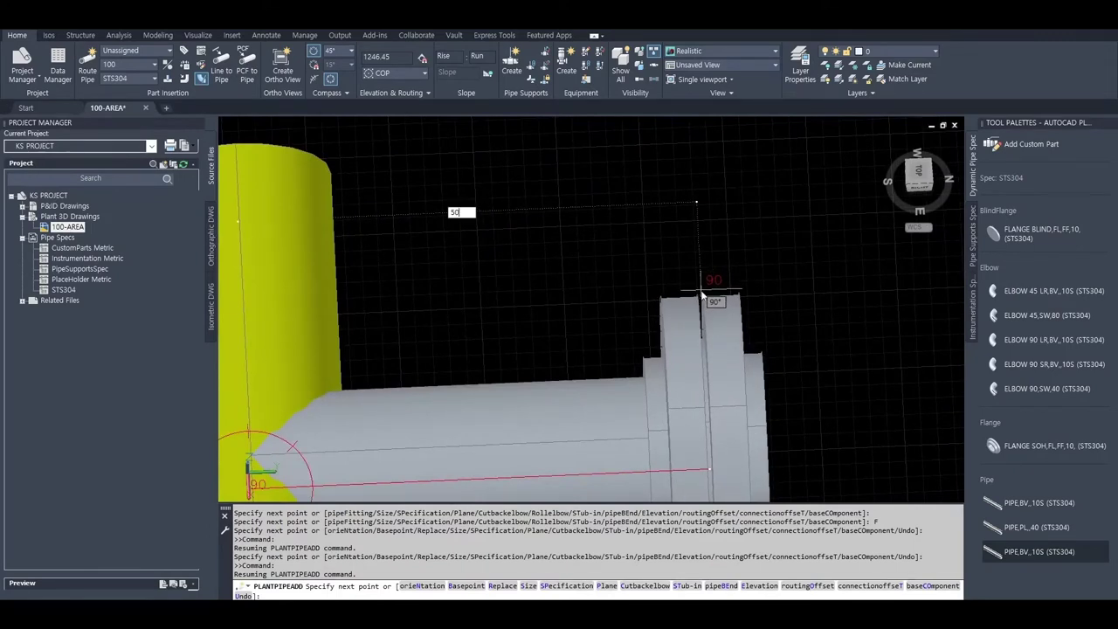
{"action": "type", "text": "3"}
{"action": "key", "text": "Return"}
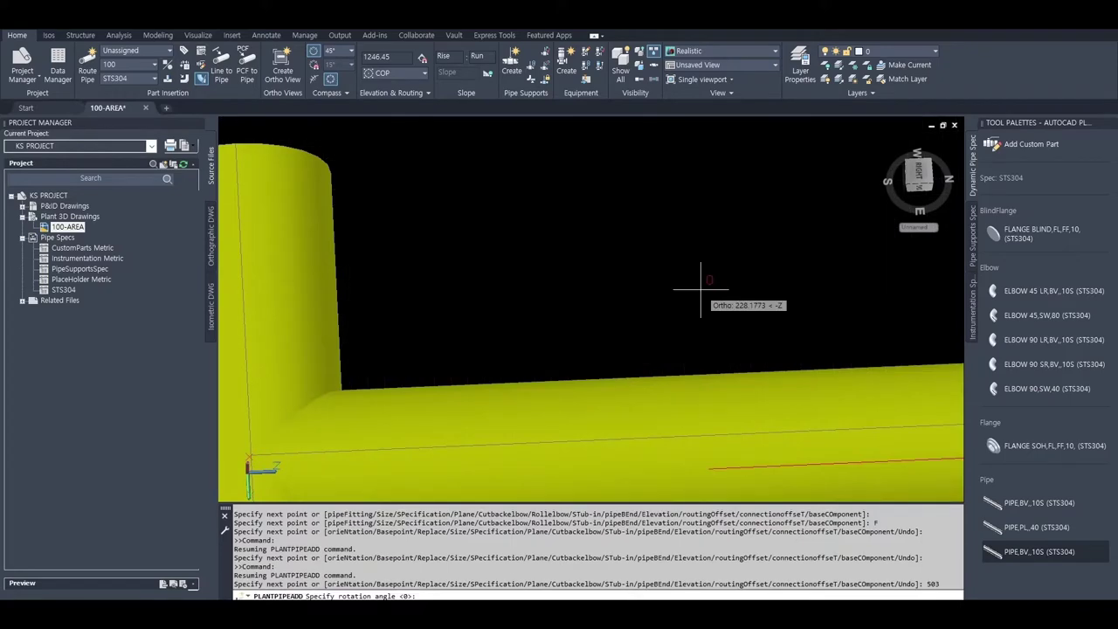
{"action": "scroll", "coordinate": [690, 294], "scroll_direction": "down", "scroll_amount": 5}
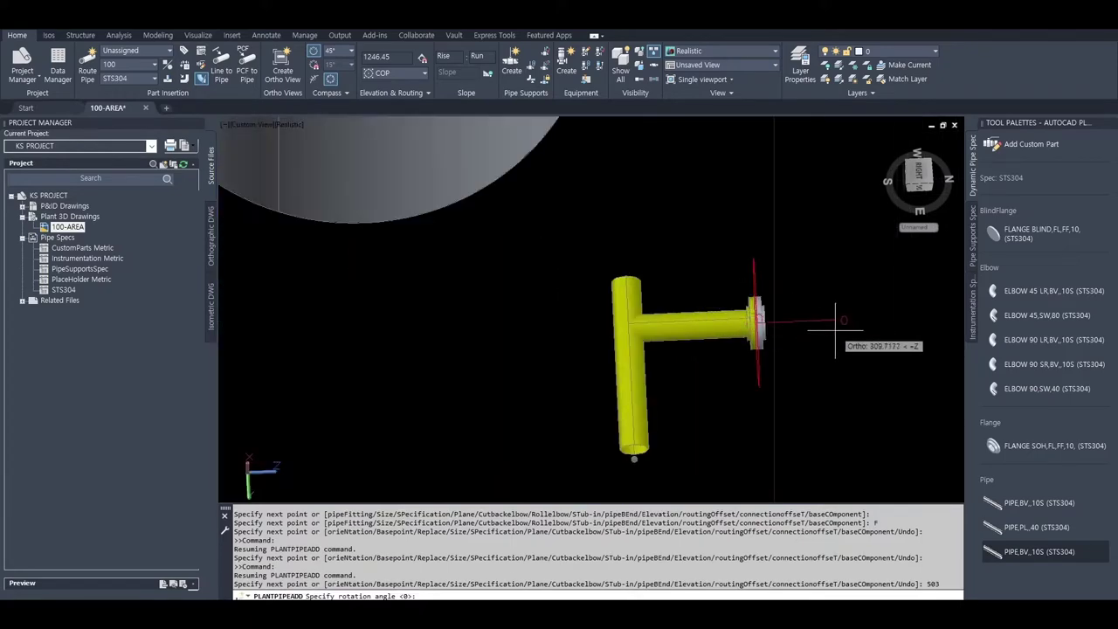
{"action": "key", "text": "Return"}
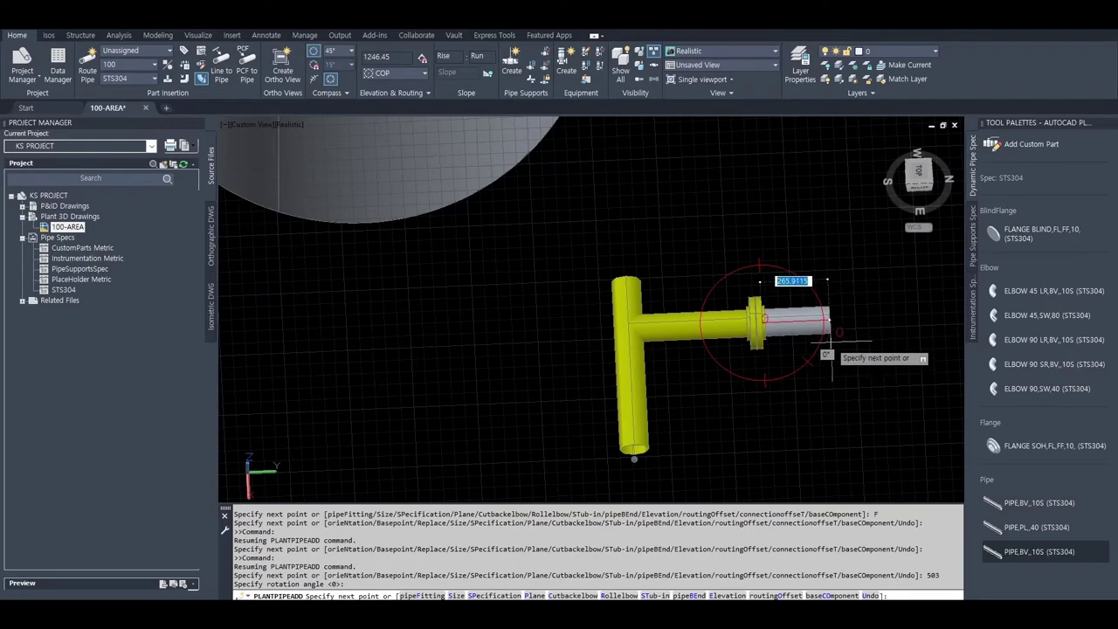
- Extend the pipe a short length past the flange, then start window-selecting the pipes
{"action": "left_click", "coordinate": [826, 355]}
{"action": "key", "text": "Return"}
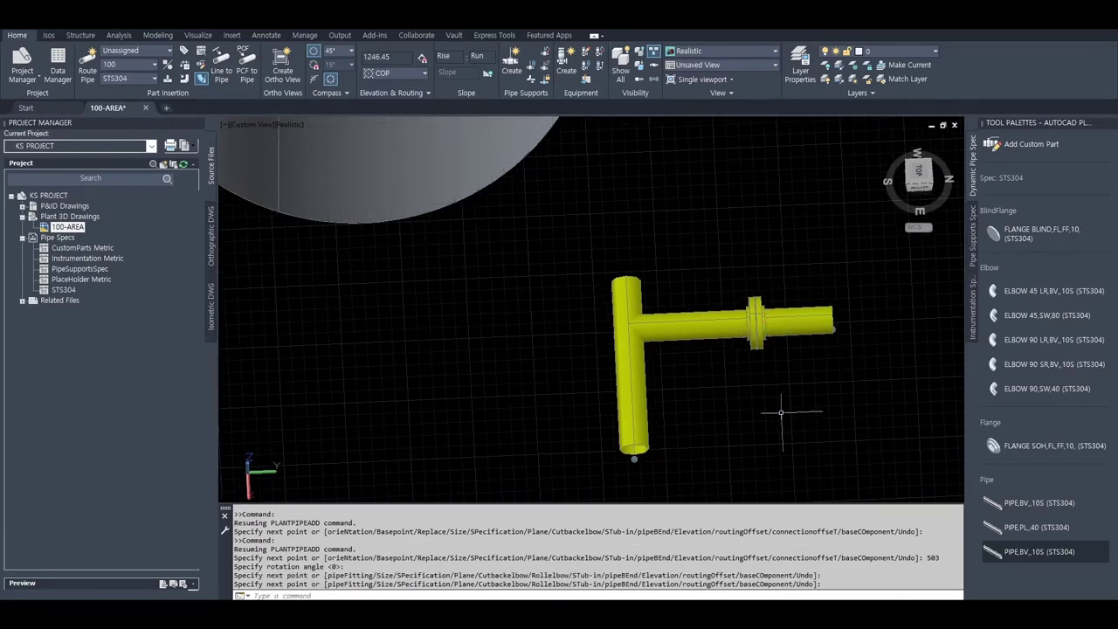
{"action": "middle_click_drag", "start_coordinate": [782, 412], "coordinate": [600, 268], "text": "shift"}
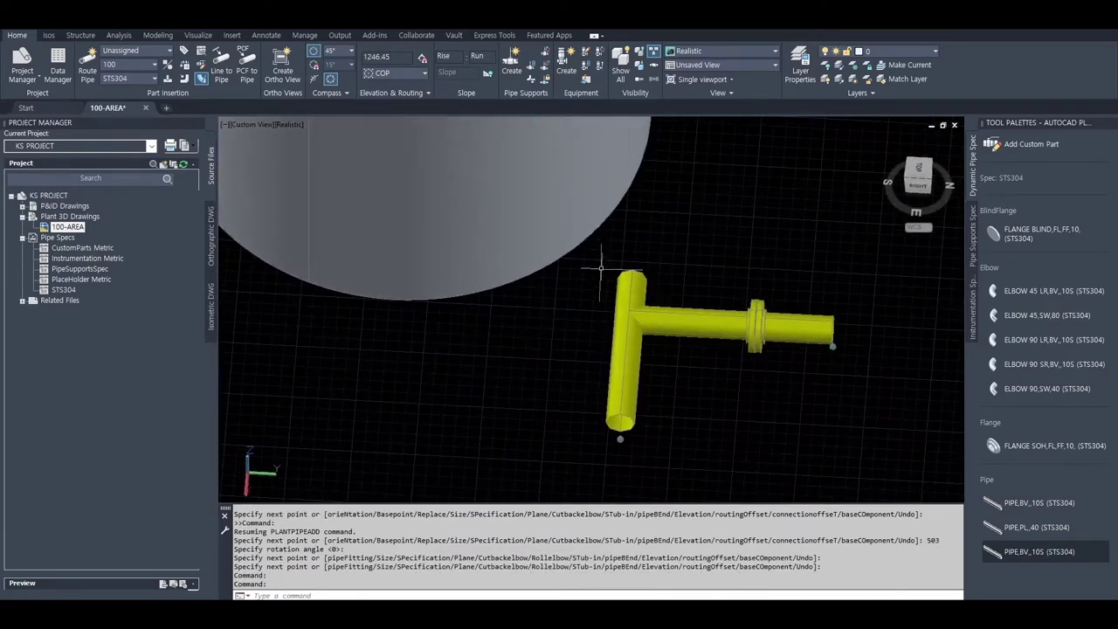
{"action": "left_click", "coordinate": [585, 261]}
- Generate a Final_A2 quick isometric of the selected pipe run with 'Overwrite if existing' checked
{"action": "left_click", "coordinate": [862, 454]}
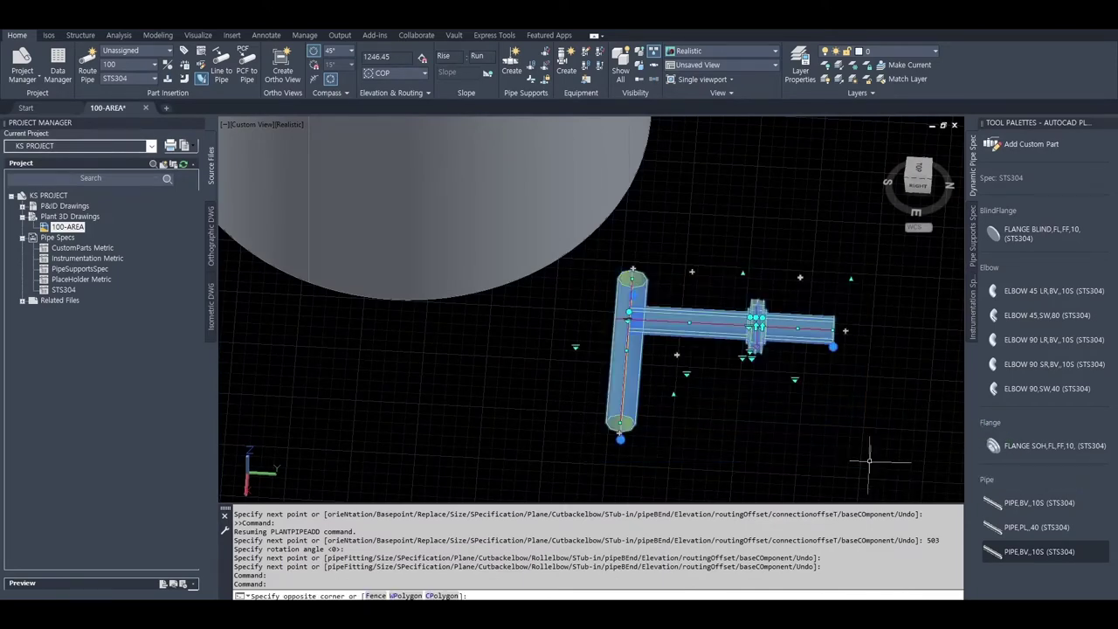
{"action": "left_click", "coordinate": [48, 36]}
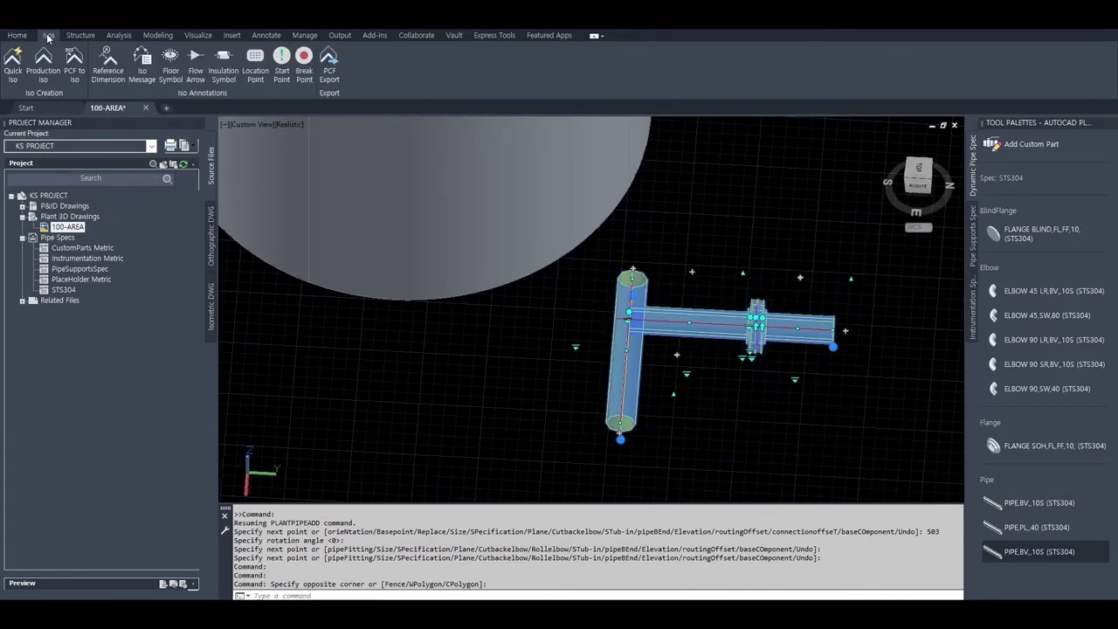
{"action": "left_click", "coordinate": [12, 63]}
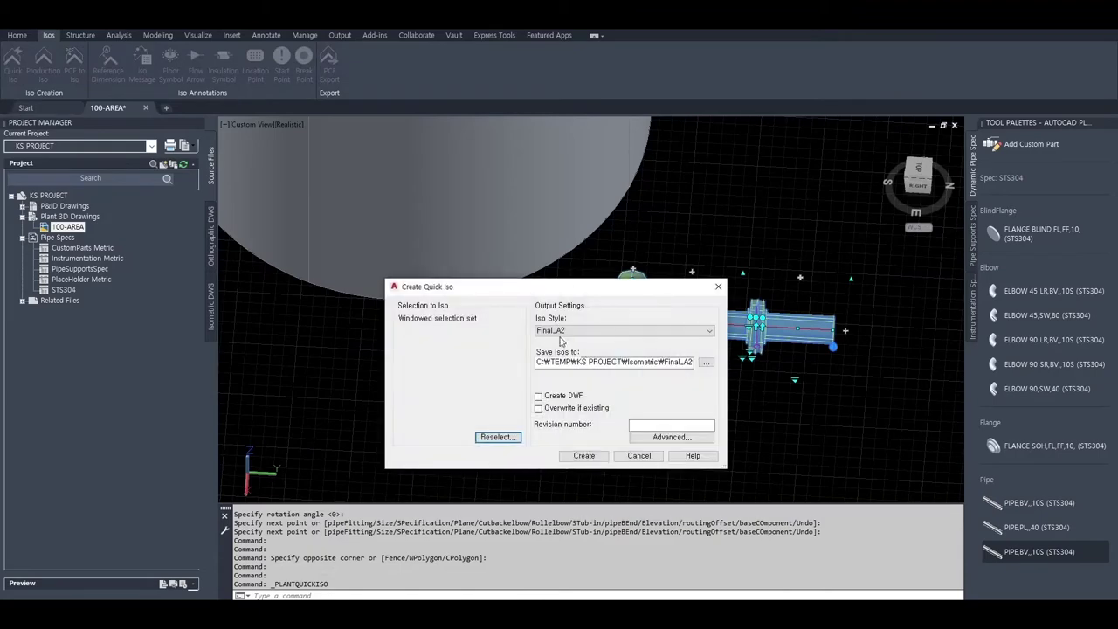
{"action": "left_click", "coordinate": [563, 408]}
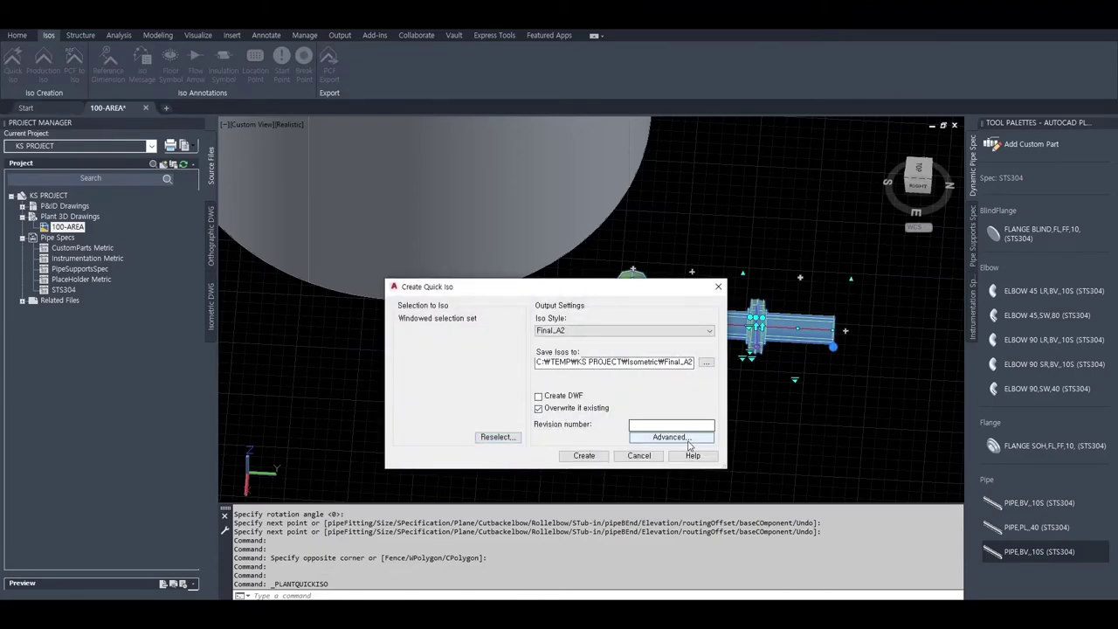
{"action": "left_click", "coordinate": [674, 439]}
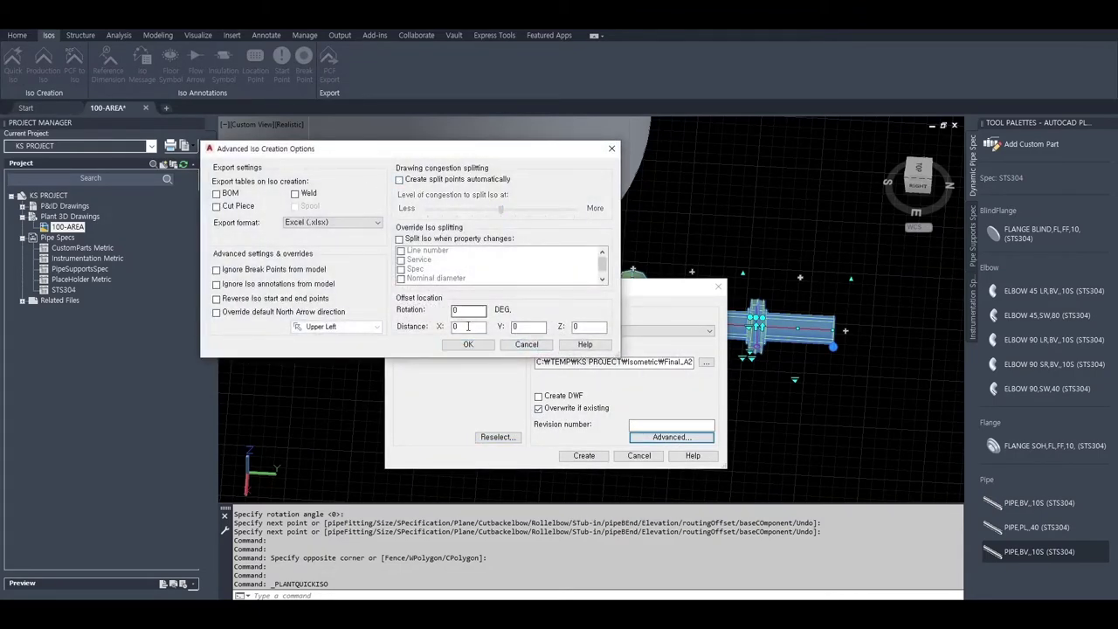
{"action": "left_click", "coordinate": [468, 344]}
{"action": "left_click", "coordinate": [584, 456]}
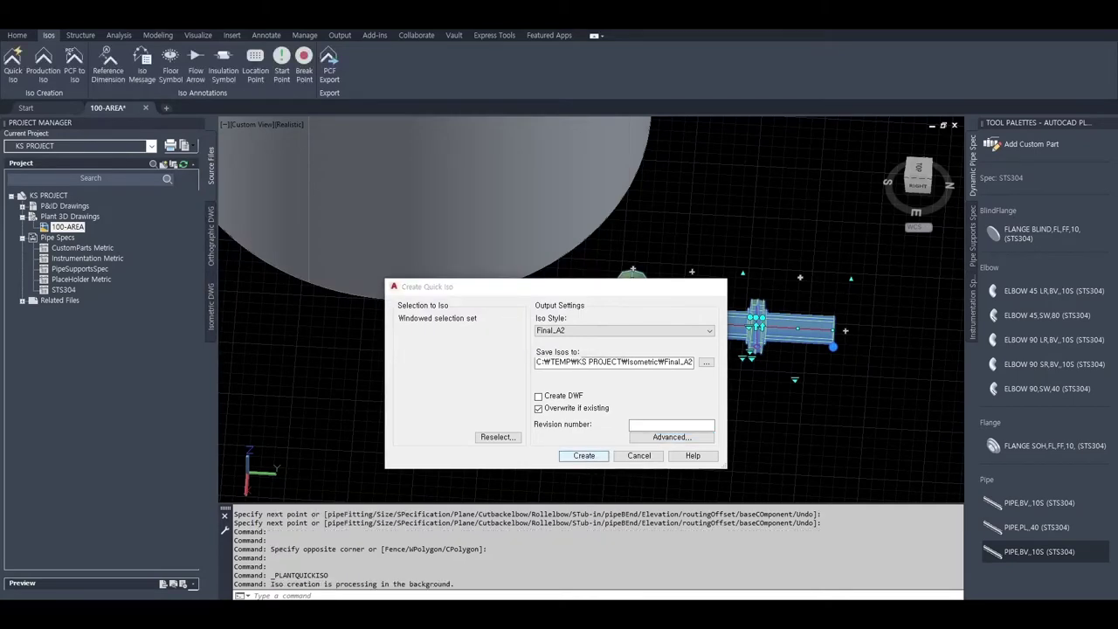
{"action": "middle_click_drag", "start_coordinate": [681, 368], "coordinate": [666, 332], "text": "shift"}
- Continue routing from the existing vertical pipe using CO
{"action": "key", "text": "Escape"}
{"action": "scroll", "coordinate": [666, 332], "scroll_direction": "up", "scroll_amount": 5}
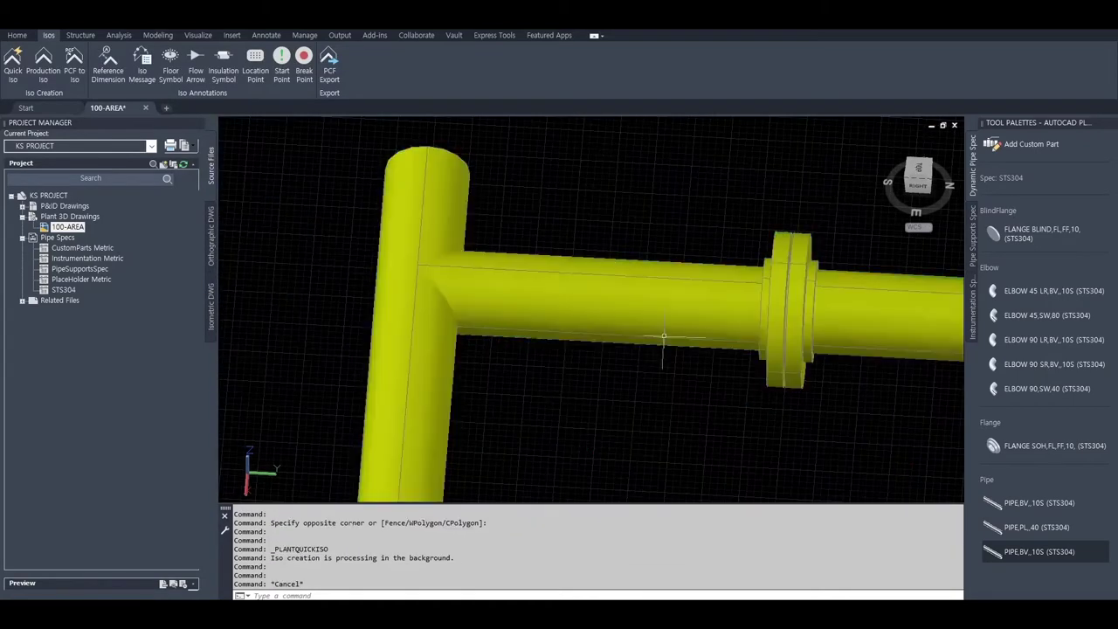
{"action": "scroll", "coordinate": [729, 419], "scroll_direction": "down", "scroll_amount": 5}
{"action": "mouse_move", "coordinate": [728, 419]}
{"action": "middle_mouse_down", "text": "shift"}
{"action": "mouse_move", "coordinate": [670, 380]}
{"action": "mouse_move", "coordinate": [747, 422]}
{"action": "middle_mouse_up", "text": "shift"}
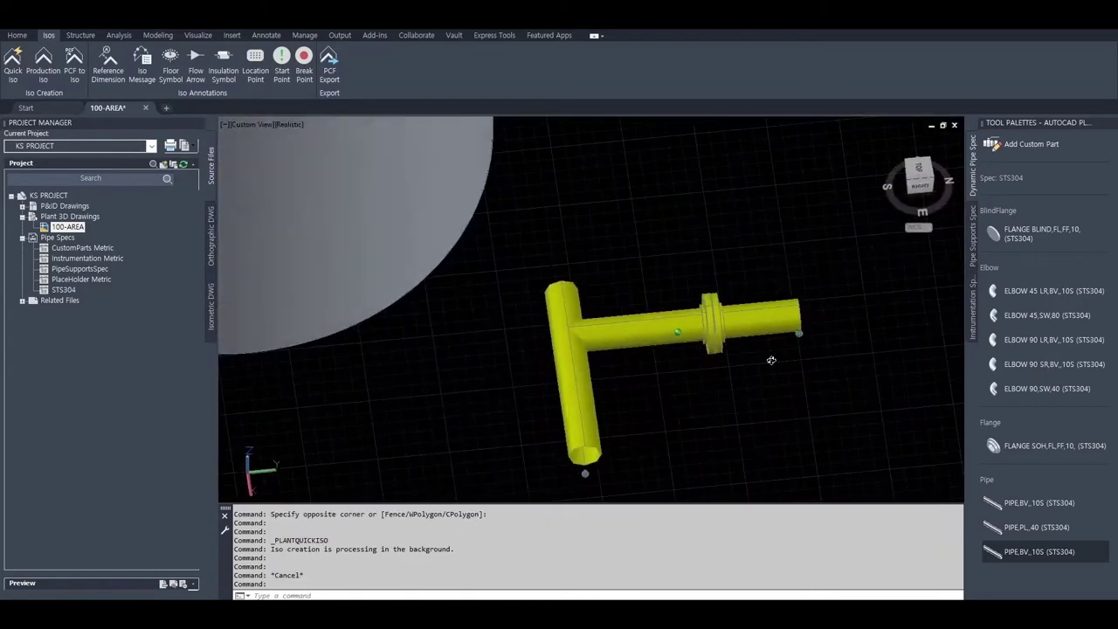
{"action": "middle_click_drag", "start_coordinate": [779, 331], "coordinate": [786, 327], "text": "shift"}
{"action": "left_click", "coordinate": [791, 325]}
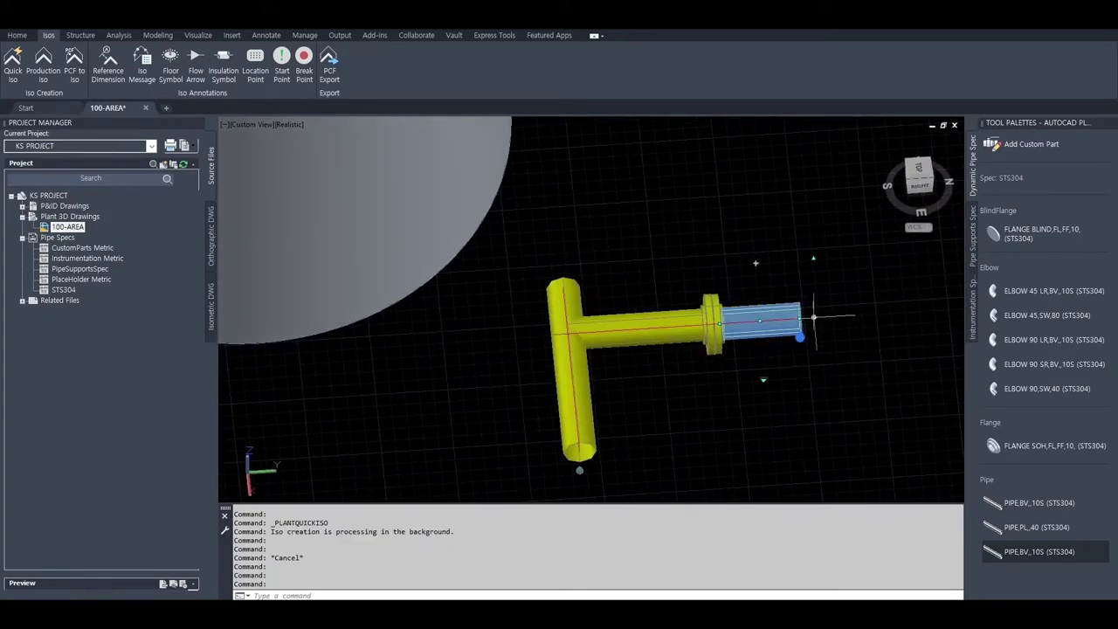
{"action": "left_click", "coordinate": [800, 335]}
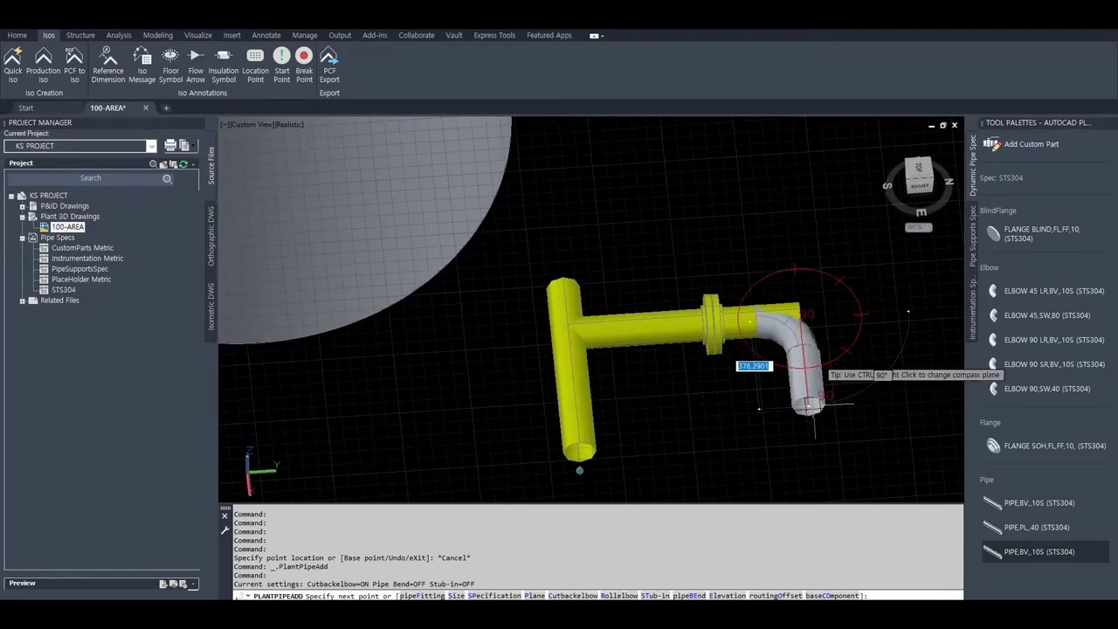
{"action": "type", "text": "CO"}
{"action": "key", "text": "Return"}
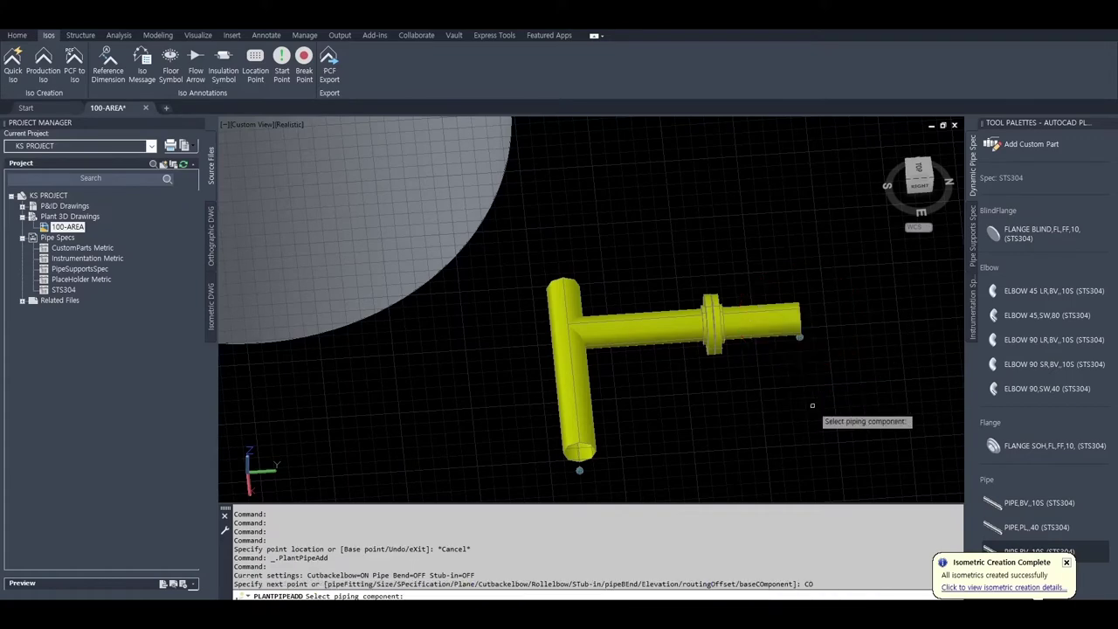
{"action": "left_click", "coordinate": [571, 309]}
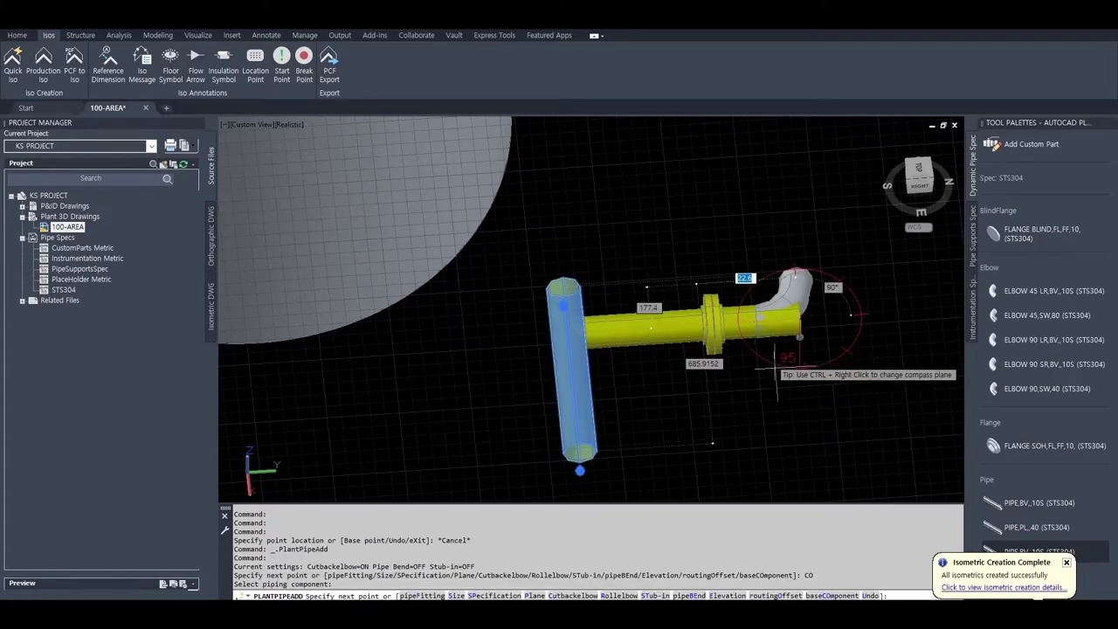
- Run the pipe 1500, then turn 90° through an elbow into a 600 leg
{"action": "middle_click_drag", "start_coordinate": [781, 379], "coordinate": [789, 426], "text": "shift"}
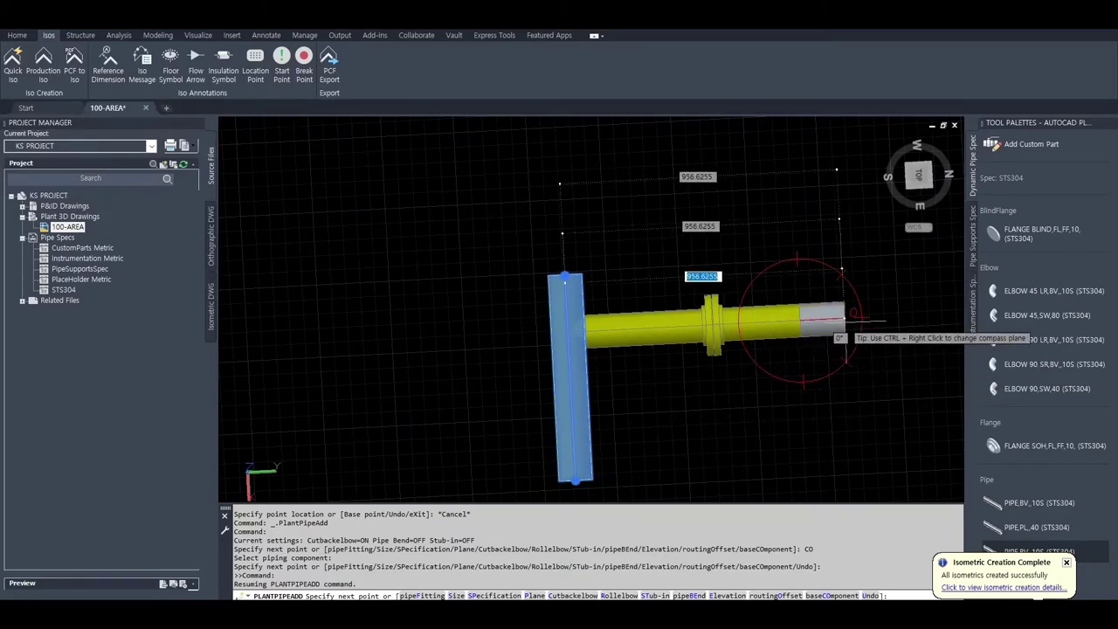
{"action": "type", "text": "1500"}
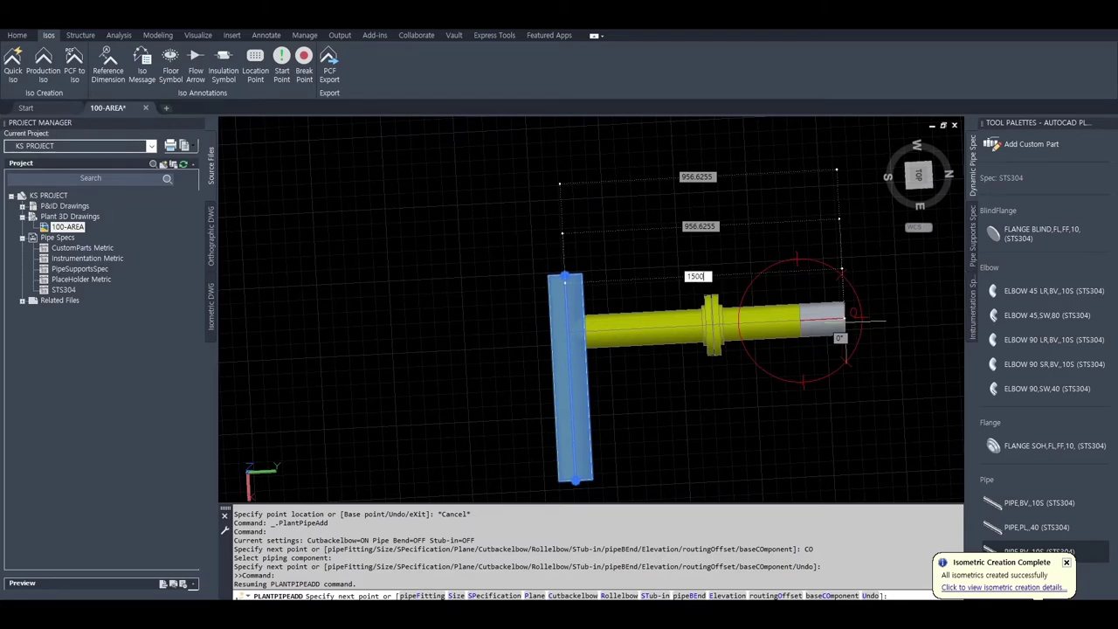
{"action": "key", "text": "Return"}
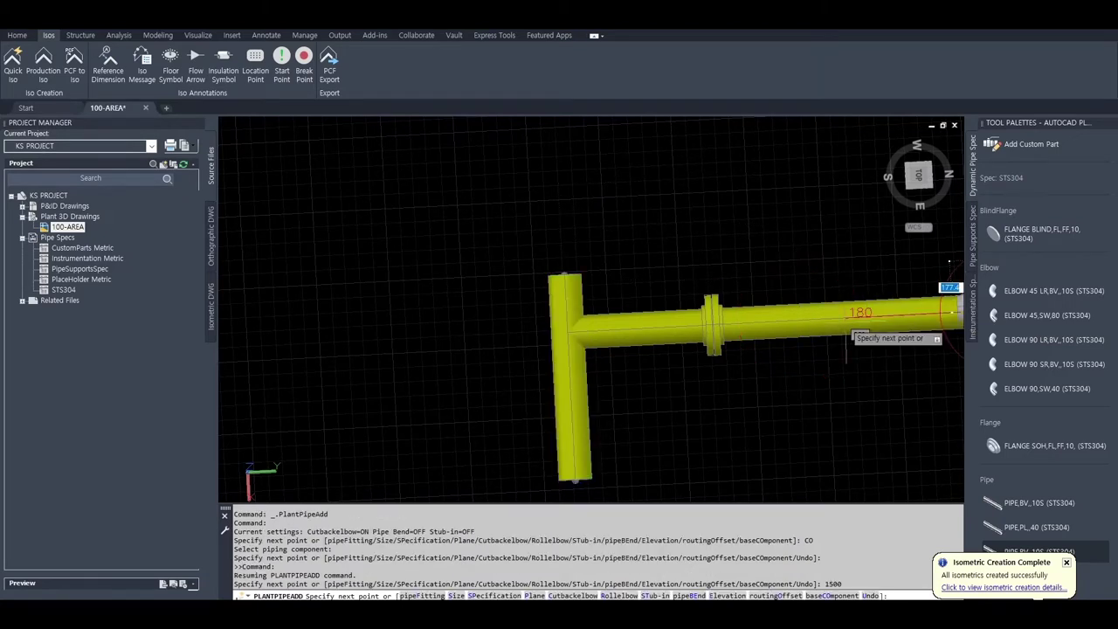
{"action": "middle_click_drag", "start_coordinate": [900, 451], "coordinate": [678, 390]}
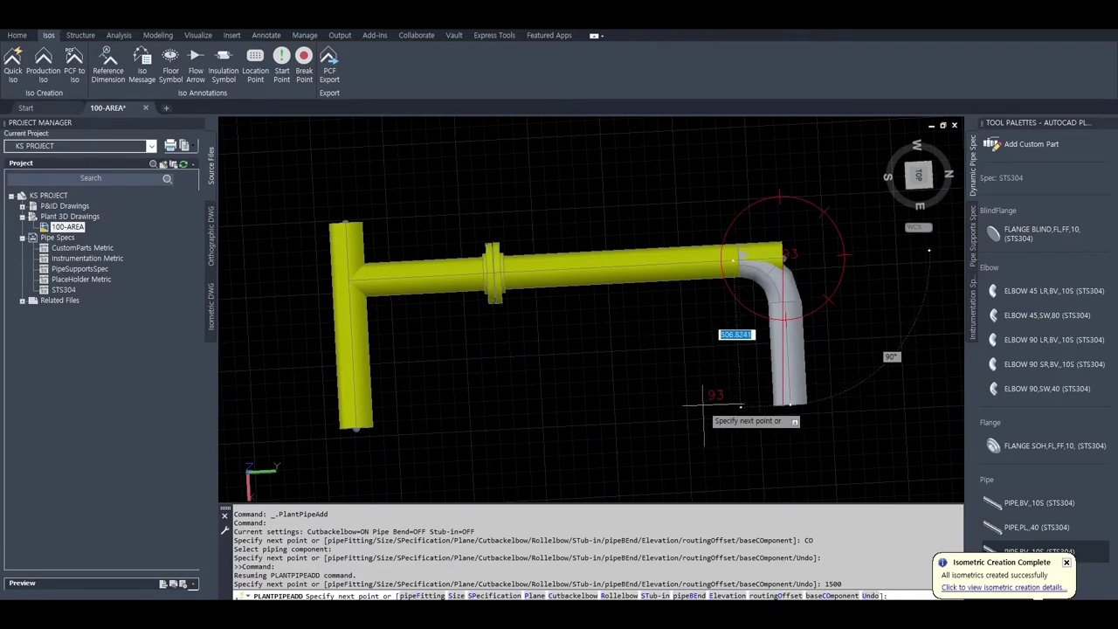
{"action": "type", "text": "00"}
{"action": "key", "text": "Return"}
- Measure between the two pipe ends with DIST and node snaps, reading 1615.5494
{"action": "type", "text": "DIST"}
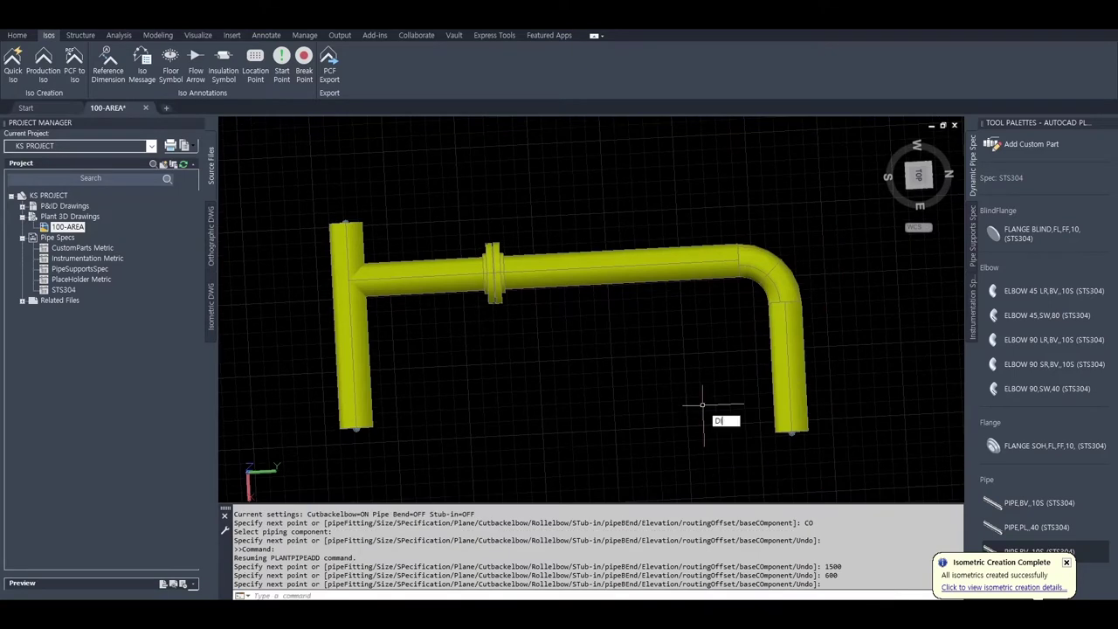
{"action": "key", "text": "Return"}
{"action": "type", "text": "NOD"}
{"action": "key", "text": "Return"}
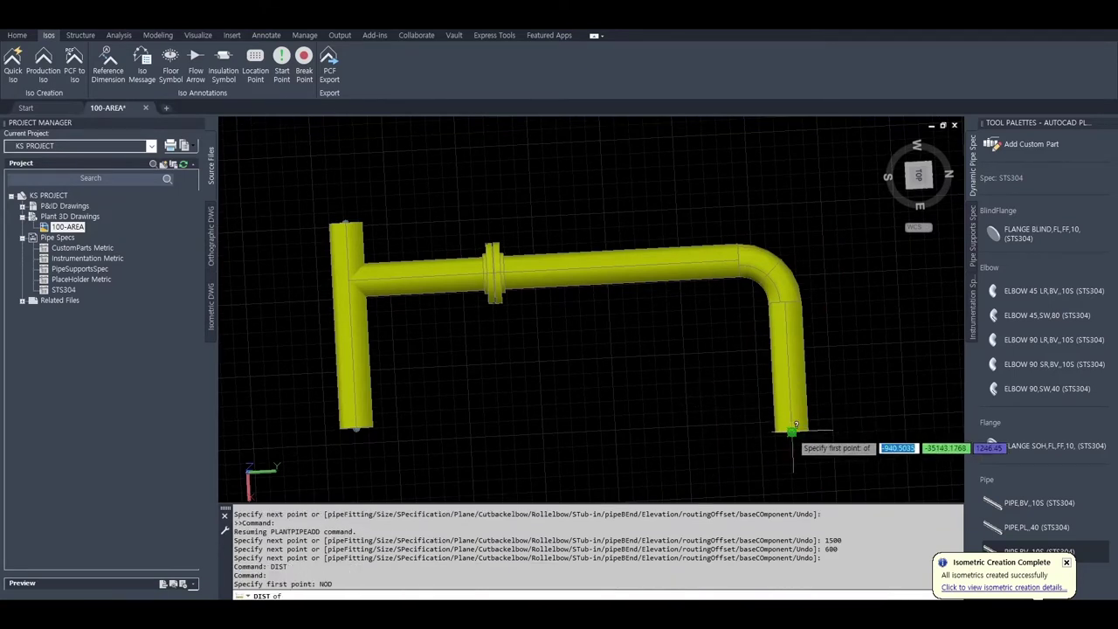
{"action": "left_click", "coordinate": [789, 429]}
{"action": "type", "text": "NOD"}
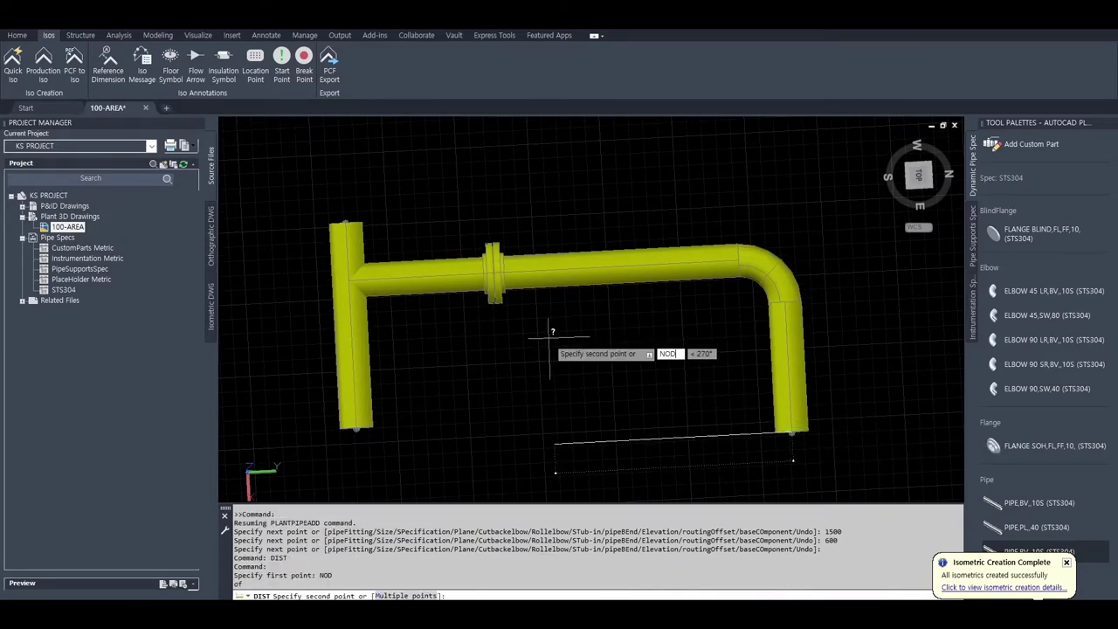
{"action": "key", "text": "Return"}
{"action": "left_click", "coordinate": [350, 277]}
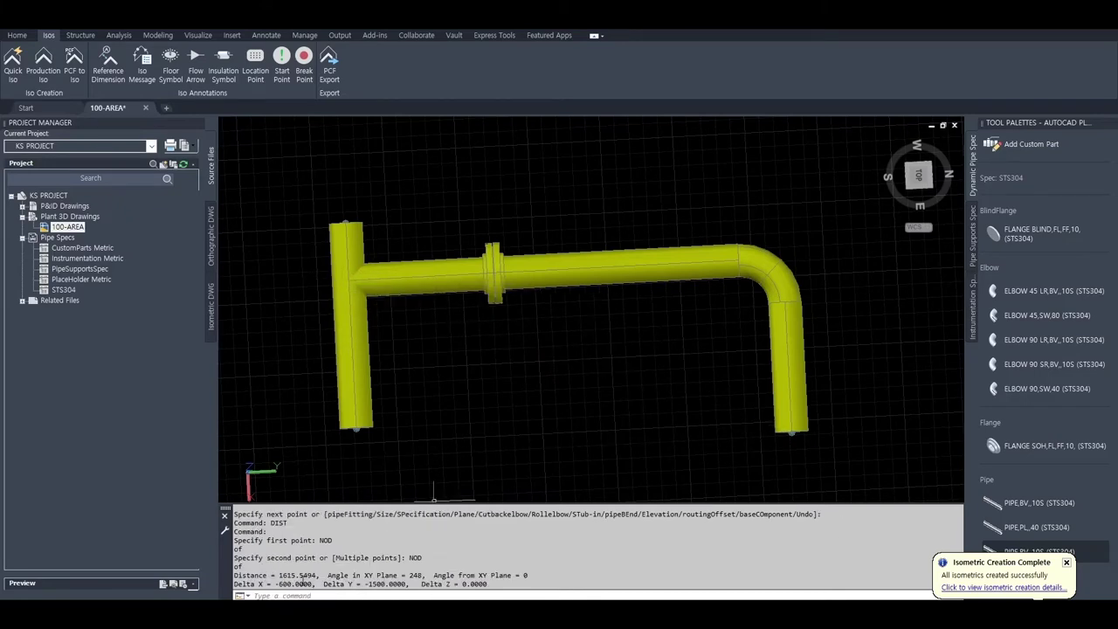
{"action": "left_click_drag", "start_coordinate": [278, 582], "coordinate": [357, 584]}
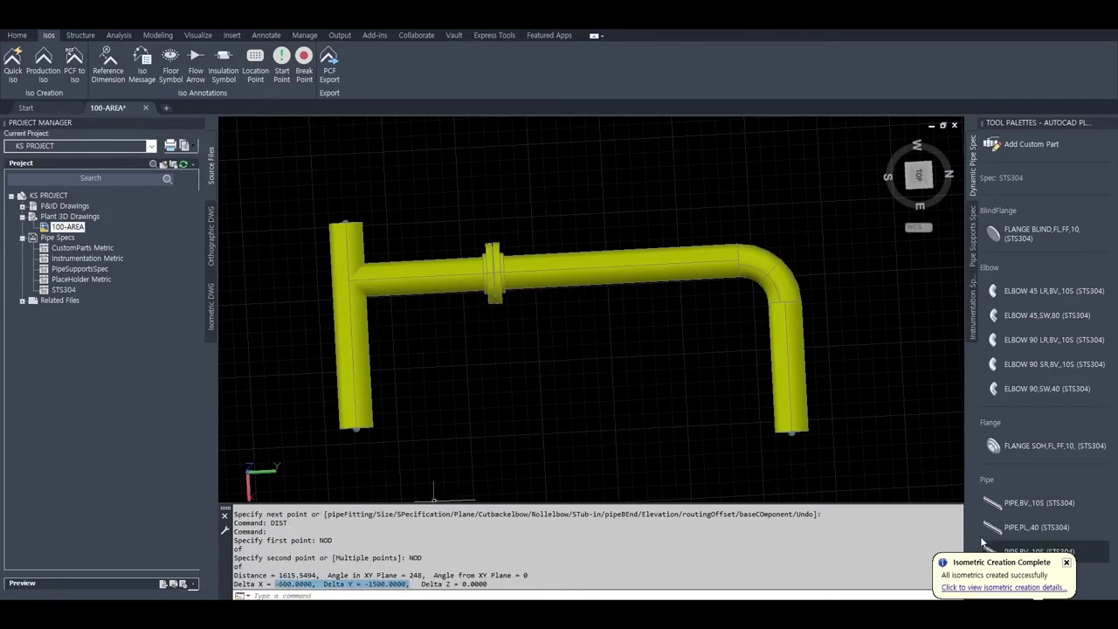
- Open the generated UserDefinedLine isometric drawing from the creation-complete notice
{"action": "left_click", "coordinate": [979, 588]}
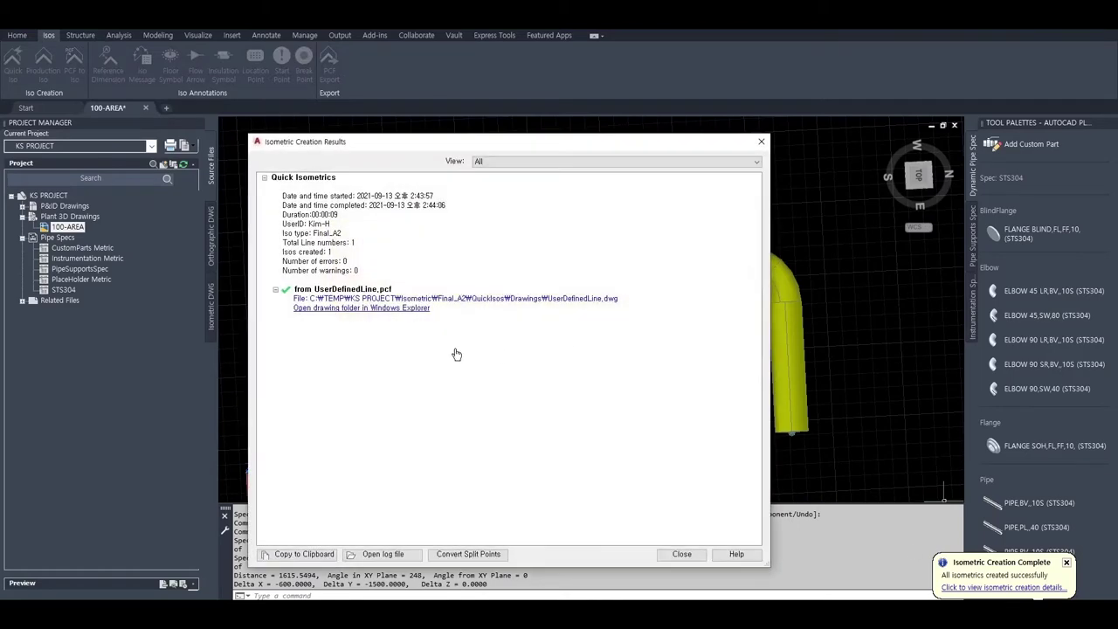
{"action": "left_click", "coordinate": [476, 299]}
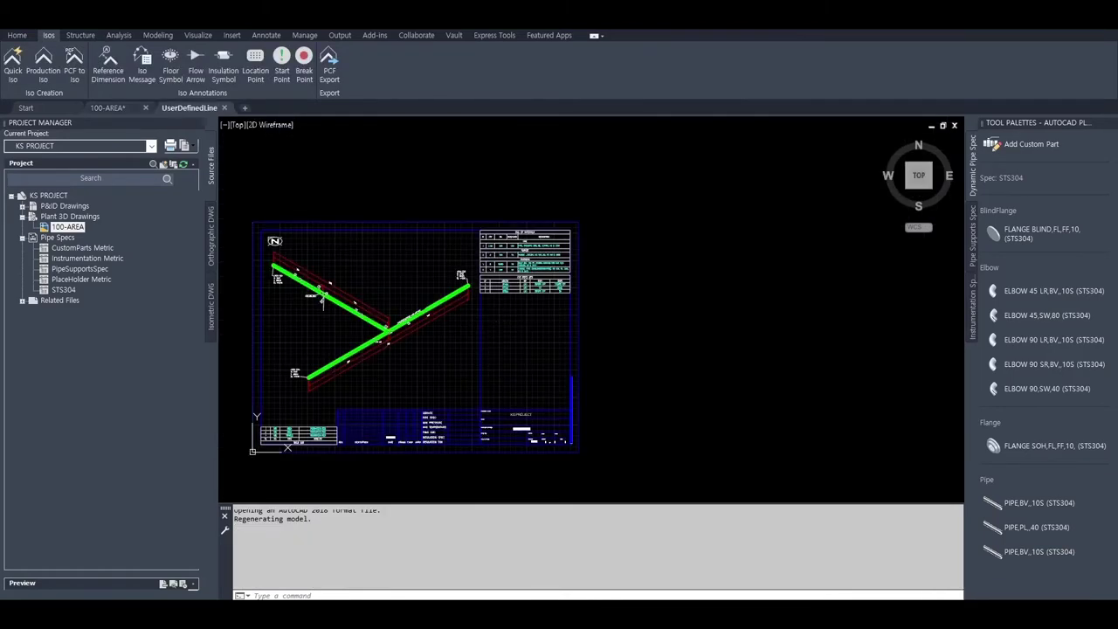
{"action": "scroll", "coordinate": [322, 322], "scroll_direction": "up", "scroll_amount": 5}
{"action": "scroll", "coordinate": [350, 305], "scroll_direction": "up", "scroll_amount": 2}
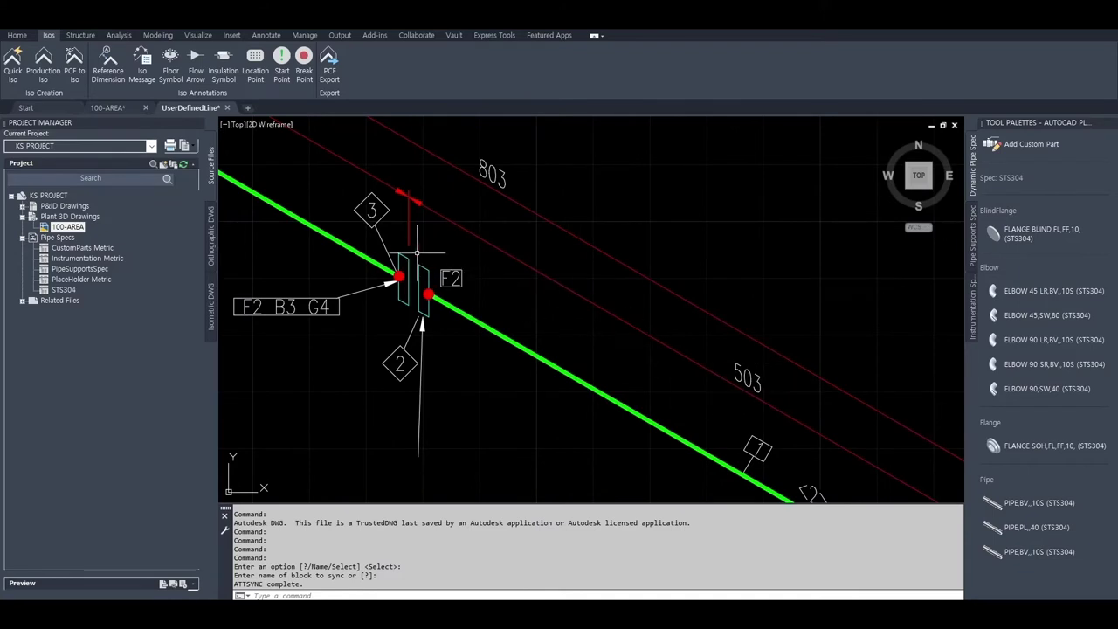
{"action": "scroll", "coordinate": [412, 259], "scroll_direction": "down", "scroll_amount": 2}
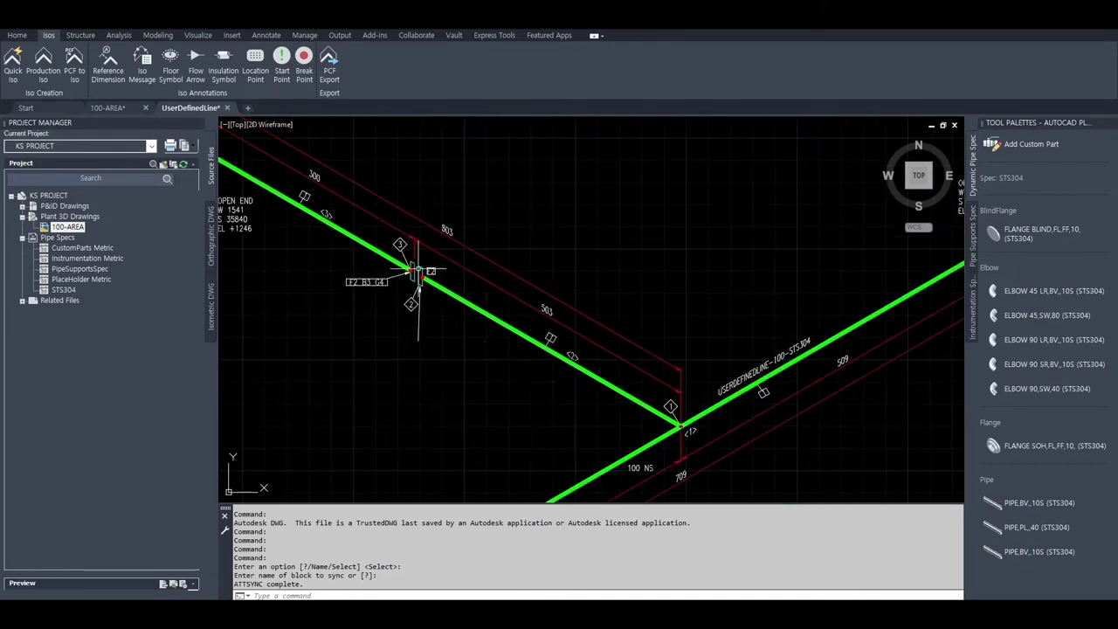
{"action": "scroll", "coordinate": [412, 259], "scroll_direction": "down", "scroll_amount": 2}
{"action": "scroll", "coordinate": [345, 339], "scroll_direction": "down", "scroll_amount": 2}
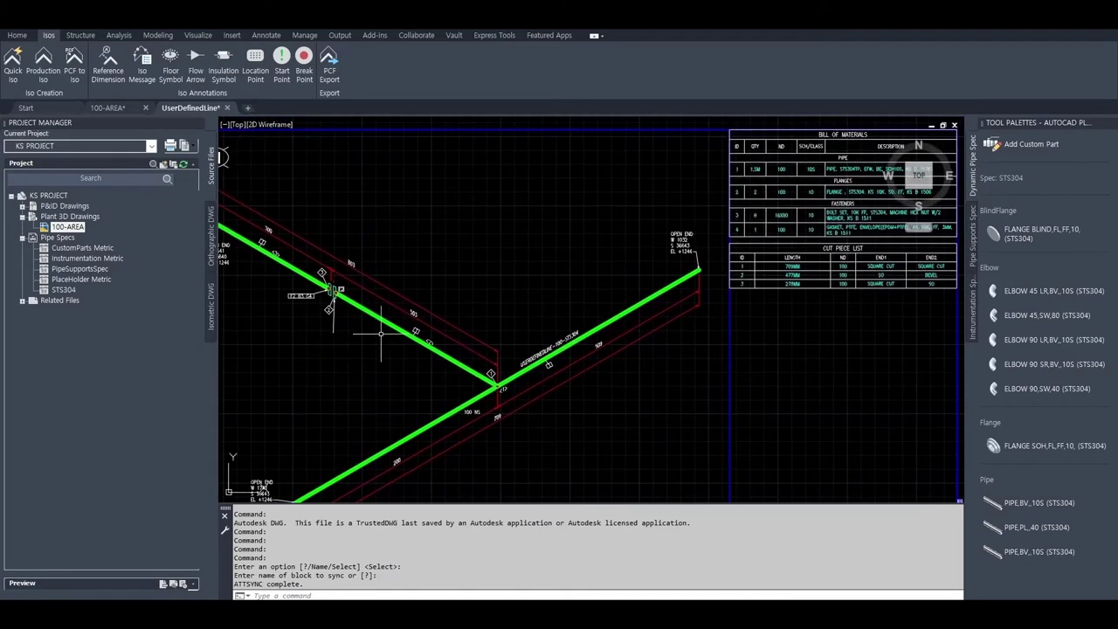
{"action": "scroll", "coordinate": [381, 333], "scroll_direction": "up", "scroll_amount": 1}
{"action": "scroll", "coordinate": [436, 297], "scroll_direction": "up", "scroll_amount": 1}
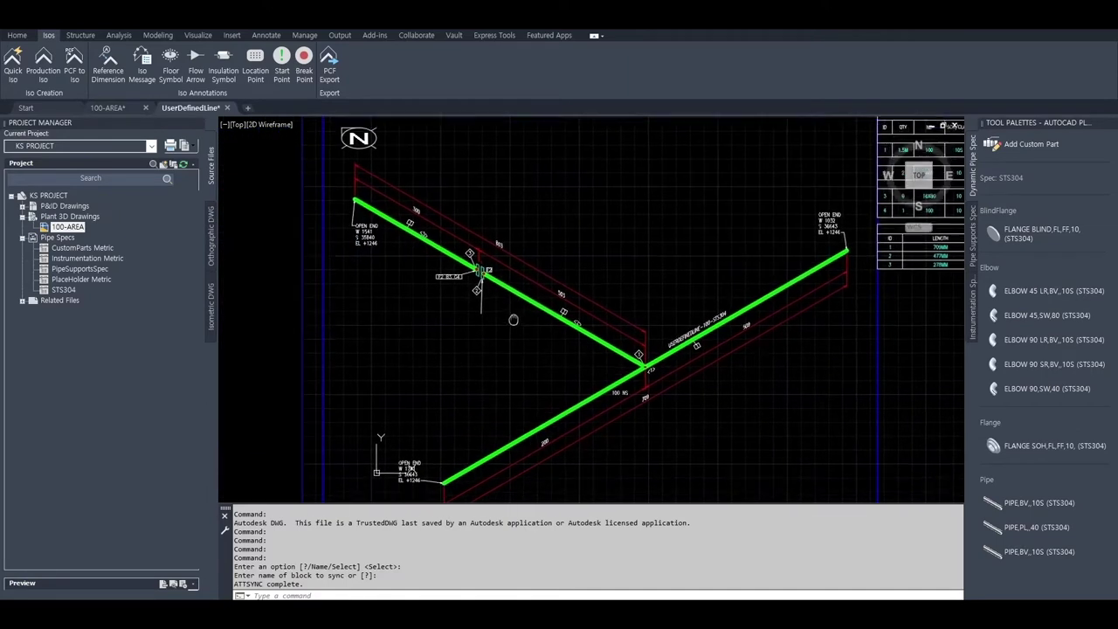
{"action": "scroll", "coordinate": [524, 274], "scroll_direction": "up", "scroll_amount": 1}
{"action": "scroll", "coordinate": [471, 235], "scroll_direction": "up", "scroll_amount": 2}
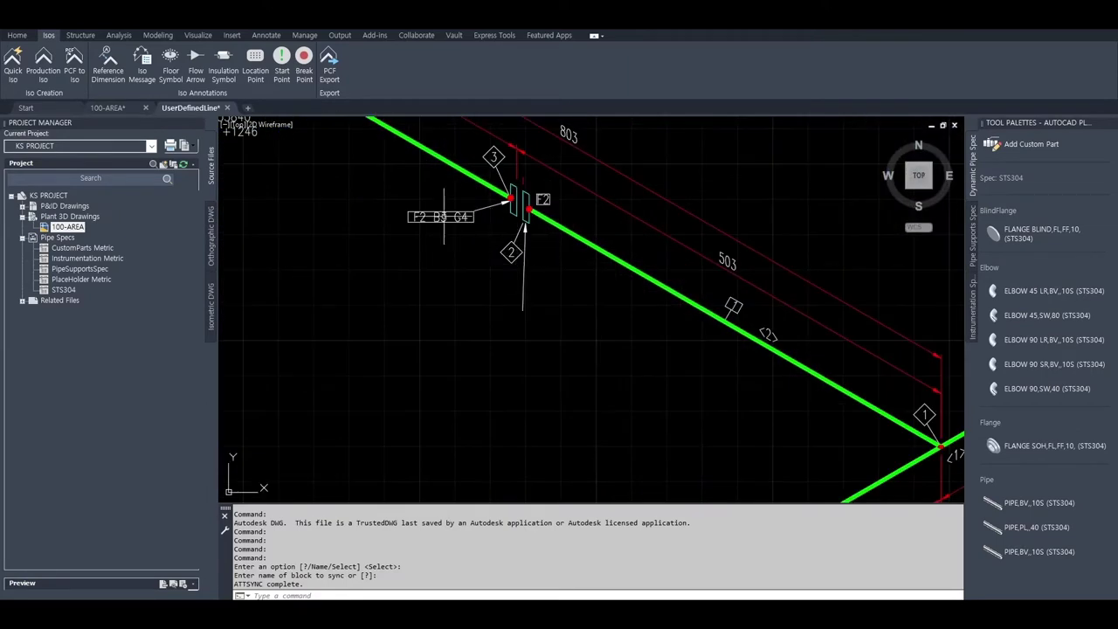
{"action": "scroll", "coordinate": [520, 253], "scroll_direction": "up", "scroll_amount": 1}
{"action": "scroll", "coordinate": [543, 330], "scroll_direction": "up", "scroll_amount": 1}
{"action": "middle_click_drag", "start_coordinate": [543, 331], "coordinate": [541, 329]}
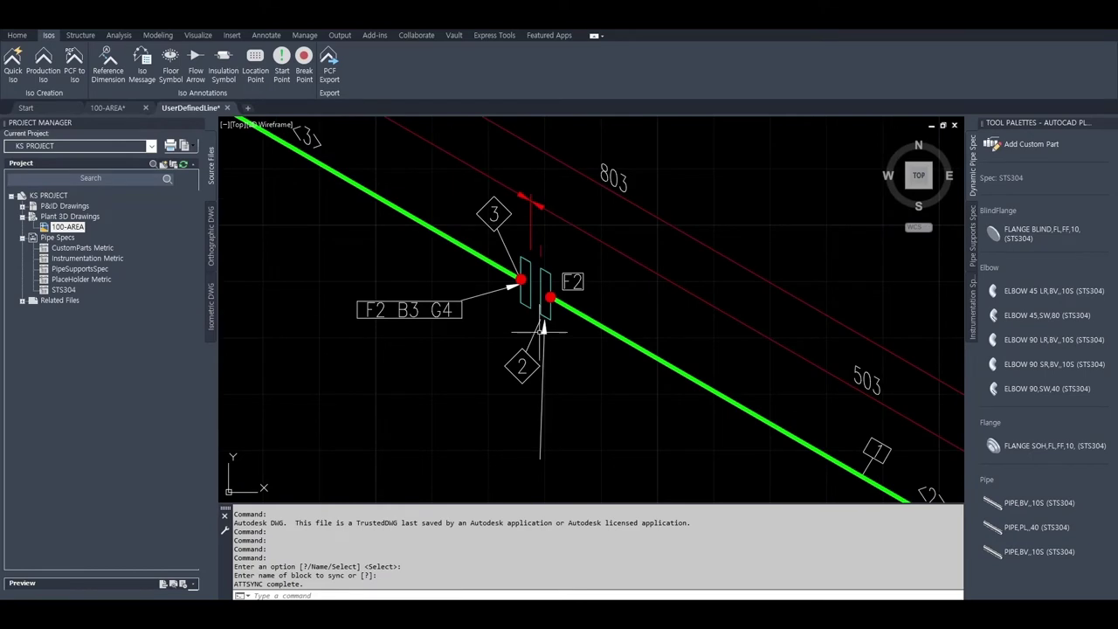
- Inspect the bill of materials and 709/477/278 MM cut piece list, then close the drawing
{"action": "type", "text": "m"}
{"action": "key", "text": "Return"}
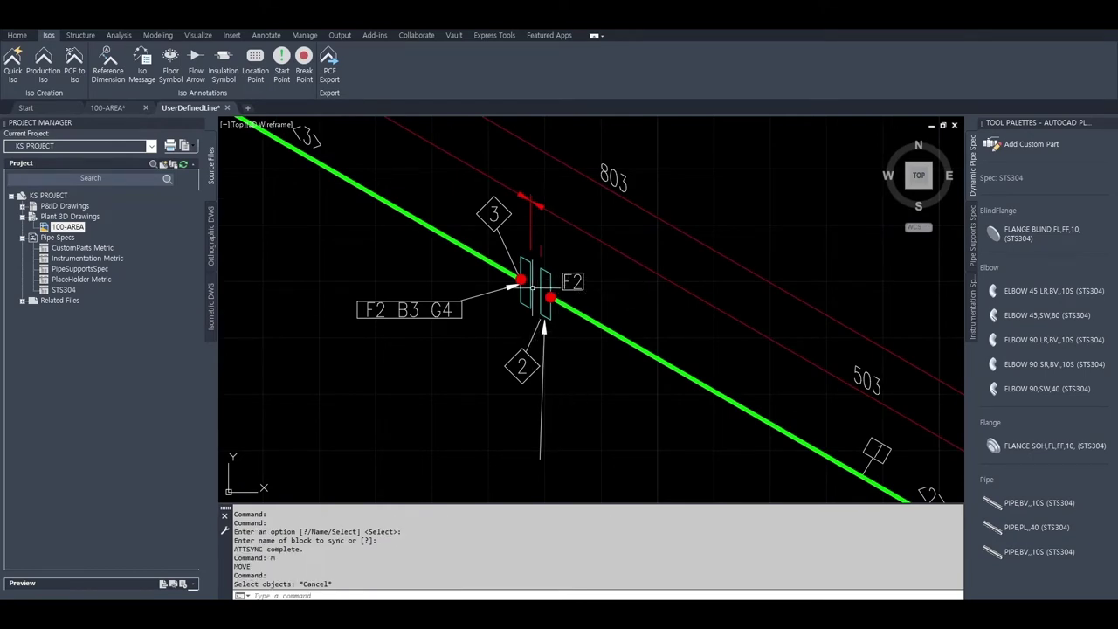
{"action": "key", "text": "Escape"}
{"action": "key", "text": "Escape"}
{"action": "key", "text": "Escape"}
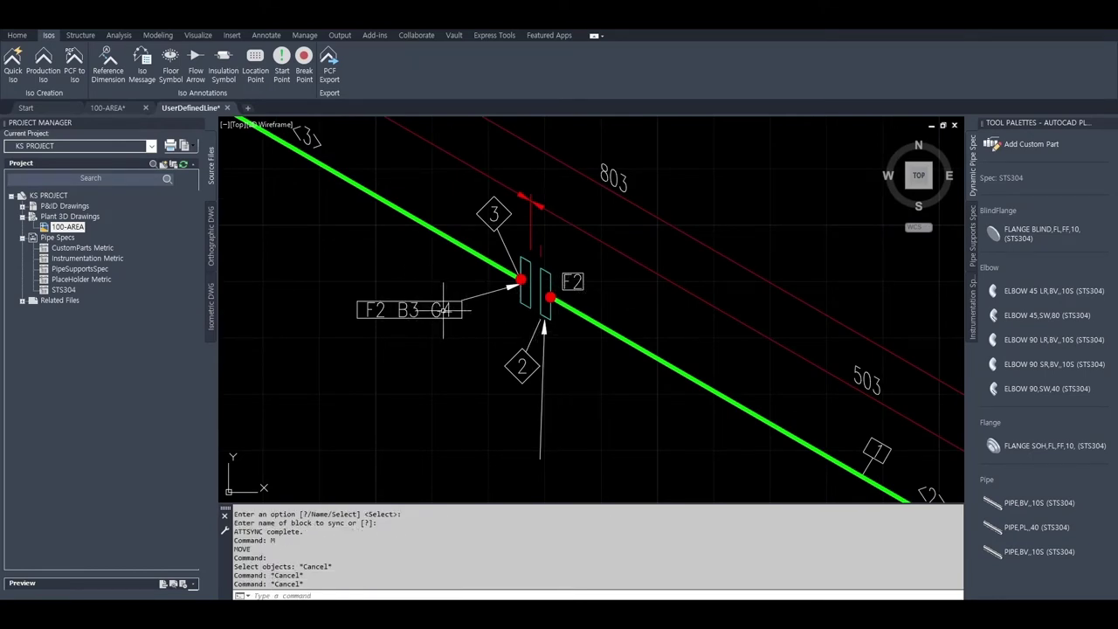
{"action": "scroll", "coordinate": [444, 310], "scroll_direction": "down", "scroll_amount": 8}
{"action": "middle_click_drag", "start_coordinate": [659, 293], "coordinate": [433, 384]}
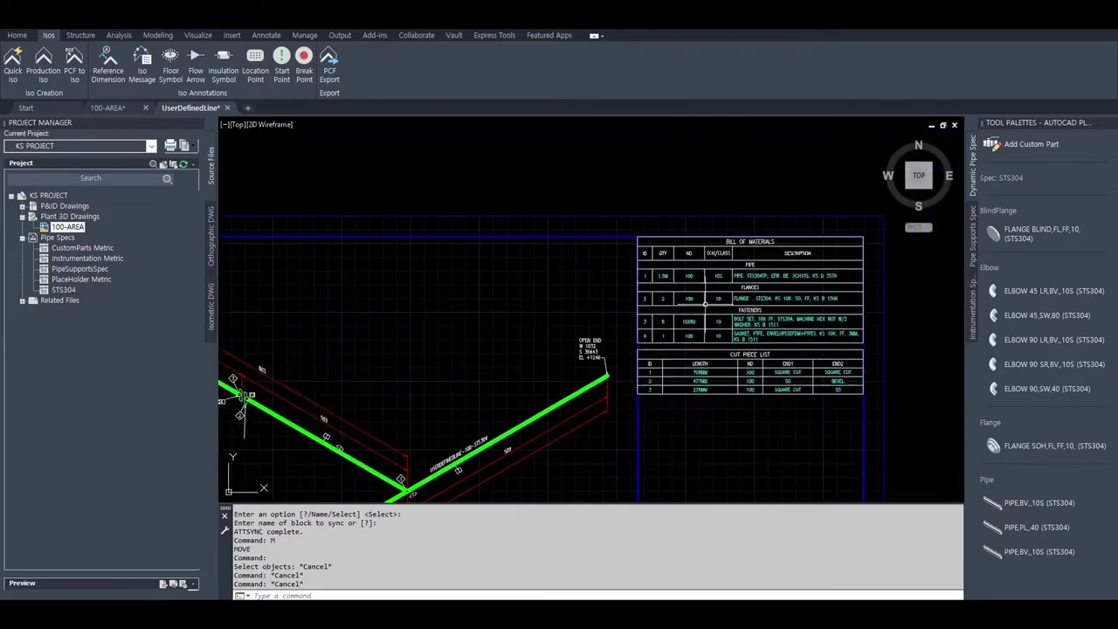
{"action": "scroll", "coordinate": [705, 298], "scroll_direction": "up", "scroll_amount": 6}
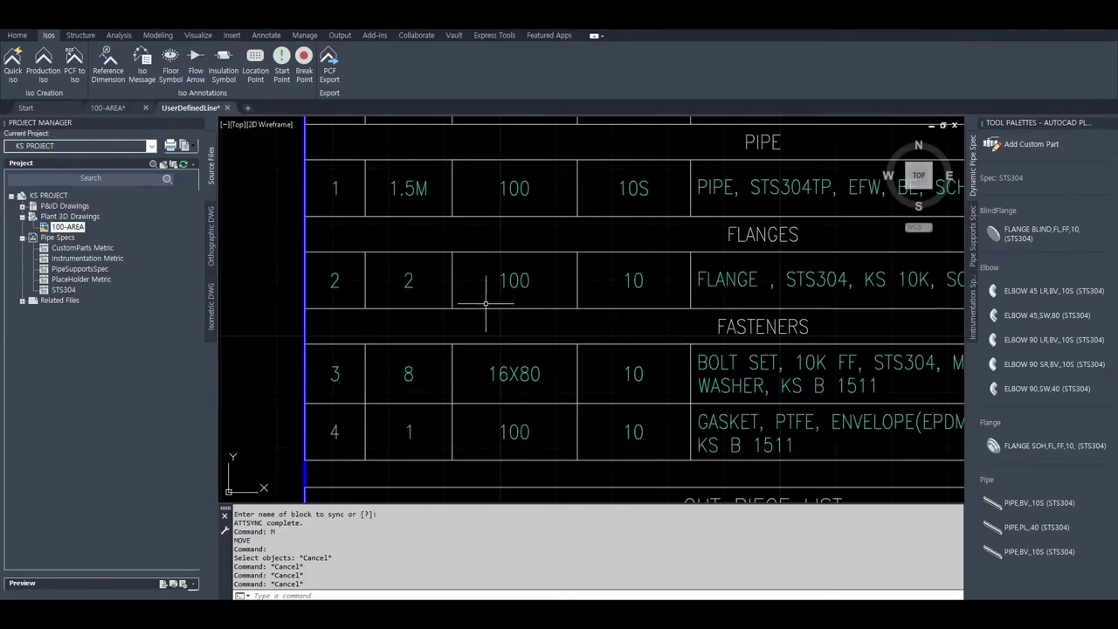
{"action": "mouse_move", "coordinate": [486, 303]}
{"action": "middle_mouse_down"}
{"action": "mouse_move", "coordinate": [598, 307]}
{"action": "mouse_move", "coordinate": [475, 324]}
{"action": "middle_mouse_up"}
{"action": "scroll", "coordinate": [684, 347], "scroll_direction": "down", "scroll_amount": 2}
{"action": "scroll", "coordinate": [791, 358], "scroll_direction": "down", "scroll_amount": 5}
{"action": "scroll", "coordinate": [474, 324], "scroll_direction": "down", "scroll_amount": 2}
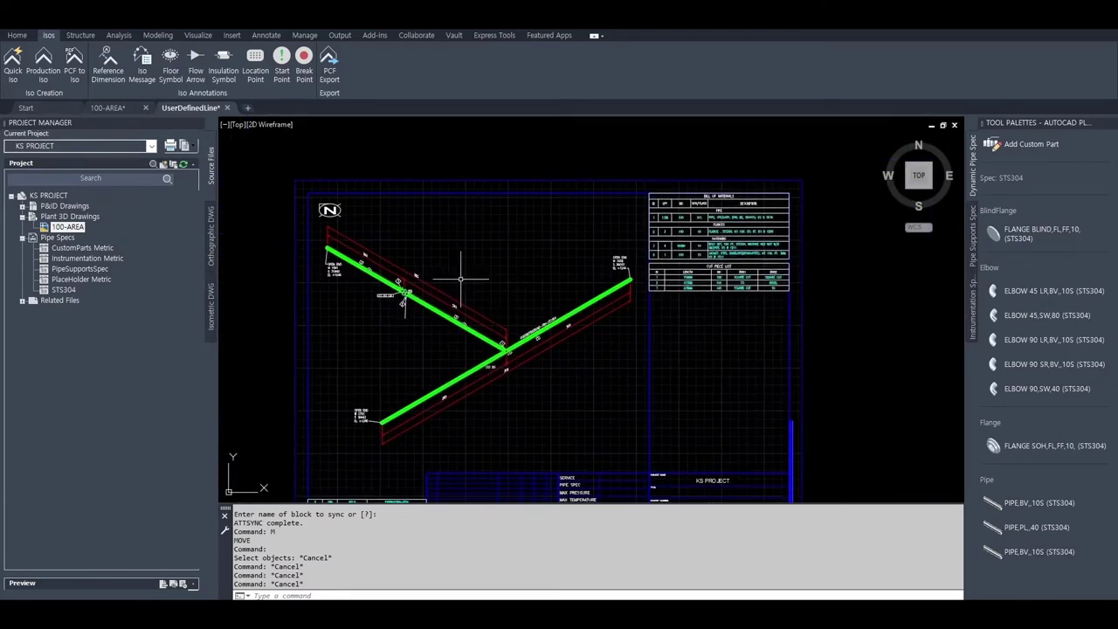
{"action": "left_click", "coordinate": [225, 110]}
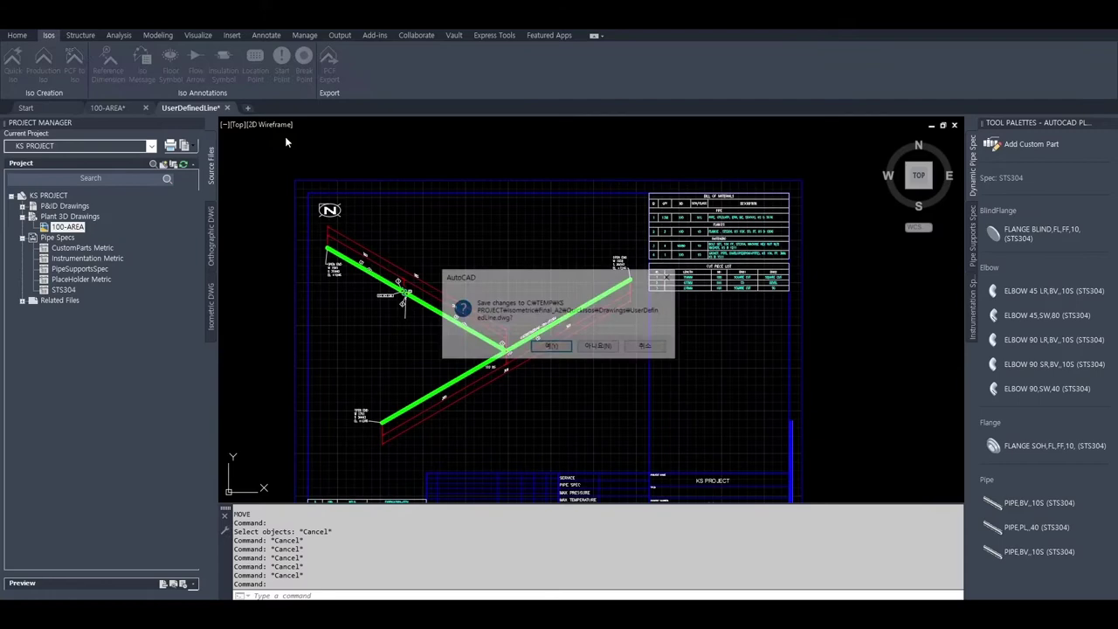
- Discard the isometric's changes and window-select the entire yellow pipe route
{"action": "left_click", "coordinate": [606, 348]}
{"action": "scroll", "coordinate": [594, 338], "scroll_direction": "down", "scroll_amount": 3}
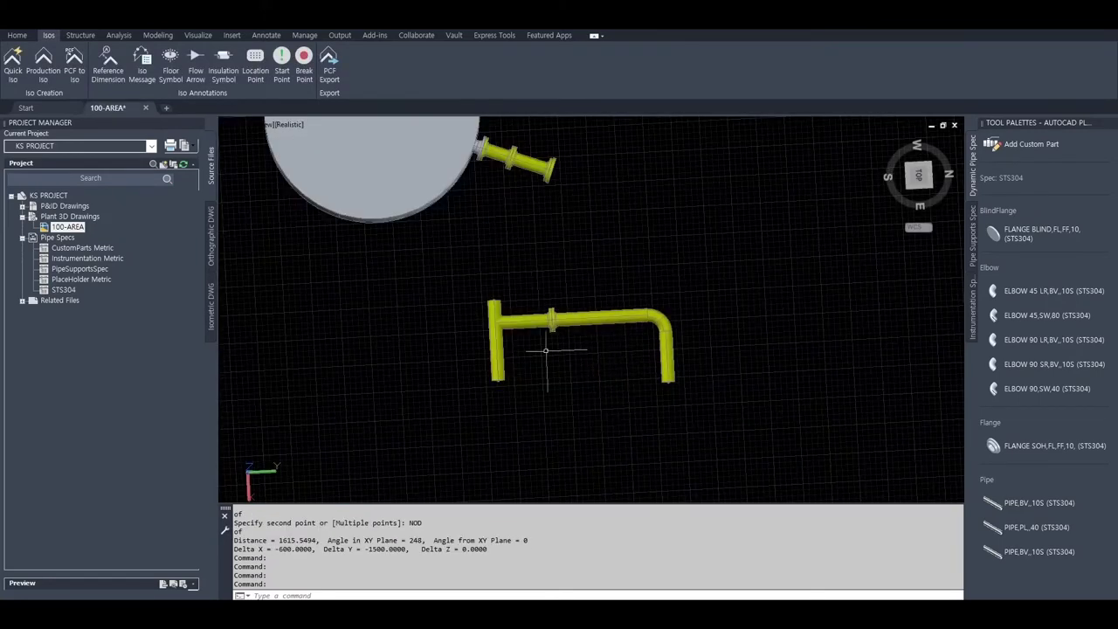
{"action": "scroll", "coordinate": [546, 350], "scroll_direction": "up", "scroll_amount": 2}
{"action": "left_click_drag", "start_coordinate": [411, 237], "coordinate": [775, 438]}
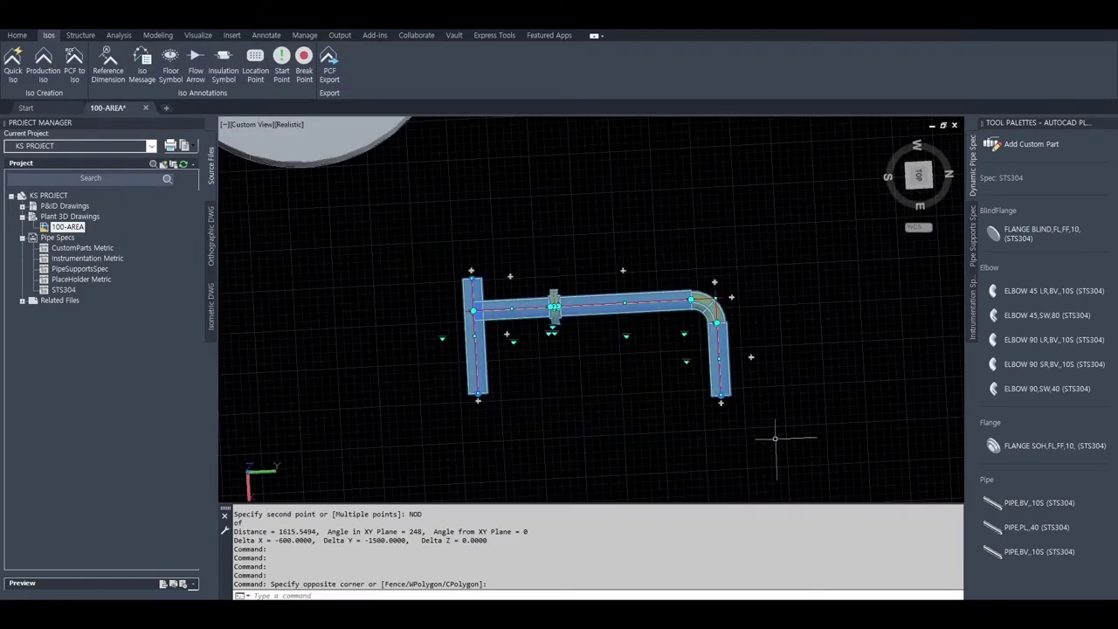
- Launch a Spool_A3-style quick isometric of the route and clear the selection
{"action": "left_click", "coordinate": [11, 63]}
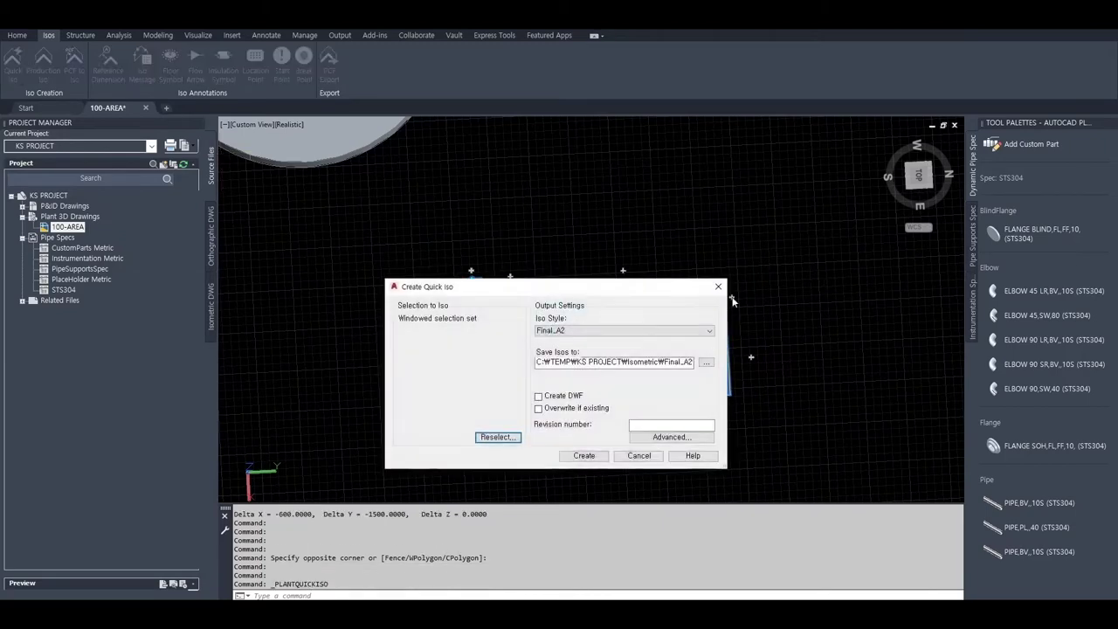
{"action": "left_click", "coordinate": [615, 332]}
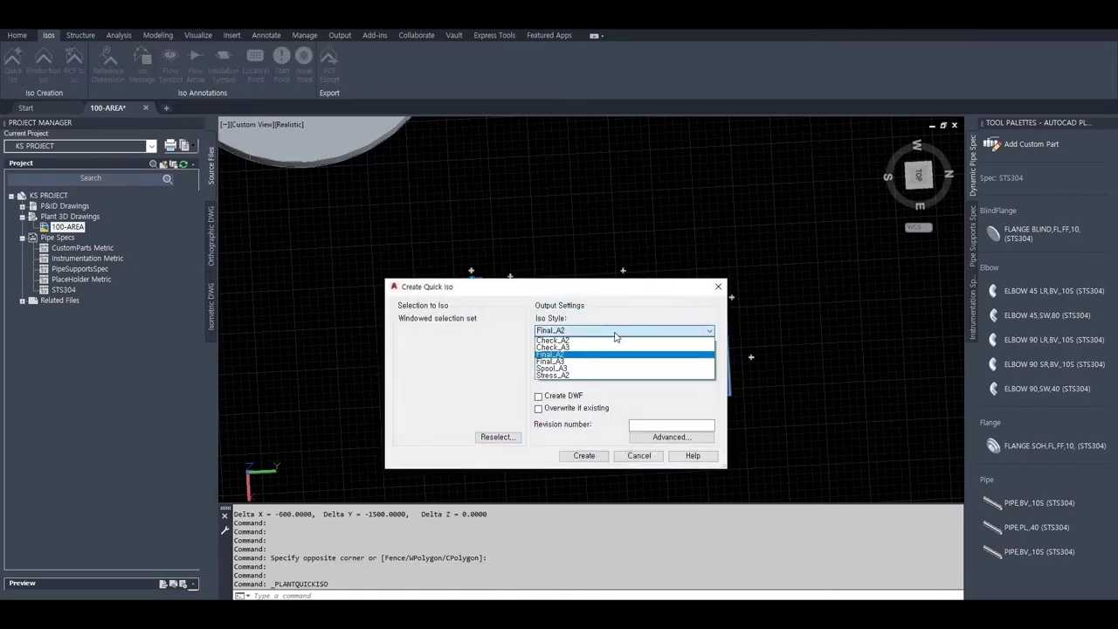
{"action": "left_click", "coordinate": [574, 368]}
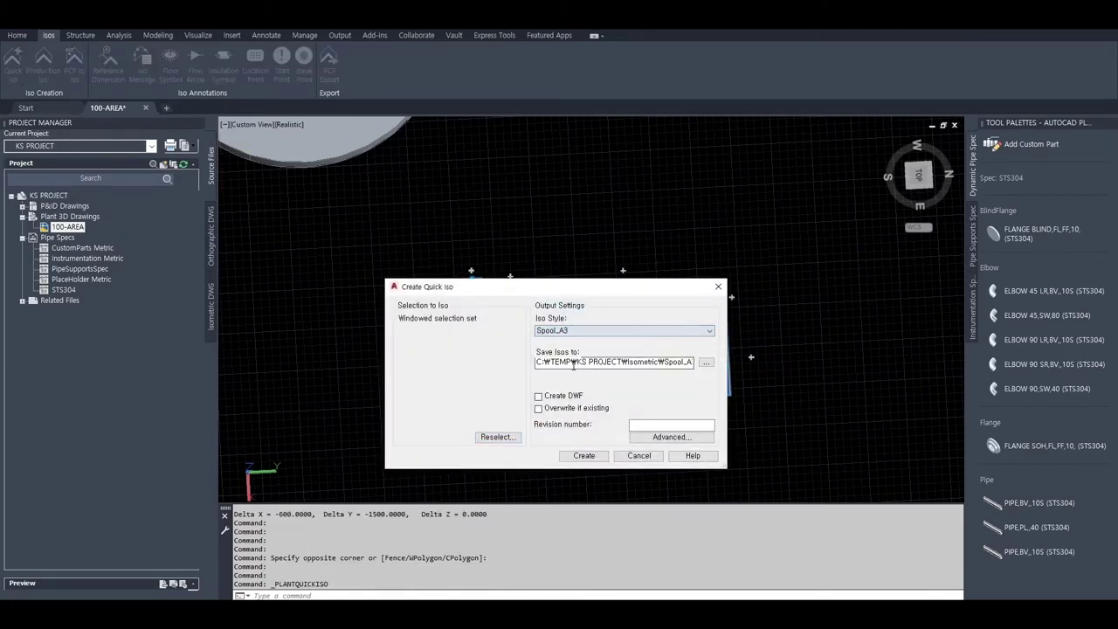
{"action": "left_click", "coordinate": [582, 458]}
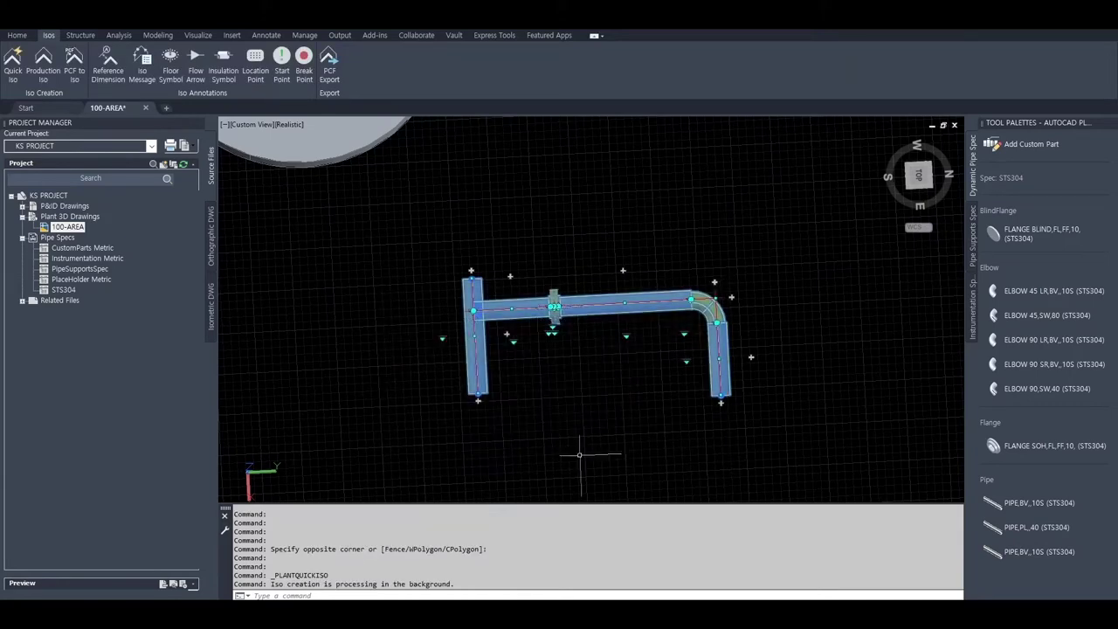
{"action": "key", "text": "Escape"}
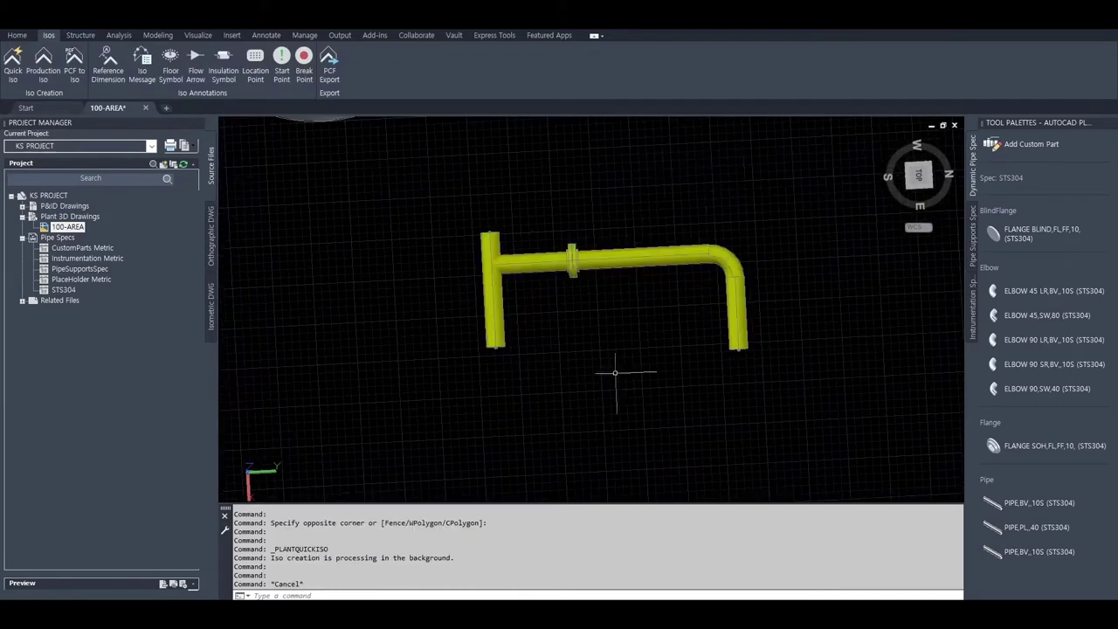
{"action": "key", "text": "Escape"}
{"action": "middle_click_drag", "start_coordinate": [616, 444], "coordinate": [551, 347]}
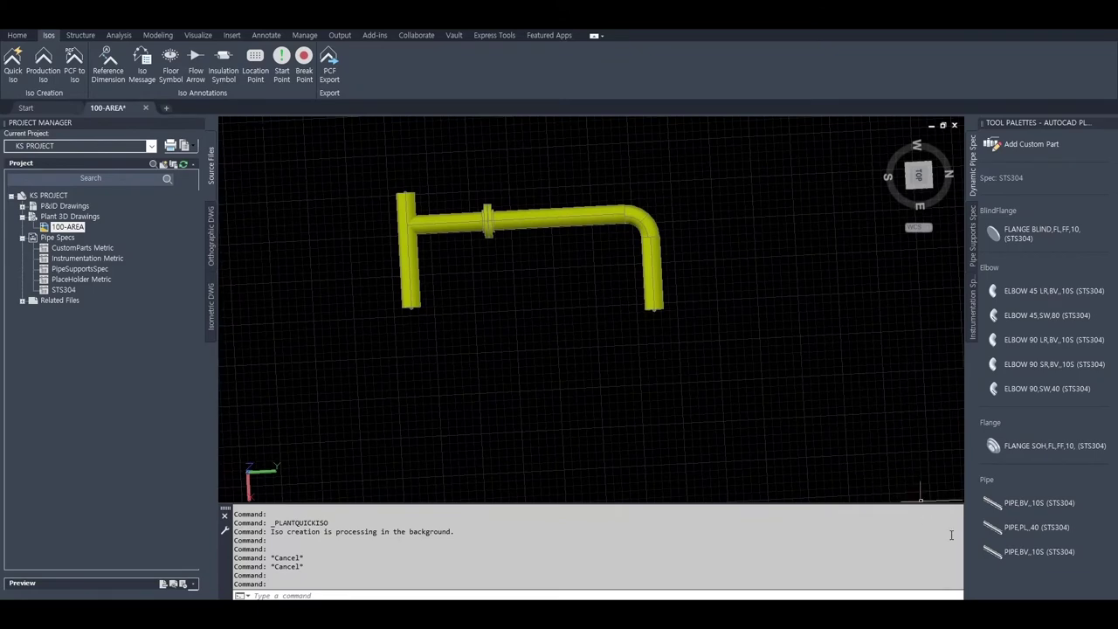
- Open the UserDefinedLine-1 isometric from the creation details and look it over
{"action": "left_click", "coordinate": [1024, 588]}
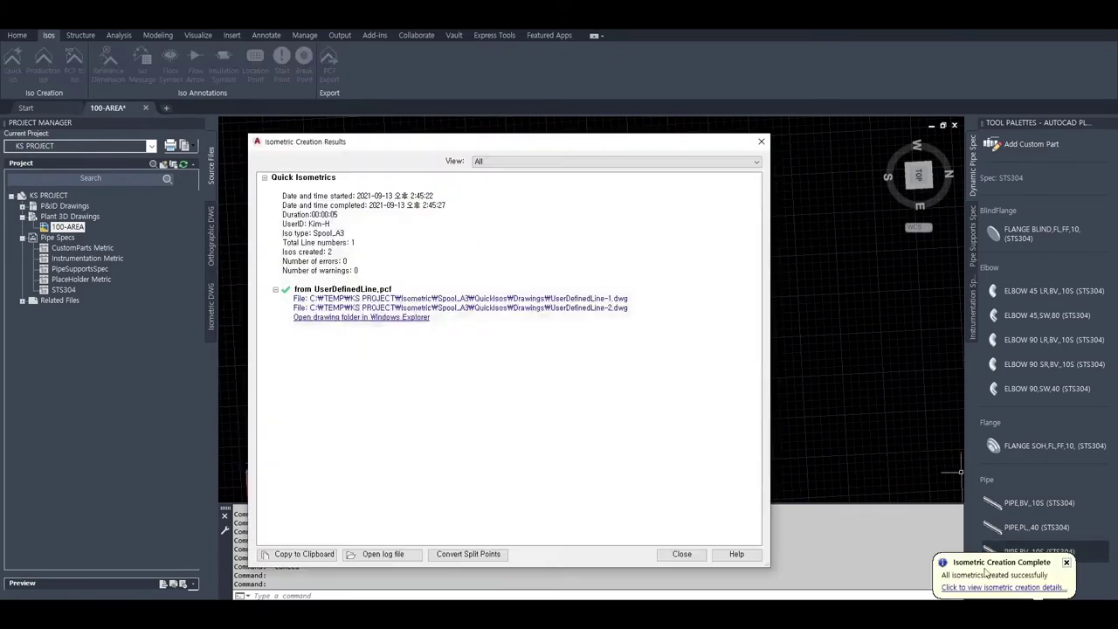
{"action": "left_click", "coordinate": [587, 299]}
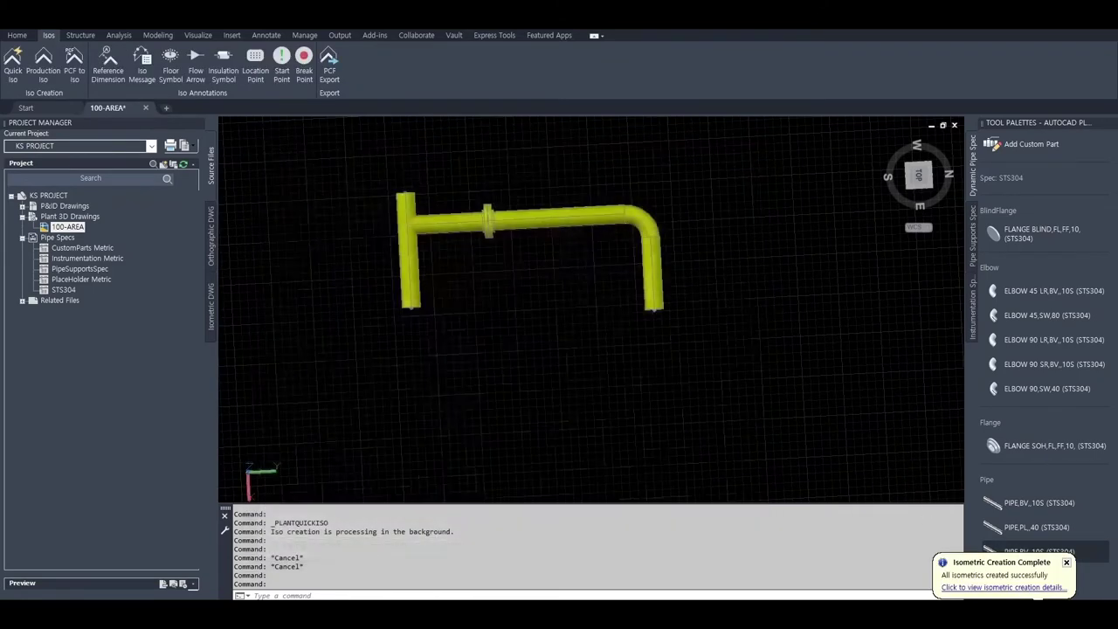
{"action": "scroll", "coordinate": [434, 229], "scroll_direction": "up", "scroll_amount": 6}
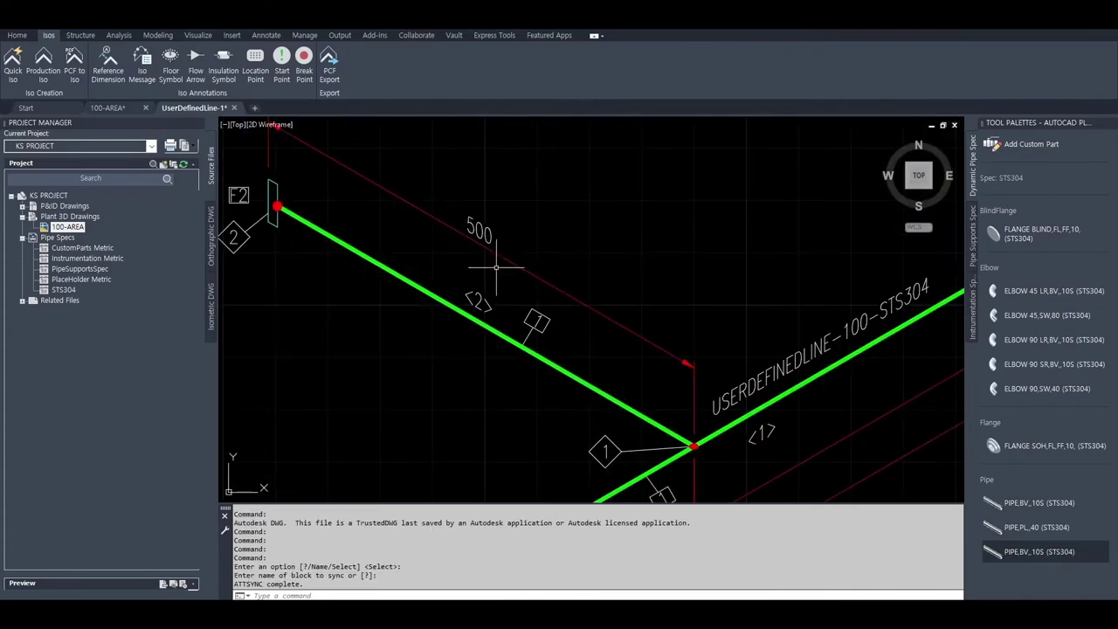
{"action": "scroll", "coordinate": [547, 290], "scroll_direction": "down", "scroll_amount": 2}
{"action": "middle_click_drag", "start_coordinate": [547, 290], "coordinate": [574, 291]}
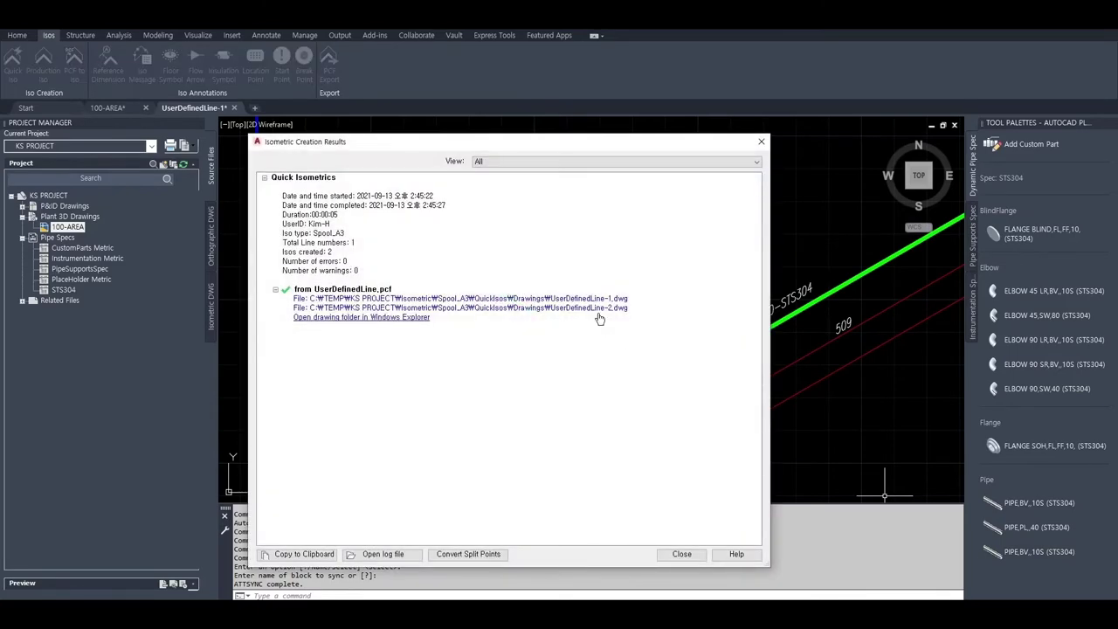
- Open the UserDefinedLine-2 isometric and zoom around to inspect it
{"action": "left_click", "coordinate": [599, 315]}
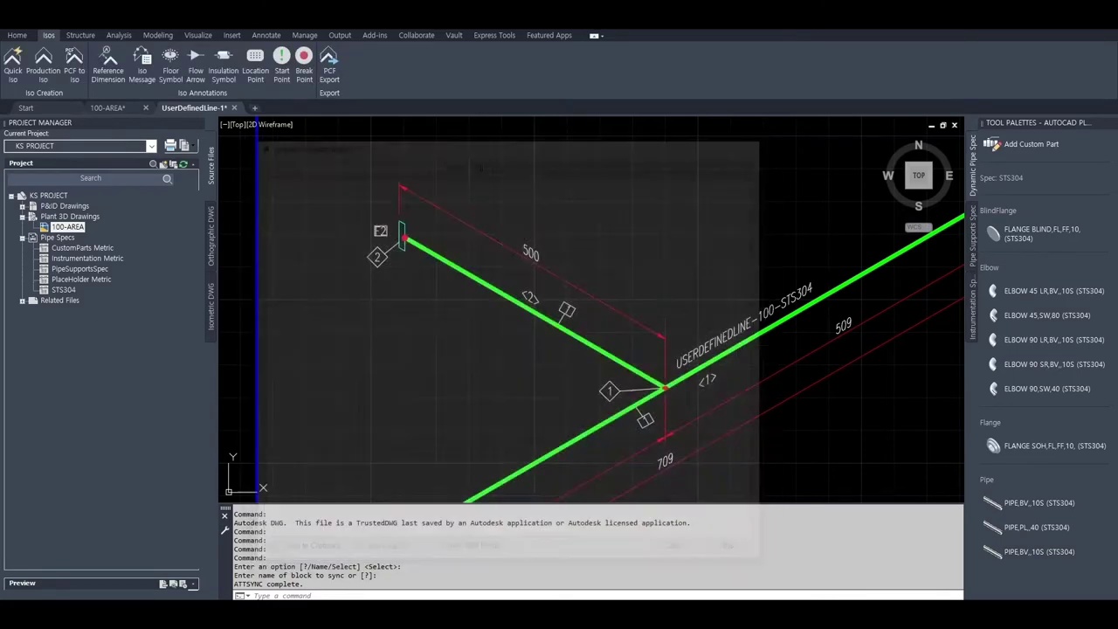
{"action": "scroll", "coordinate": [599, 377], "scroll_direction": "up", "scroll_amount": 1}
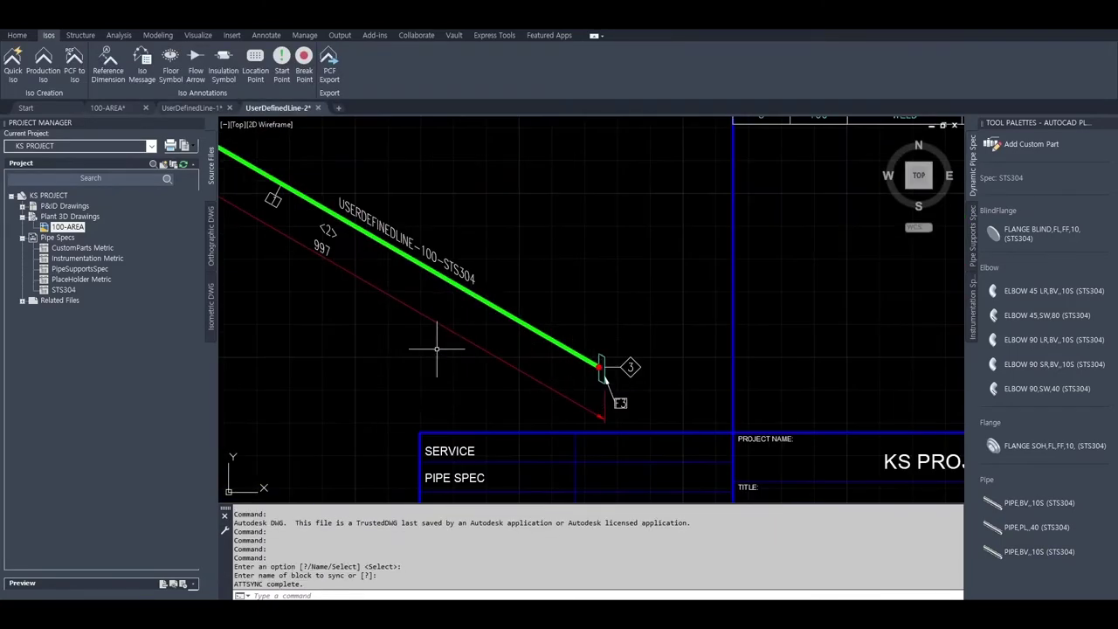
{"action": "scroll", "coordinate": [611, 376], "scroll_direction": "up", "scroll_amount": 1}
{"action": "scroll", "coordinate": [690, 386], "scroll_direction": "up", "scroll_amount": 1}
{"action": "scroll", "coordinate": [769, 384], "scroll_direction": "up", "scroll_amount": 1}
{"action": "scroll", "coordinate": [772, 384], "scroll_direction": "down", "scroll_amount": 2}
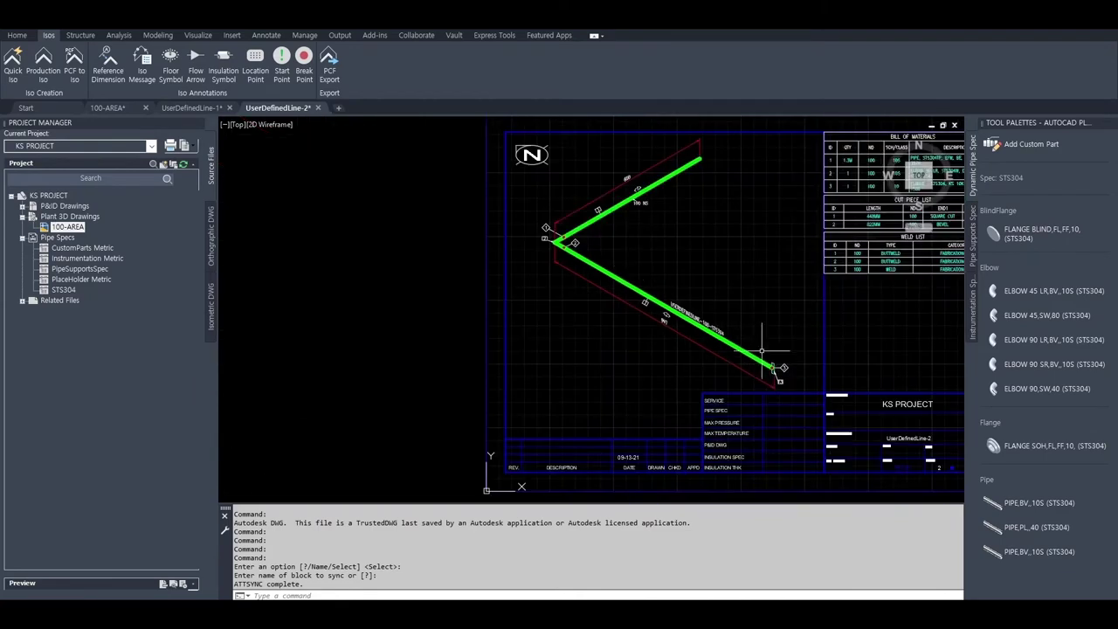
{"action": "scroll", "coordinate": [669, 379], "scroll_direction": "down", "scroll_amount": 1}
{"action": "scroll", "coordinate": [581, 387], "scroll_direction": "down", "scroll_amount": 1}
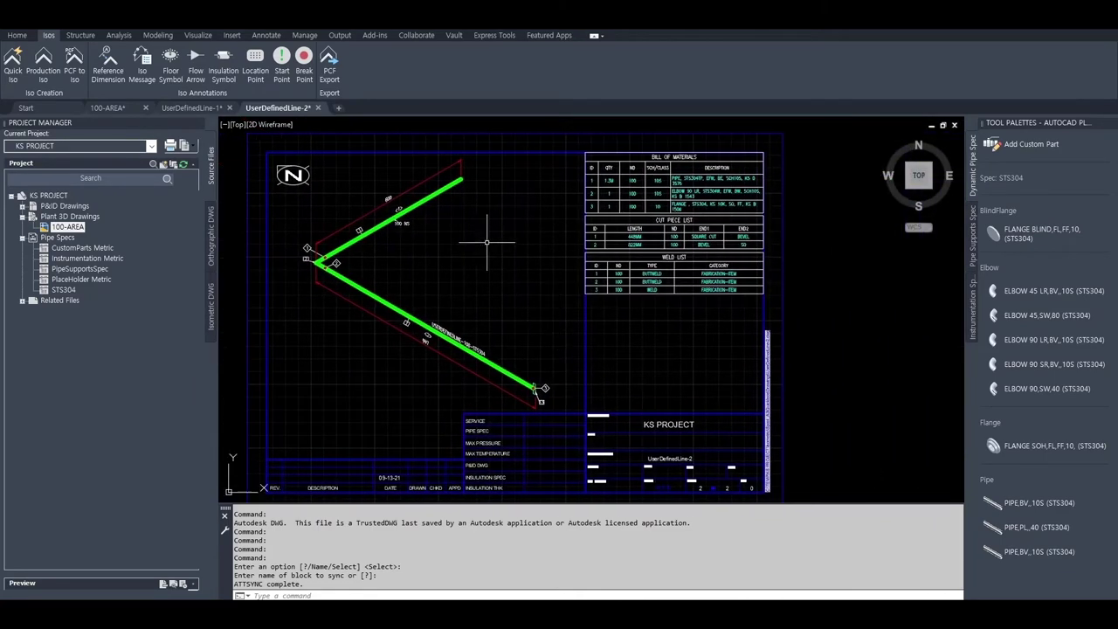
- Return to the UserDefinedLine-1 sheet and review it again
{"action": "left_click", "coordinate": [212, 109]}
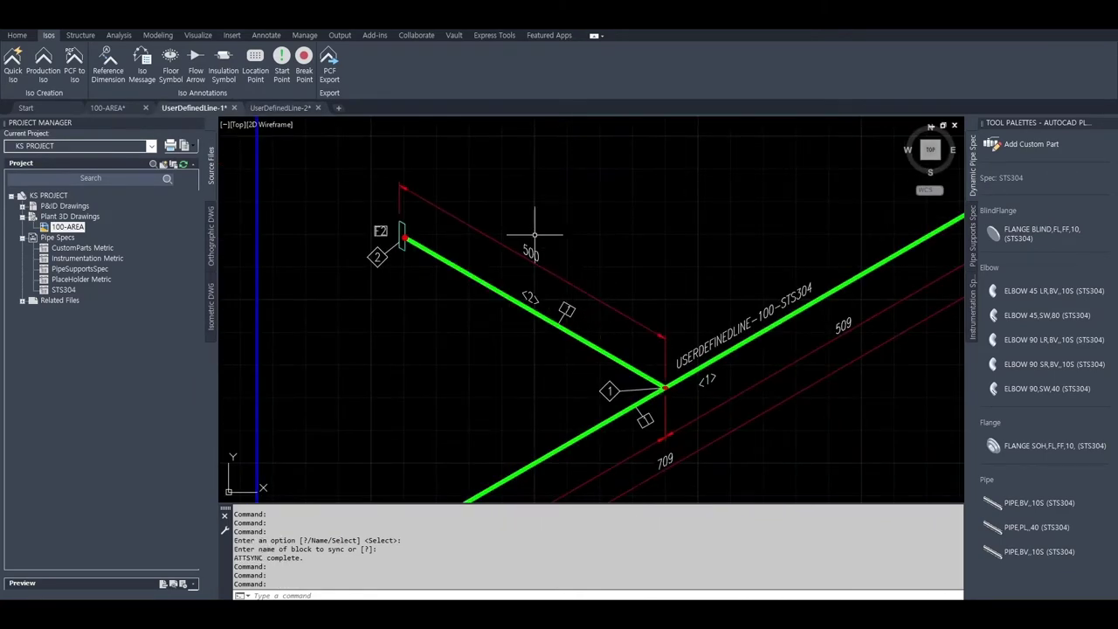
{"action": "scroll", "coordinate": [534, 234], "scroll_direction": "up", "scroll_amount": 1}
{"action": "scroll", "coordinate": [573, 297], "scroll_direction": "down", "scroll_amount": 2}
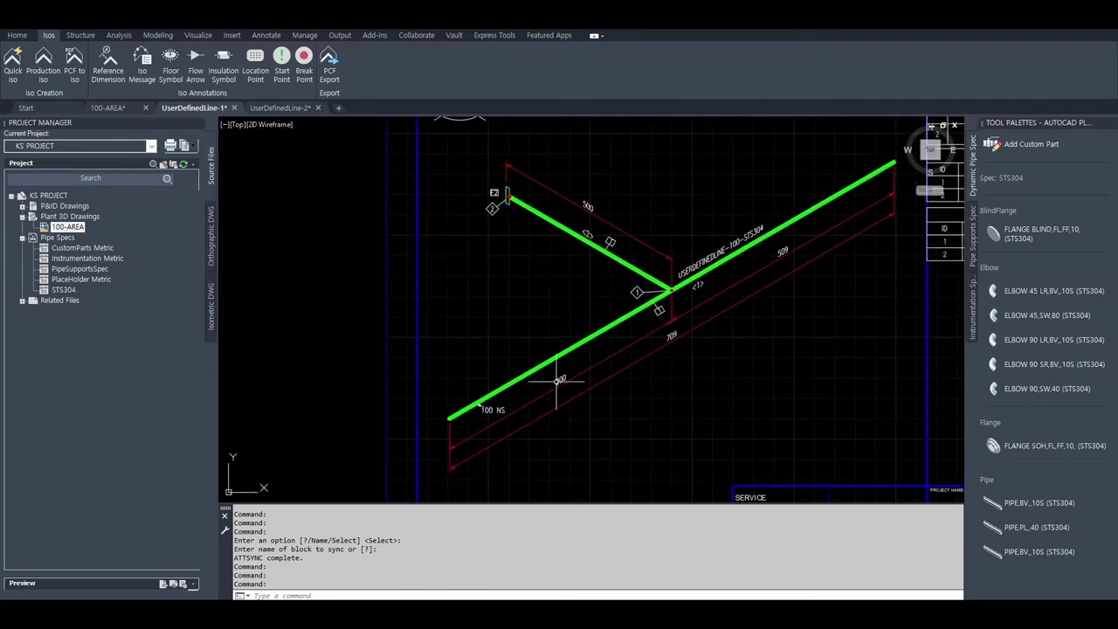
{"action": "scroll", "coordinate": [556, 380], "scroll_direction": "up", "scroll_amount": 5}
{"action": "scroll", "coordinate": [594, 369], "scroll_direction": "down", "scroll_amount": 2}
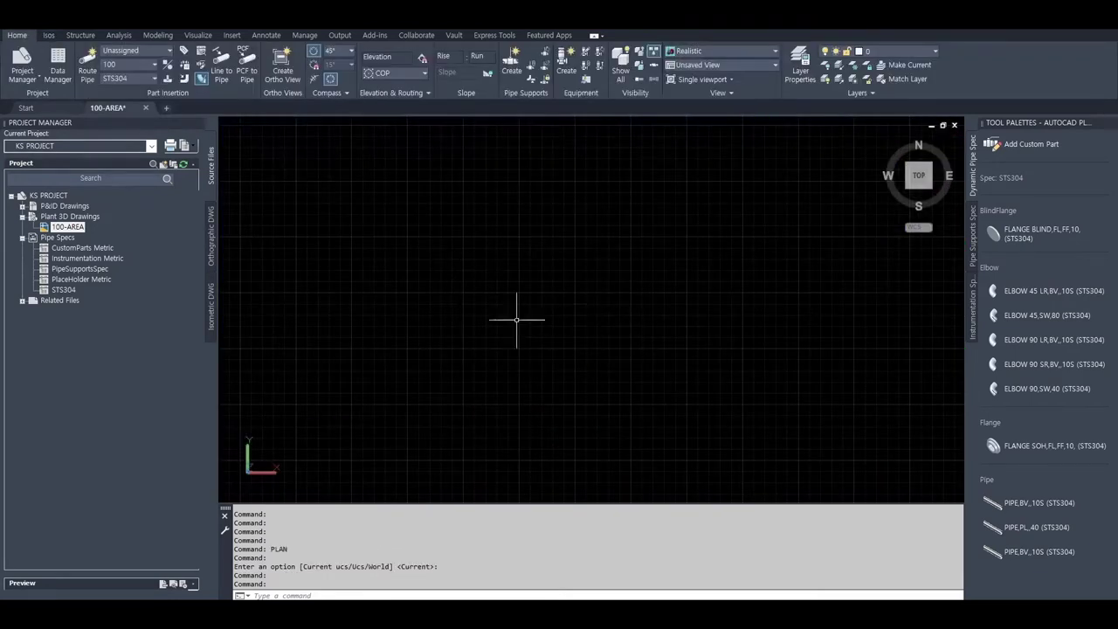
- Set the pipe size to 250 and pick the start point of a new pipe route
{"action": "left_click", "coordinate": [144, 67]}
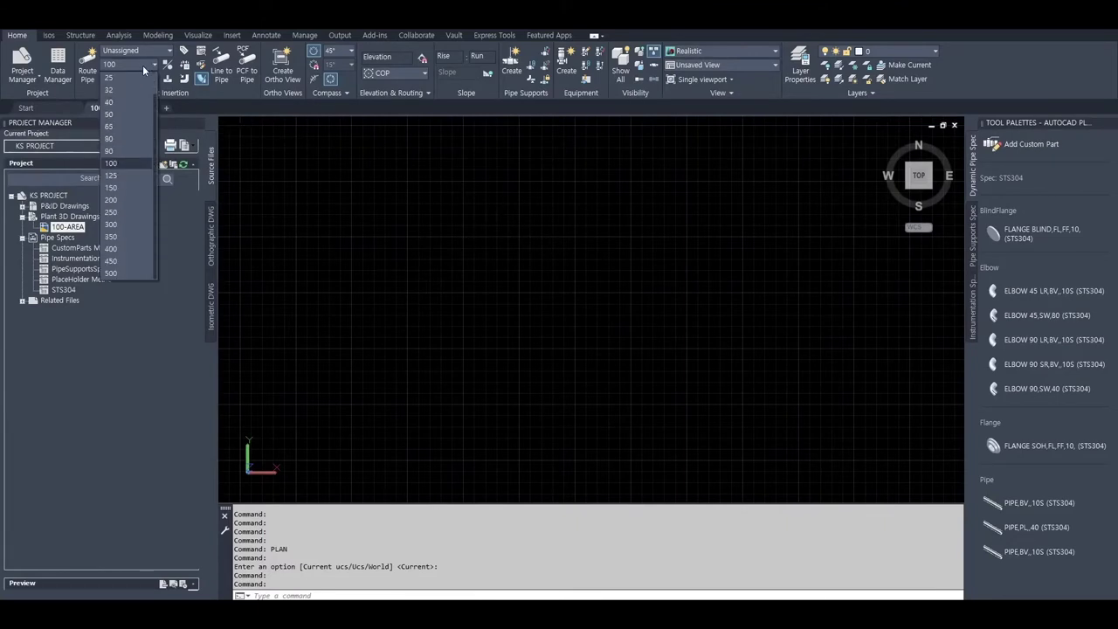
{"action": "left_click", "coordinate": [122, 211]}
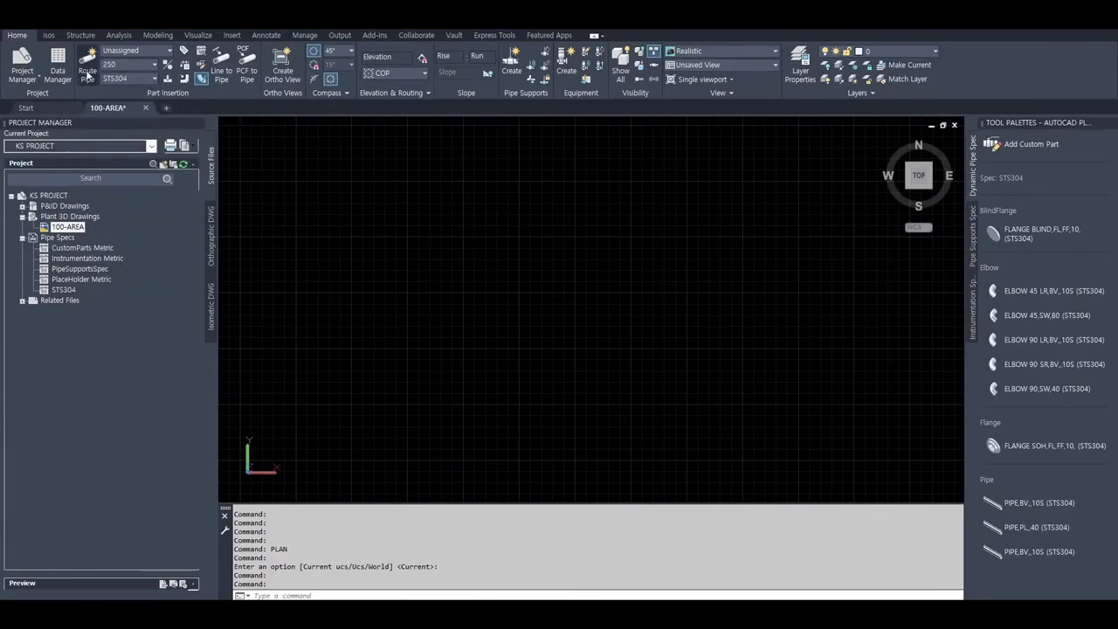
{"action": "left_click", "coordinate": [88, 63]}
{"action": "left_click", "coordinate": [367, 276]}
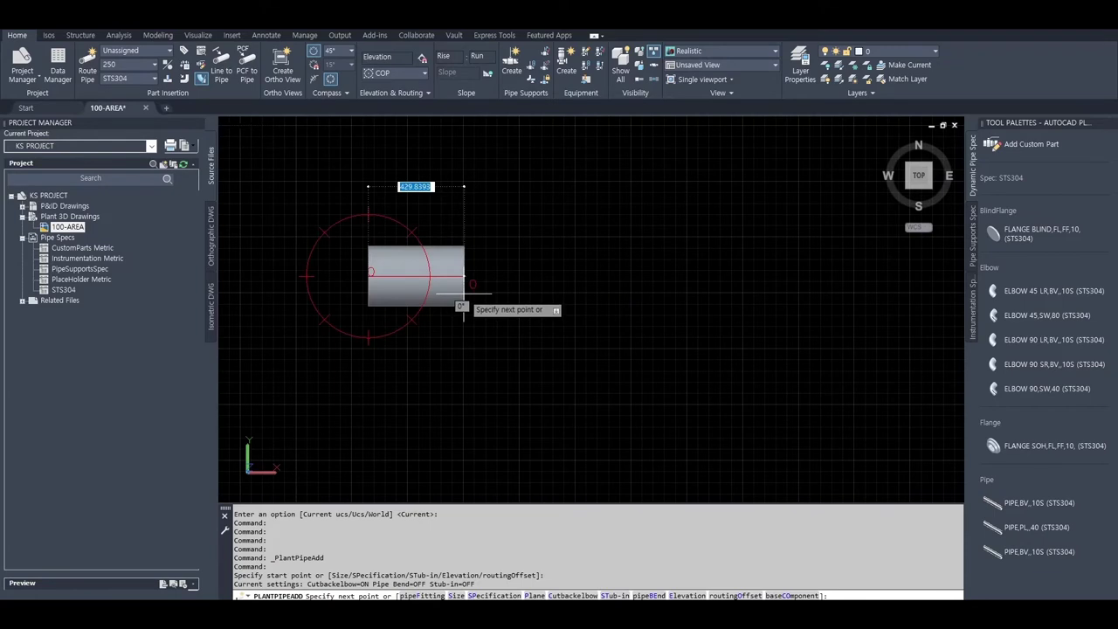
{"action": "middle_click_drag", "start_coordinate": [463, 306], "coordinate": [450, 250]}
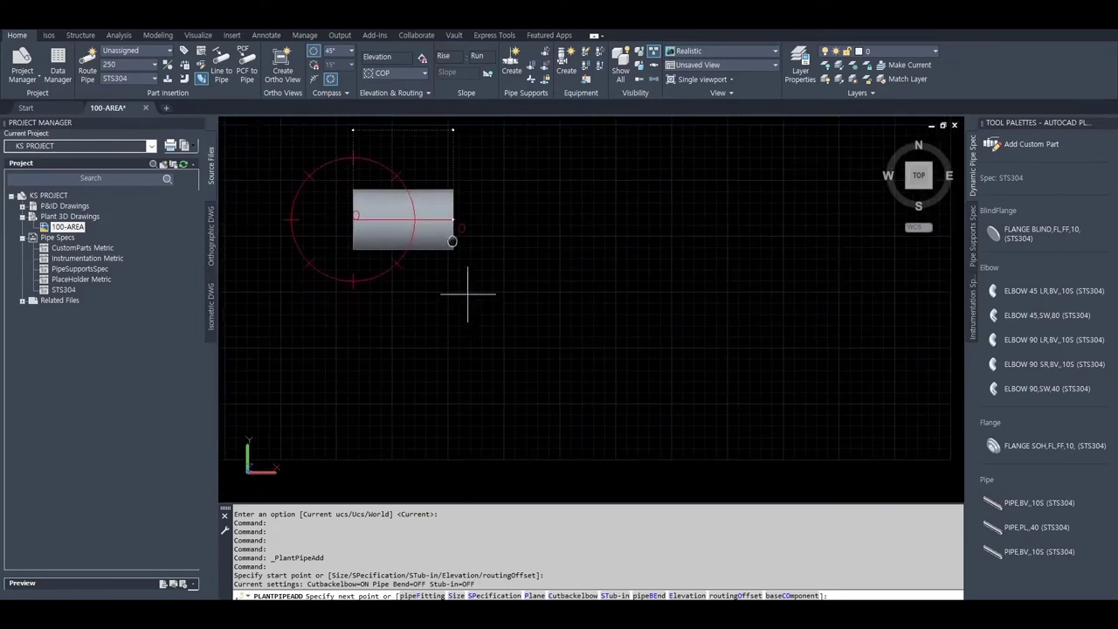
- Route 90° turns down and then right with cutback elbows turned off
{"action": "left_click", "coordinate": [553, 237]}
{"action": "type", "text": "C"}
{"action": "key", "text": "Return"}
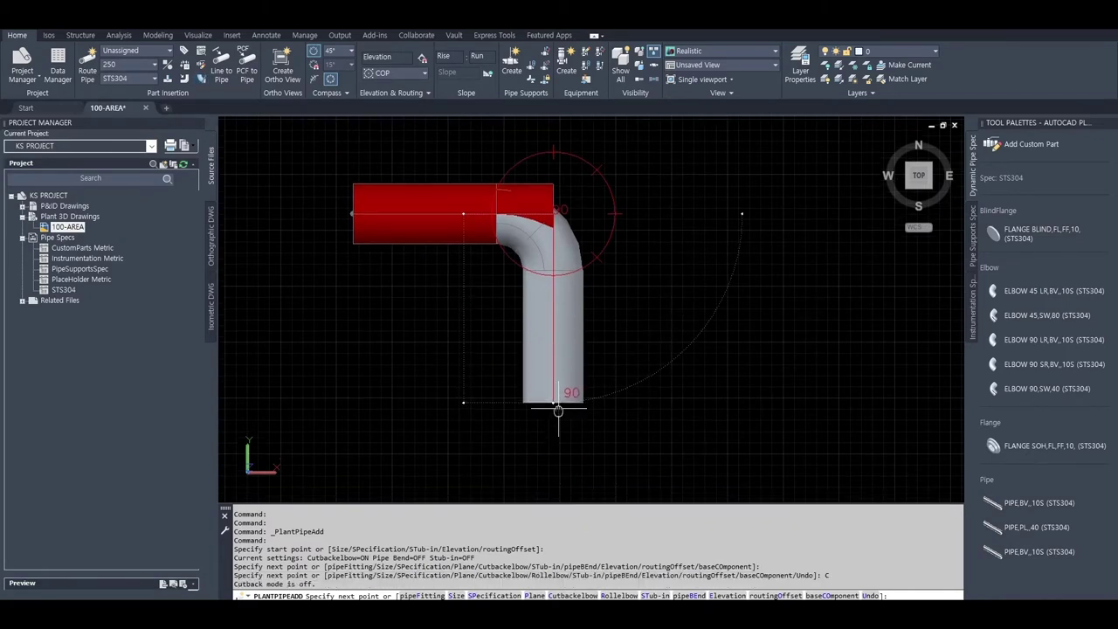
{"action": "middle_click_drag", "start_coordinate": [555, 447], "coordinate": [538, 384]}
{"action": "left_click", "coordinate": [537, 386]}
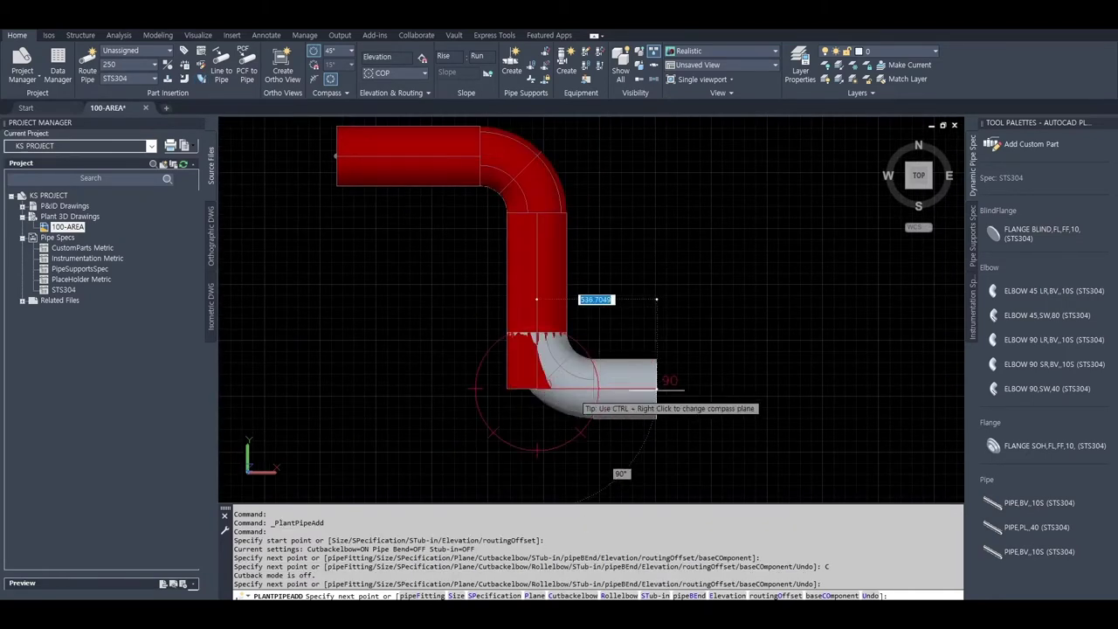
{"action": "left_click", "coordinate": [727, 386]}
{"action": "middle_click_drag", "start_coordinate": [750, 372], "coordinate": [558, 349]}
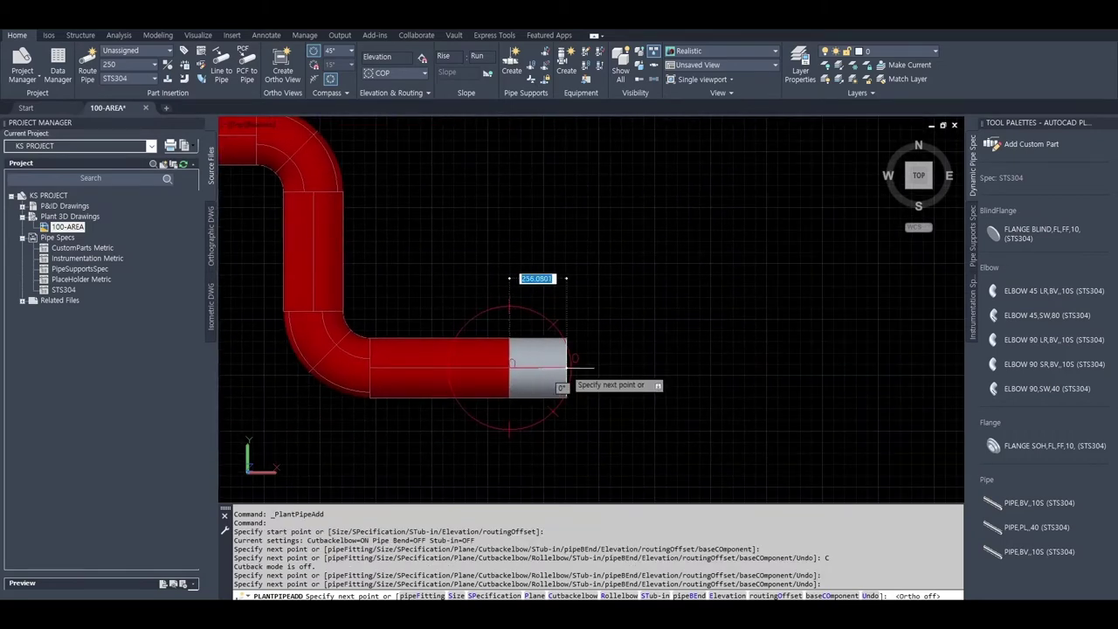
- With Ortho freed via F8, add a 45° offset segment and a short horizontal run
{"action": "key", "text": "F8"}
{"action": "scroll", "coordinate": [664, 267], "scroll_direction": "down", "scroll_amount": 2}
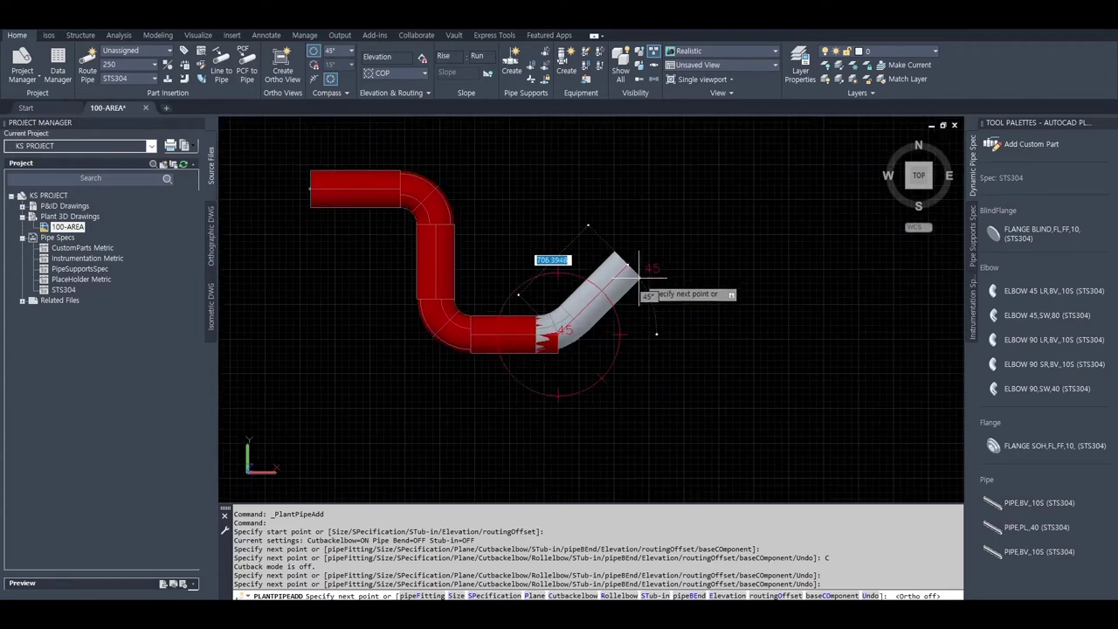
{"action": "scroll", "coordinate": [559, 314], "scroll_direction": "down", "scroll_amount": 2}
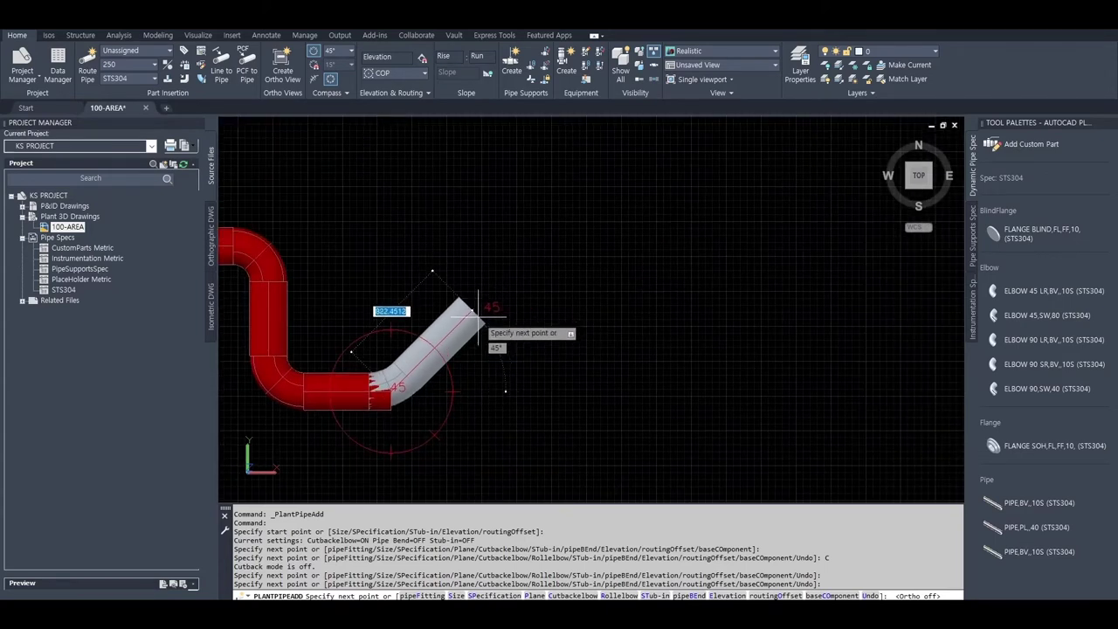
{"action": "left_click", "coordinate": [489, 301]}
{"action": "left_click", "coordinate": [581, 307]}
{"action": "key", "text": "F8"}
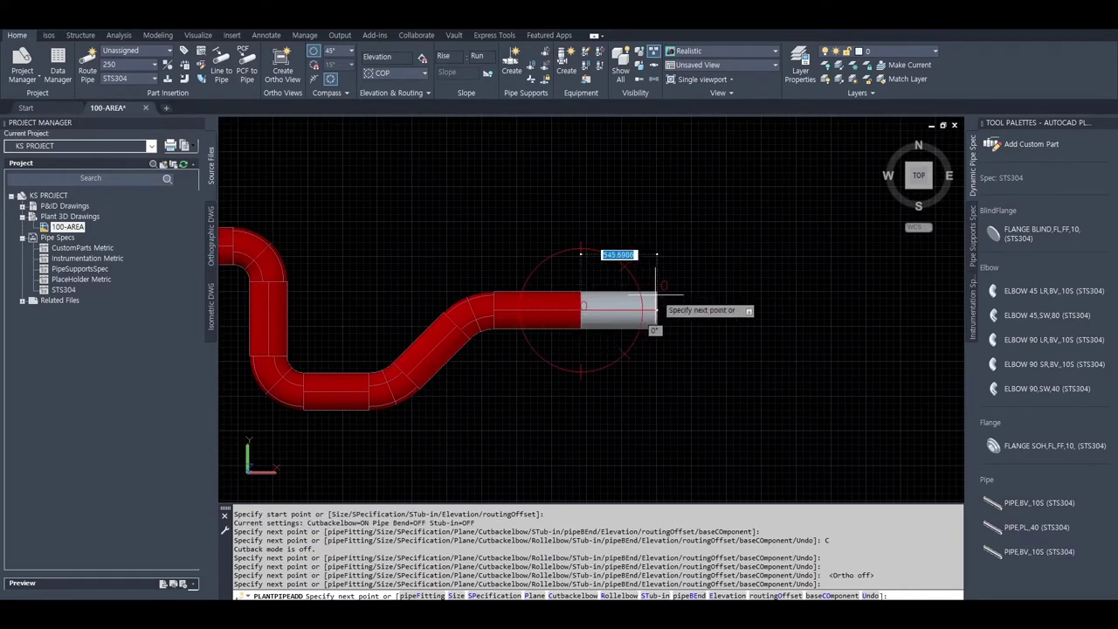
{"action": "key", "text": "F8"}
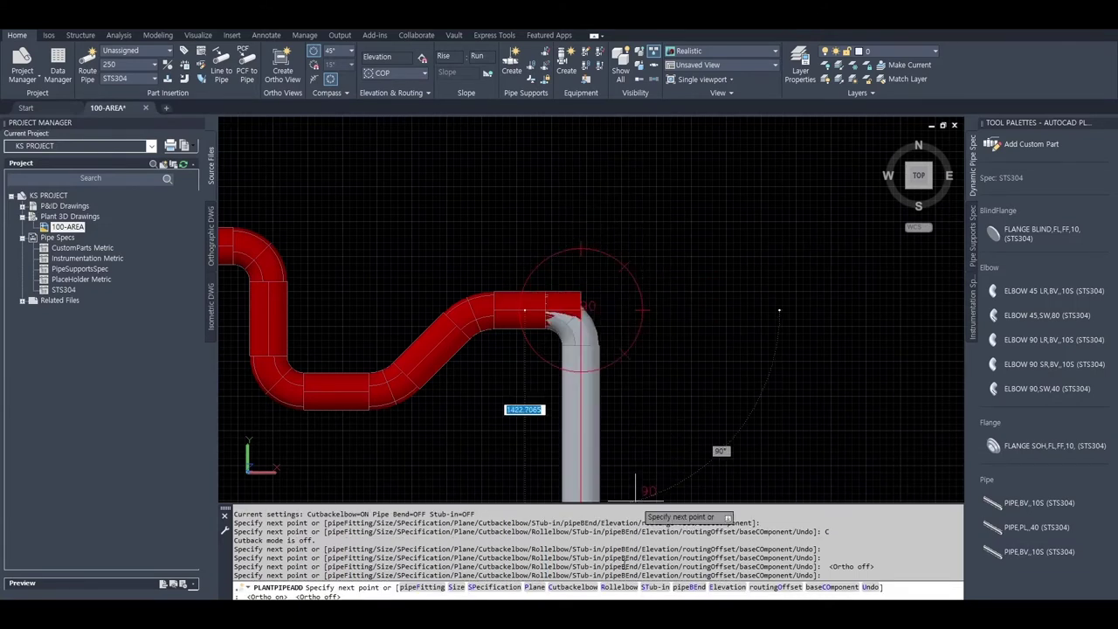
- Turn cutback elbows back on, add a shallow angled bend and a final straight leg
{"action": "left_click", "coordinate": [569, 588]}
{"action": "type", "text": "C"}
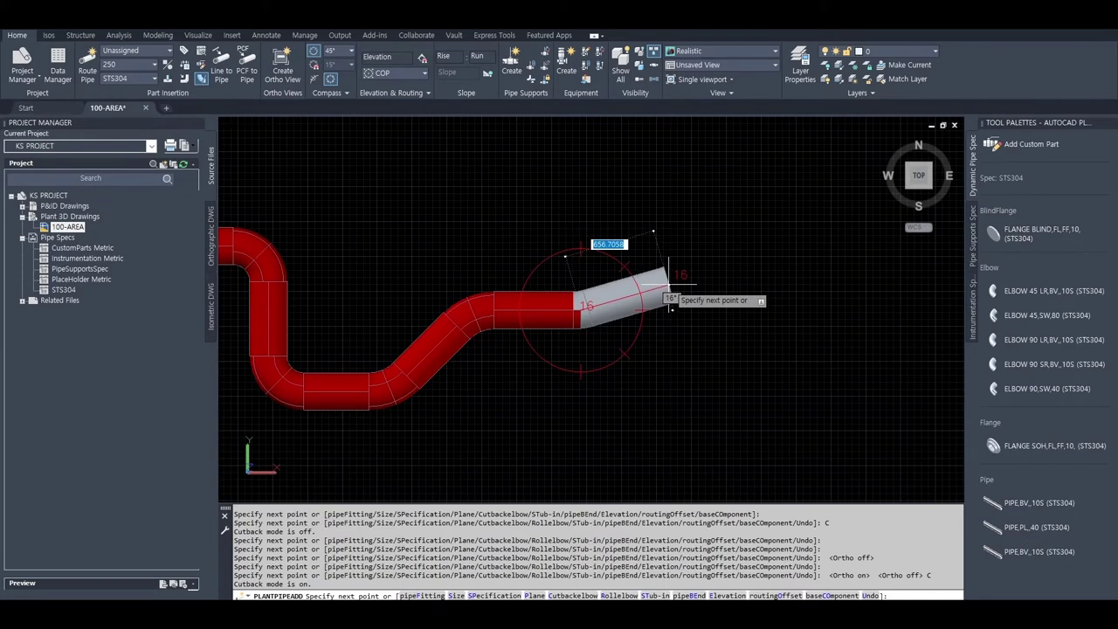
{"action": "left_click", "coordinate": [670, 300]}
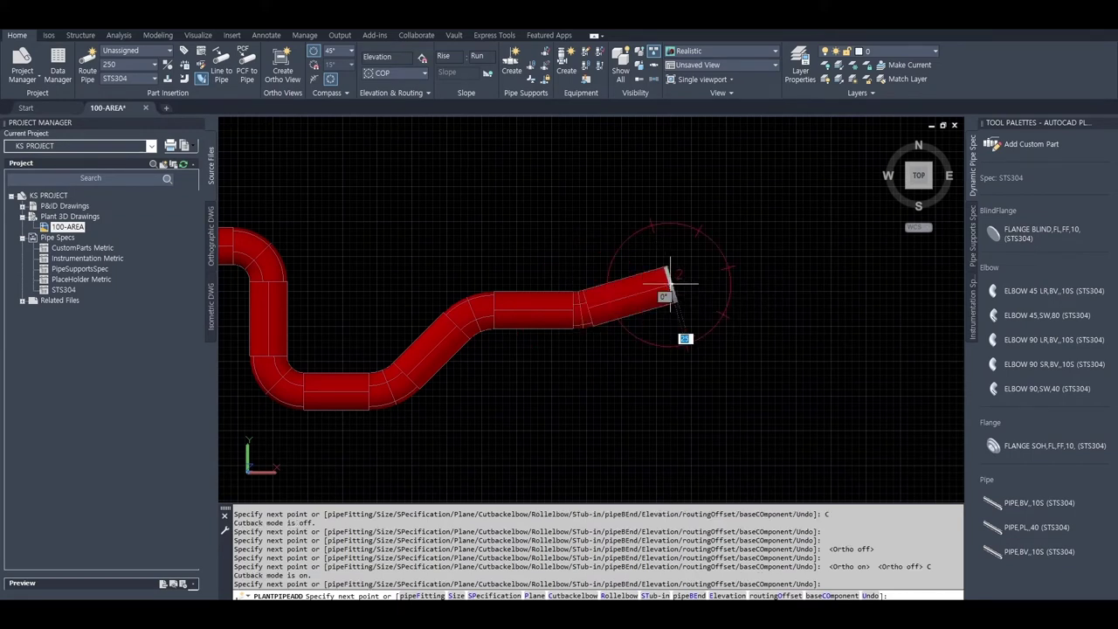
{"action": "key", "text": "F8"}
{"action": "left_click", "coordinate": [793, 283]}
{"action": "key", "text": "Escape"}
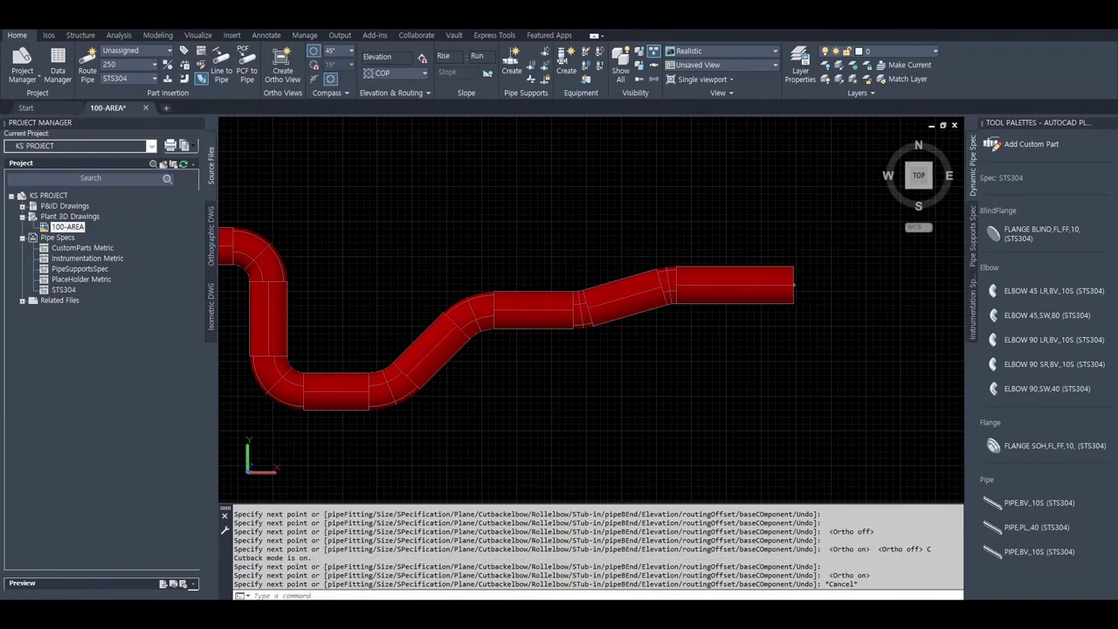
{"action": "key", "text": "Escape"}
{"action": "key", "text": "Escape"}
- Select the cutback elbow to inspect it, then clear the selection and substitution choices
{"action": "left_click", "coordinate": [670, 284]}
{"action": "scroll", "coordinate": [687, 312], "scroll_direction": "up", "scroll_amount": 2}
{"action": "scroll", "coordinate": [706, 320], "scroll_direction": "up", "scroll_amount": 2}
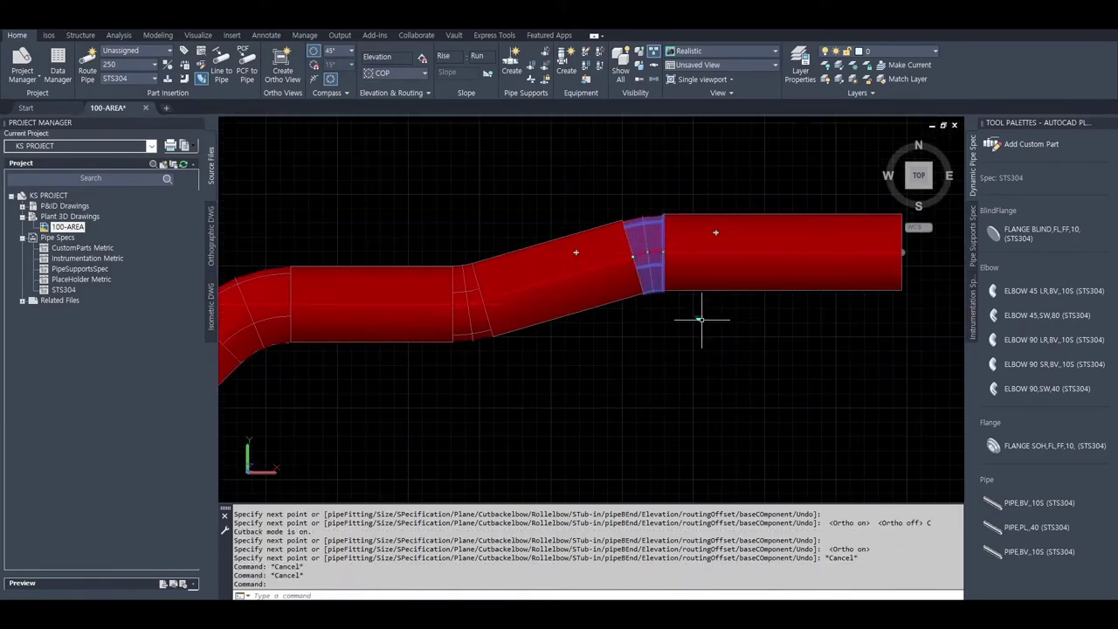
{"action": "key", "text": "Escape"}
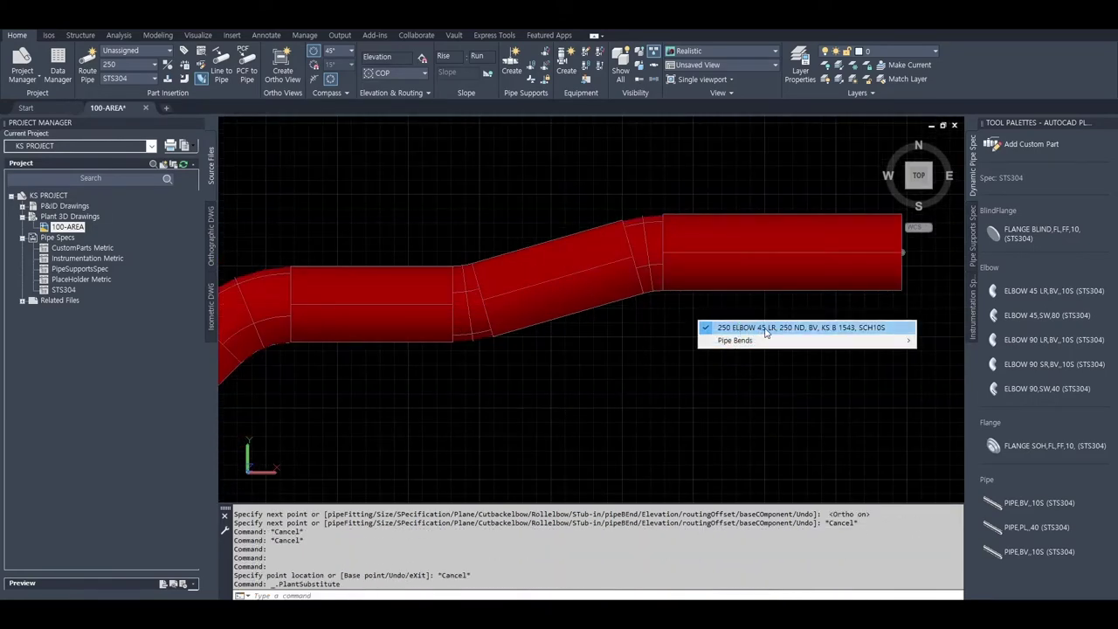
{"action": "key", "text": "Escape"}
{"action": "scroll", "coordinate": [501, 405], "scroll_direction": "down", "scroll_amount": 8}
{"action": "scroll", "coordinate": [496, 350], "scroll_direction": "up", "scroll_amount": 3}
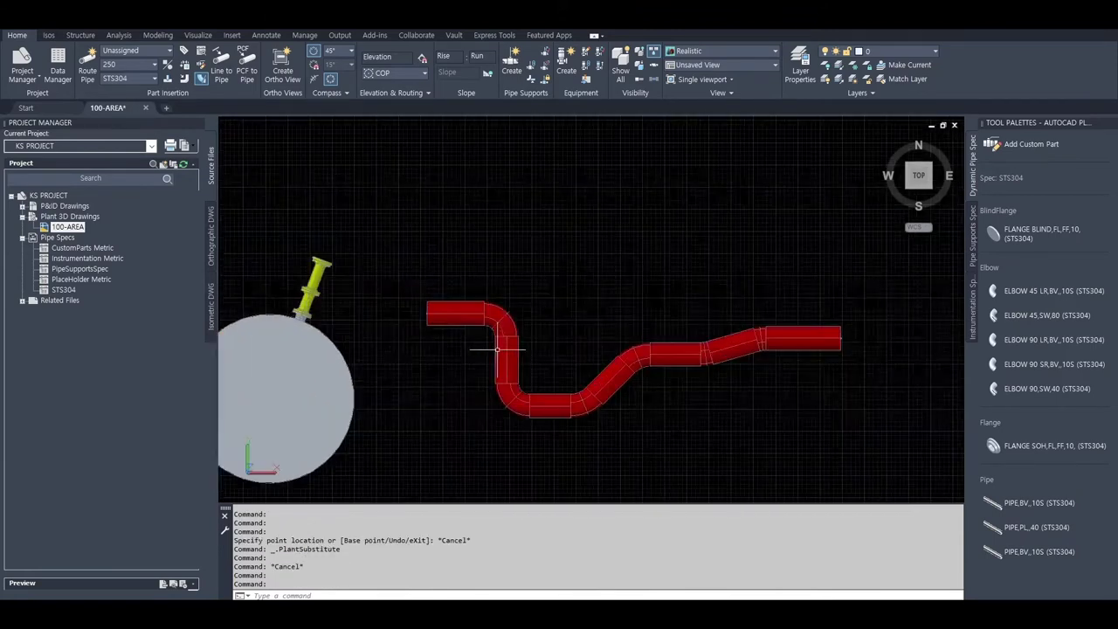
- Erase the opening horizontal pipe and first elbow using a window selection
{"action": "key", "text": "e"}
{"action": "key", "text": "Return"}
{"action": "type", "text": "w"}
{"action": "key", "text": "Return"}
{"action": "left_click_drag", "start_coordinate": [399, 277], "coordinate": [509, 366]}
{"action": "key", "text": "Return"}
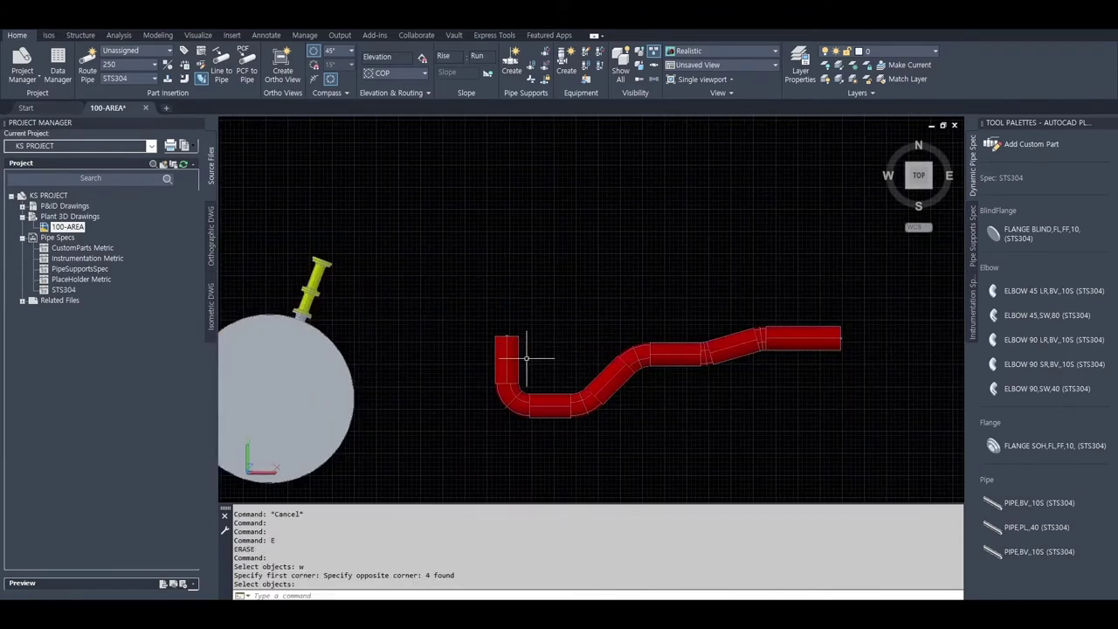
{"action": "middle_click_drag", "start_coordinate": [553, 359], "coordinate": [445, 302]}
{"action": "key", "text": "e"}
{"action": "key", "text": "Return"}
- Crossing-select the entire 250 pipe run
{"action": "type", "text": "c"}
{"action": "key", "text": "Return"}
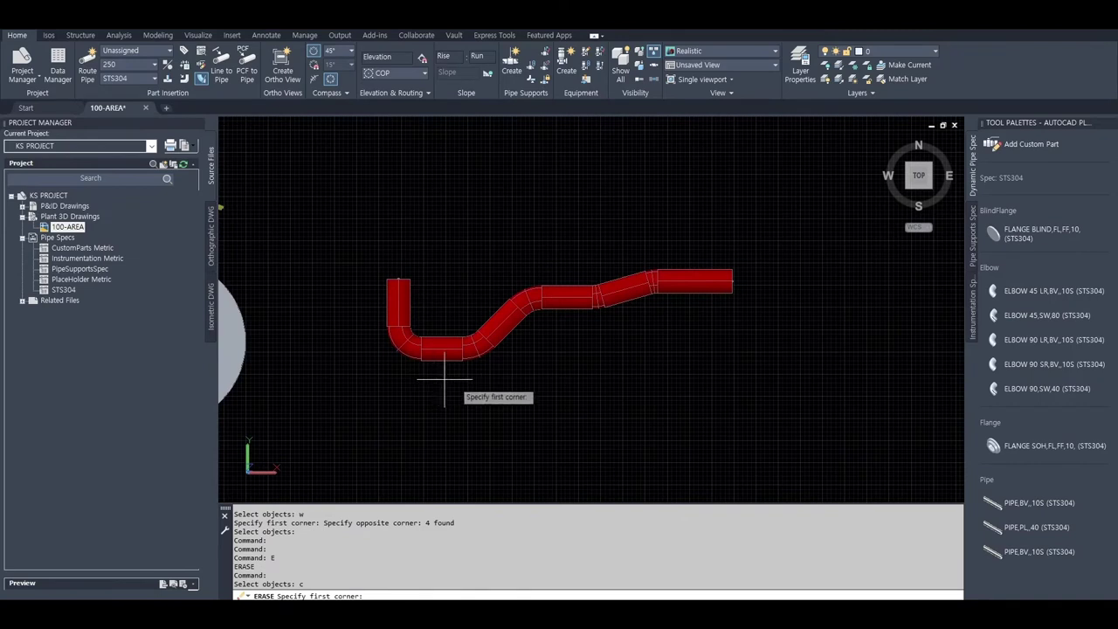
{"action": "key", "text": "Escape"}
{"action": "left_click", "coordinate": [826, 431]}
{"action": "left_click", "coordinate": [349, 219]}
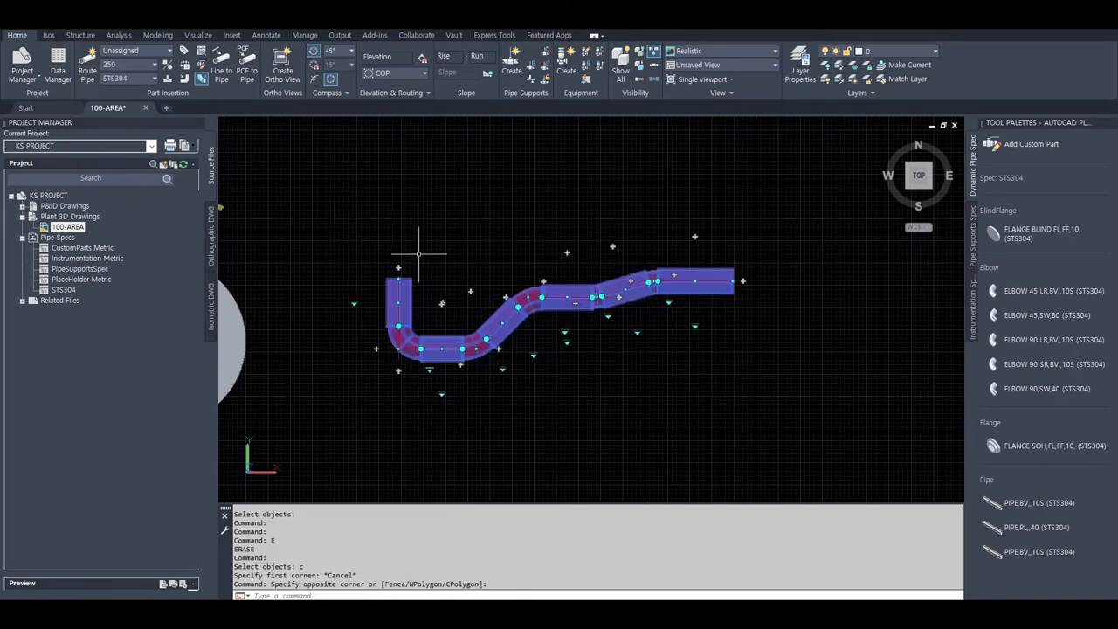
- Create a Final_A2 quick iso with overwrite enabled and automatic split points turned off
{"action": "left_click", "coordinate": [48, 35]}
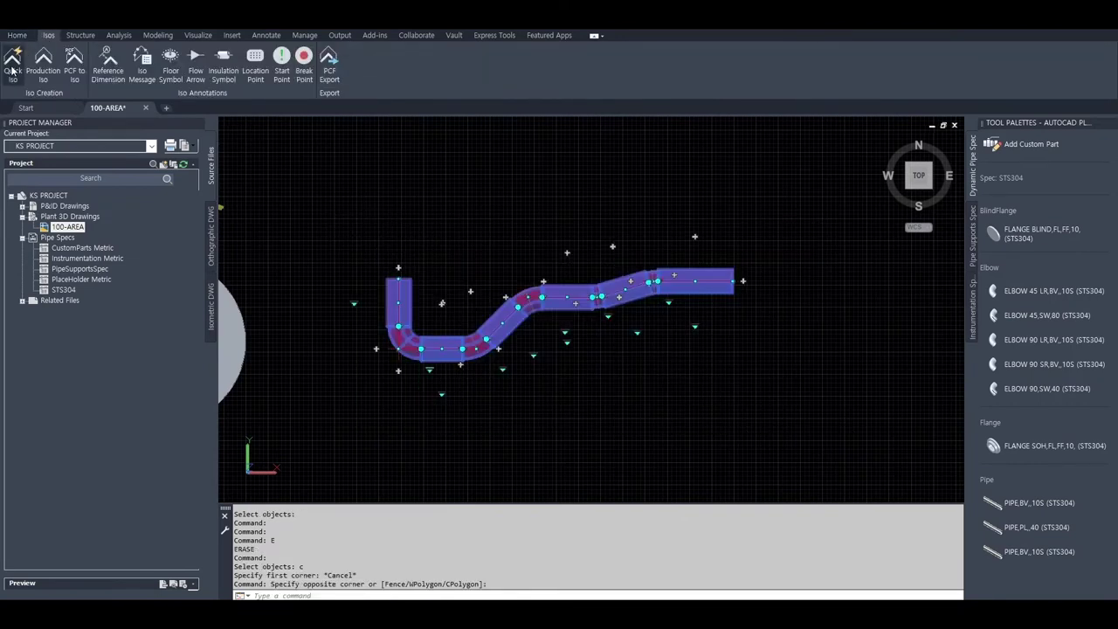
{"action": "left_click", "coordinate": [11, 70]}
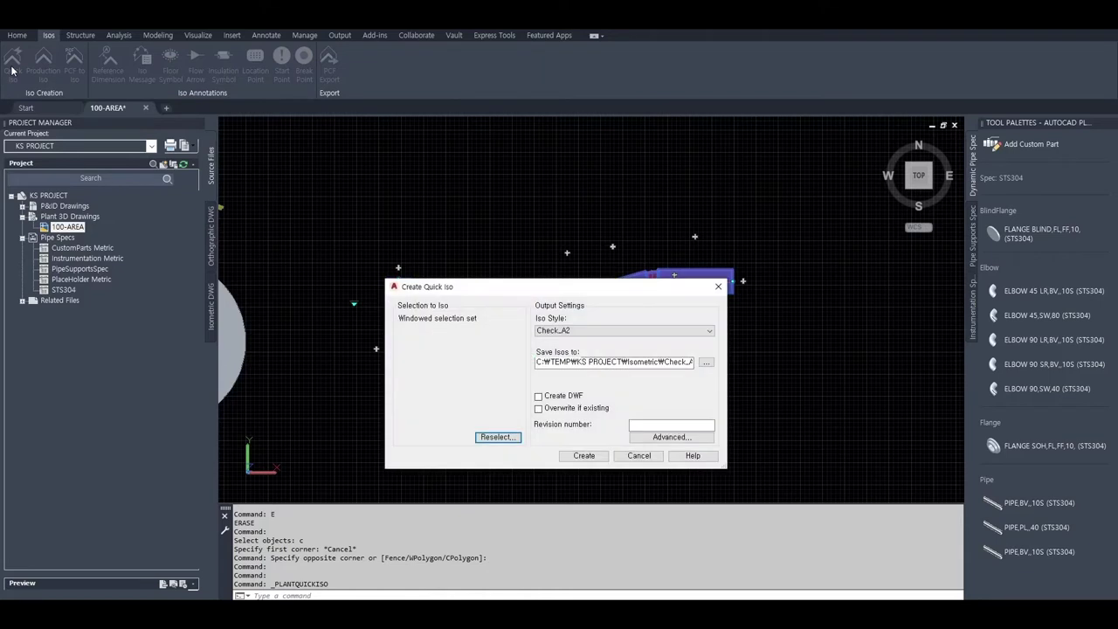
{"action": "left_click", "coordinate": [547, 330]}
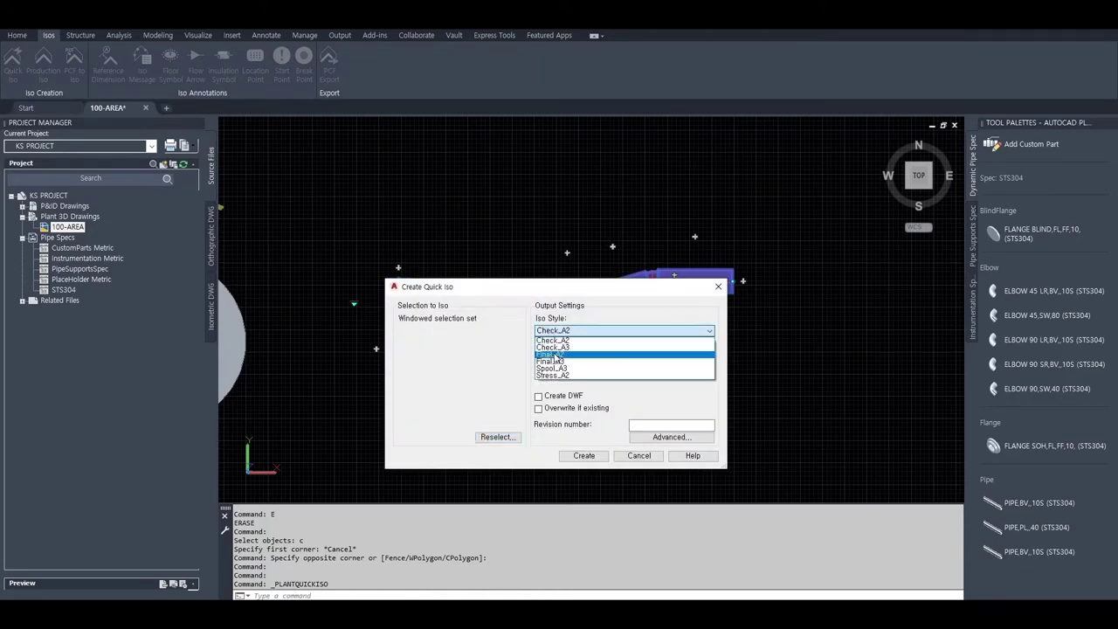
{"action": "left_click", "coordinate": [554, 355]}
{"action": "left_click", "coordinate": [573, 409]}
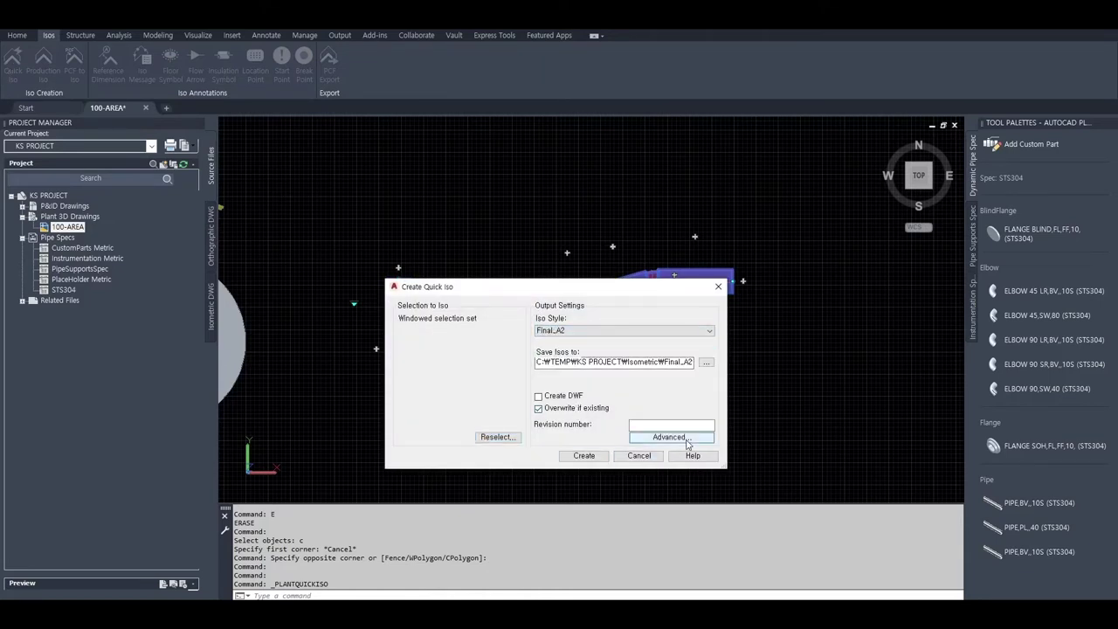
{"action": "left_click", "coordinate": [657, 436]}
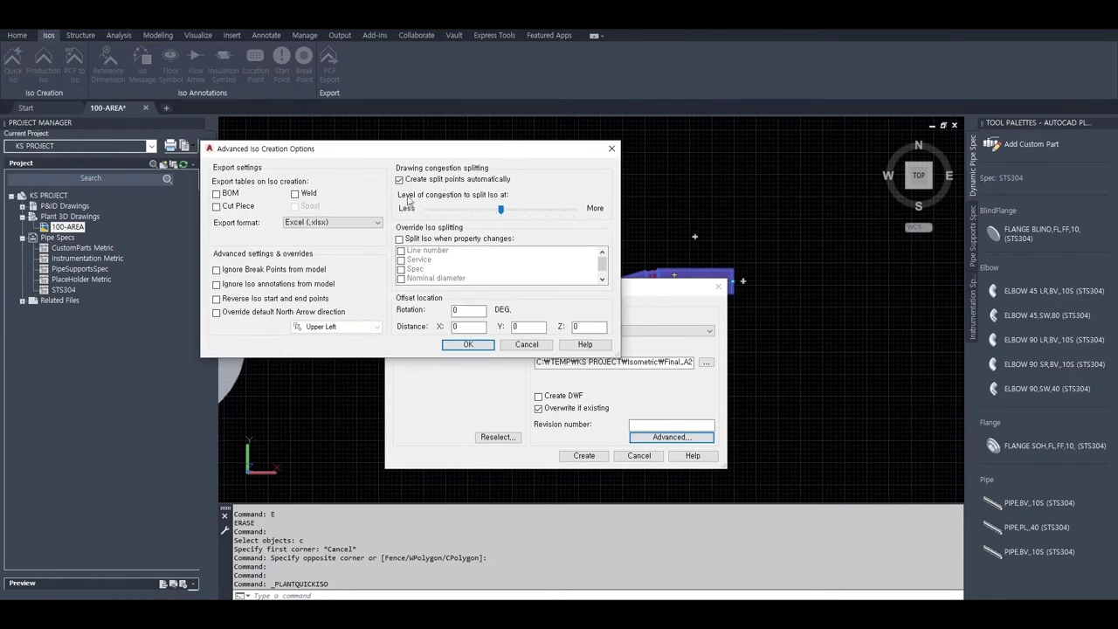
{"action": "left_click", "coordinate": [399, 180]}
{"action": "left_click", "coordinate": [470, 344]}
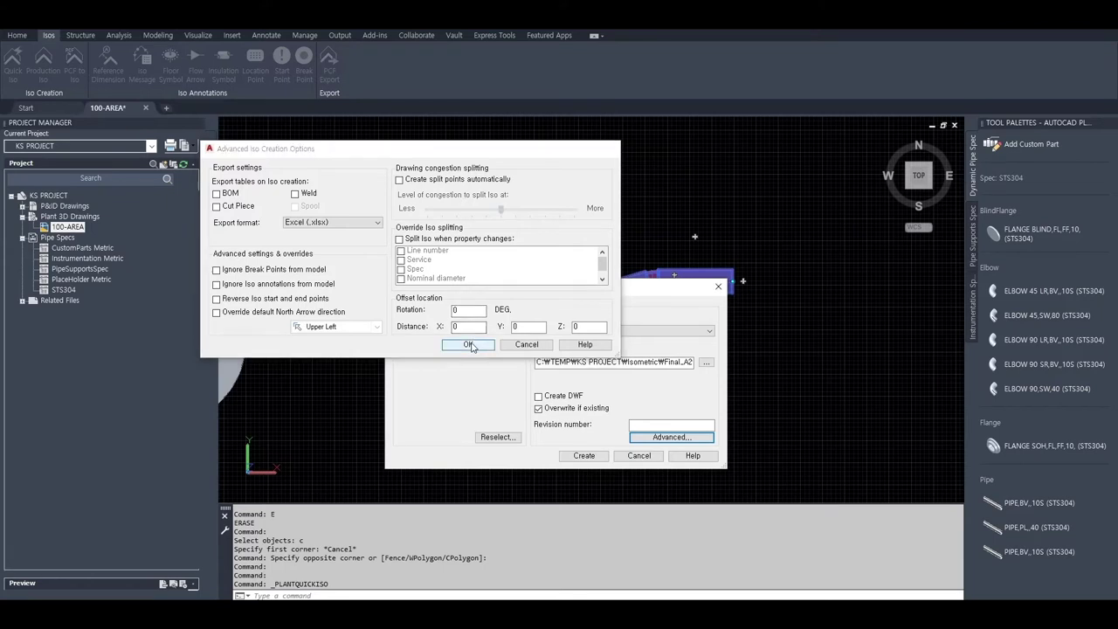
{"action": "left_click", "coordinate": [582, 458]}
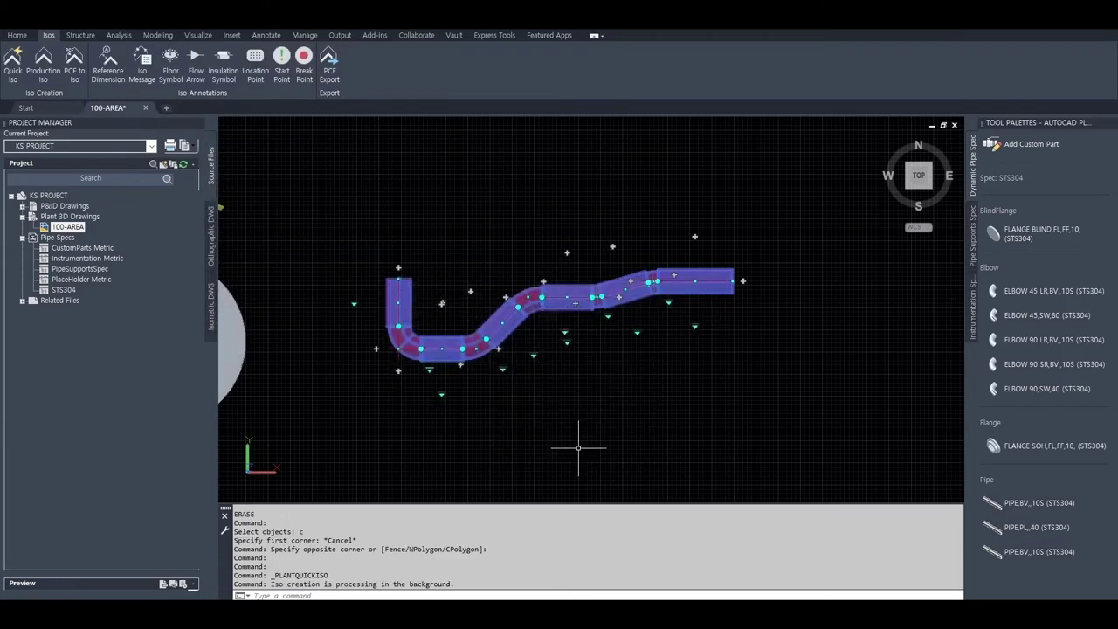
{"action": "mouse_move", "coordinate": [590, 371]}
{"action": "middle_mouse_down"}
{"action": "mouse_move", "coordinate": [580, 296]}
{"action": "mouse_move", "coordinate": [479, 377]}
{"action": "mouse_move", "coordinate": [491, 330]}
{"action": "mouse_move", "coordinate": [521, 287]}
{"action": "mouse_move", "coordinate": [565, 347]}
{"action": "middle_mouse_up"}
{"action": "key", "text": "Escape"}
{"action": "scroll", "coordinate": [522, 287], "scroll_direction": "up", "scroll_amount": 3}
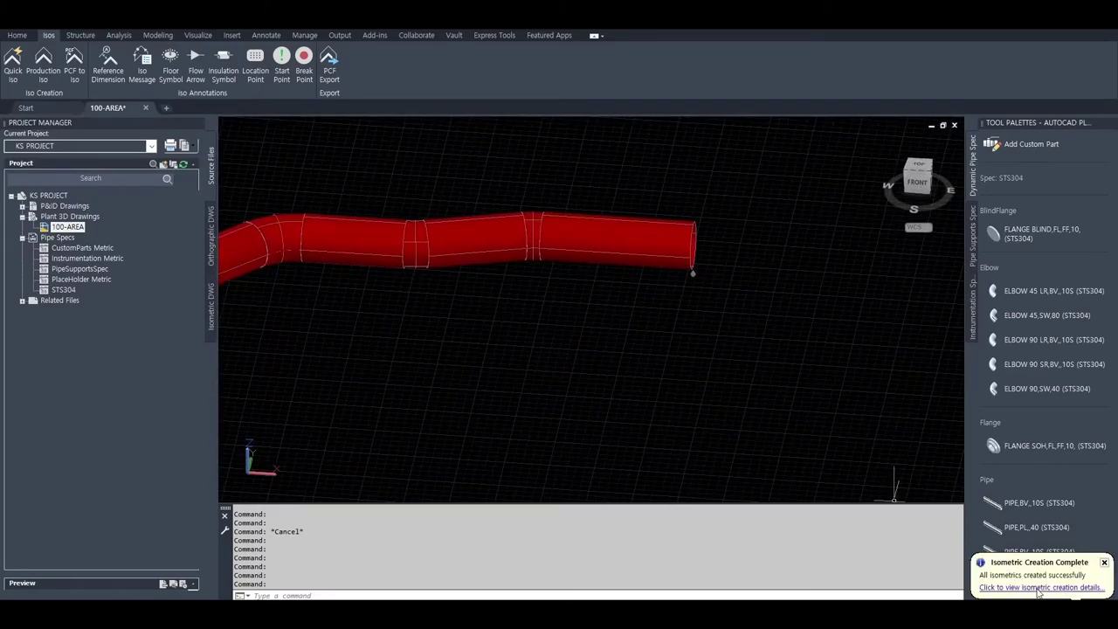
{"action": "left_click", "coordinate": [1038, 587]}
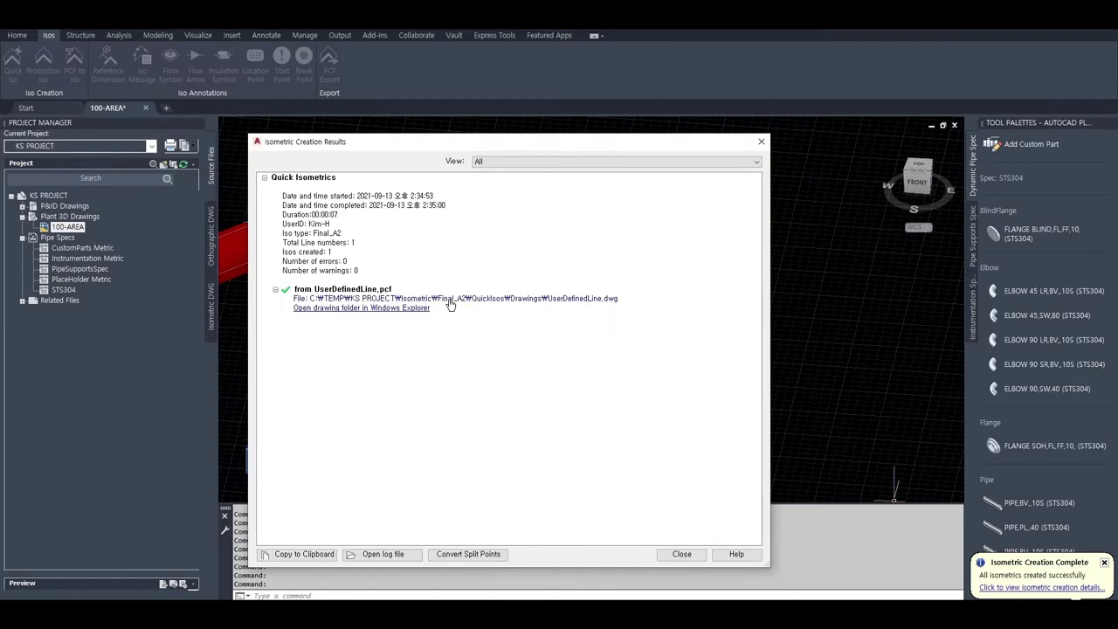
{"action": "left_click", "coordinate": [450, 303]}
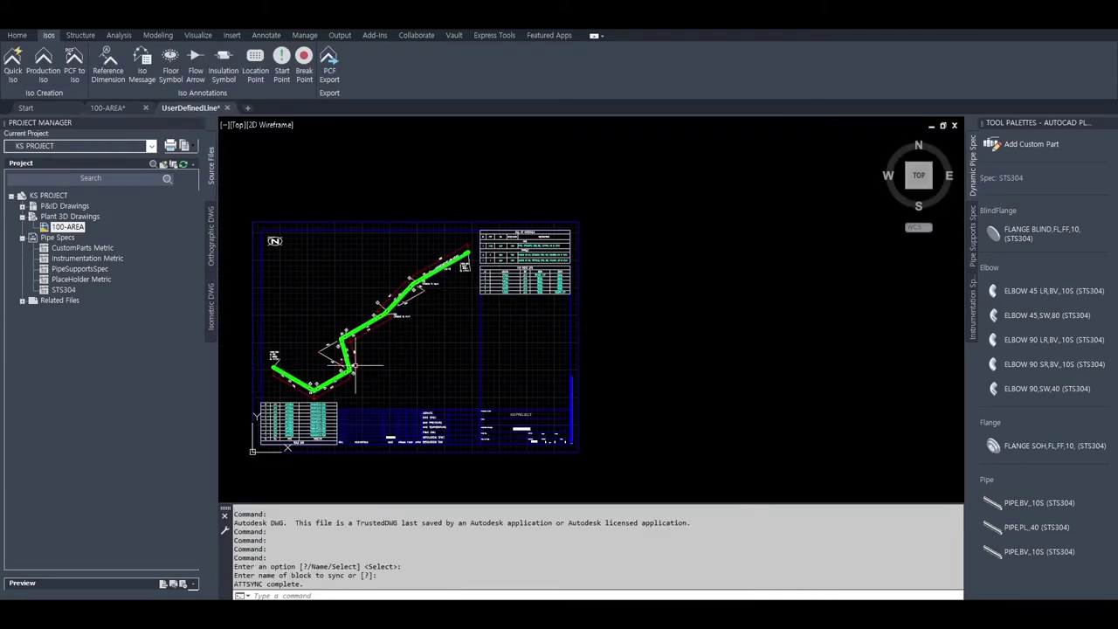
{"action": "scroll", "coordinate": [629, 337], "scroll_direction": "up", "scroll_amount": 3}
{"action": "scroll", "coordinate": [630, 337], "scroll_direction": "up", "scroll_amount": 3}
{"action": "scroll", "coordinate": [599, 362], "scroll_direction": "up", "scroll_amount": 5}
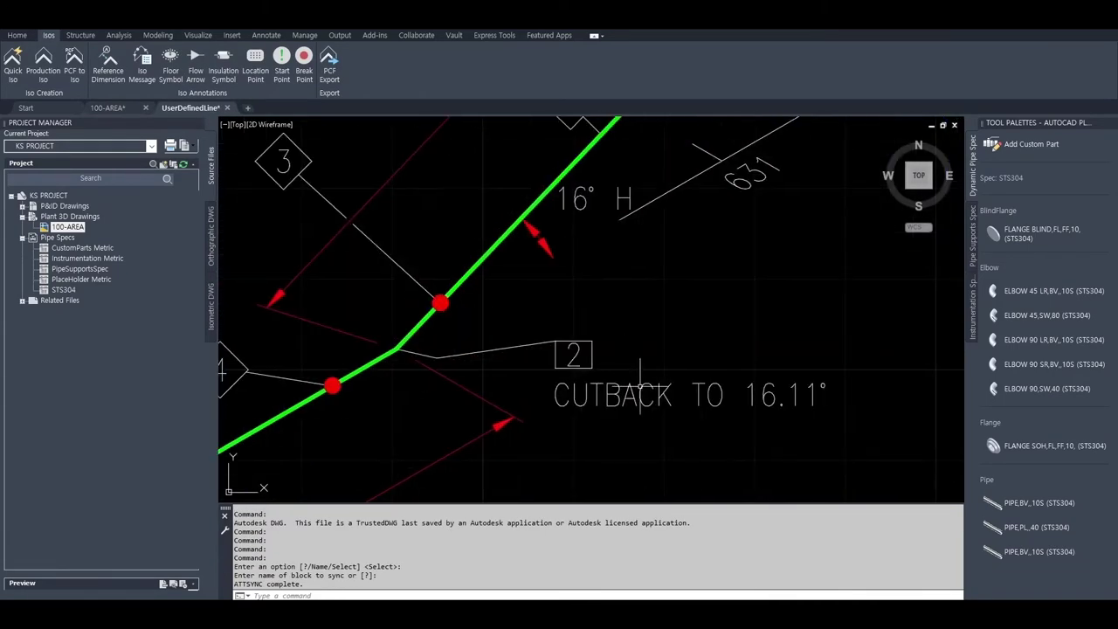
{"action": "scroll", "coordinate": [589, 401], "scroll_direction": "down", "scroll_amount": 5}
{"action": "middle_click_drag", "start_coordinate": [768, 225], "coordinate": [606, 341]}
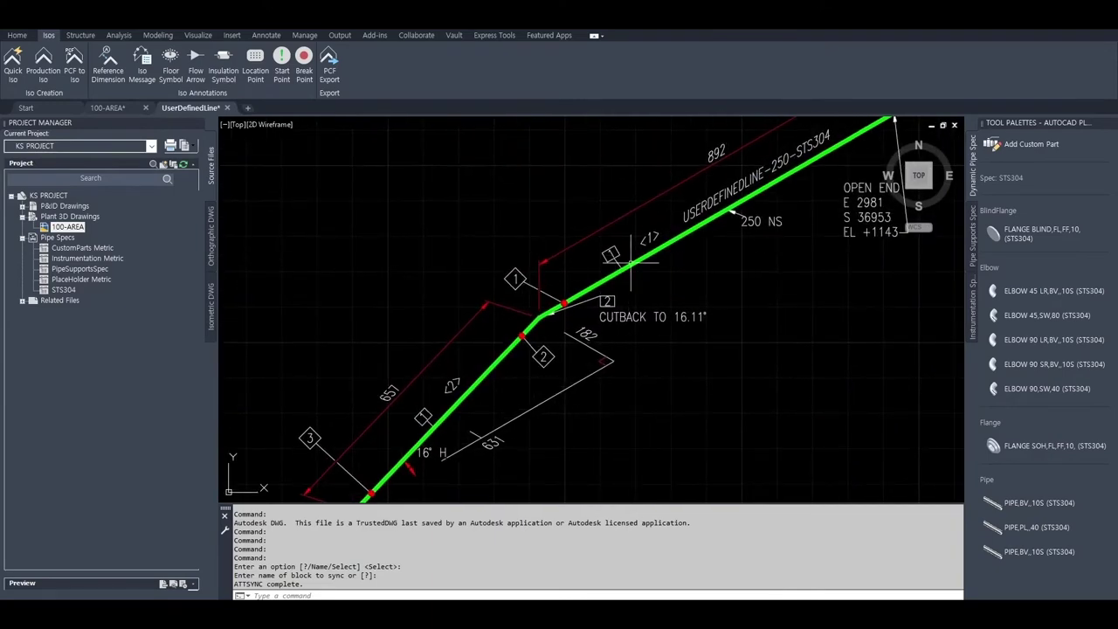
{"action": "scroll", "coordinate": [583, 349], "scroll_direction": "down", "scroll_amount": 3}
{"action": "scroll", "coordinate": [568, 306], "scroll_direction": "up", "scroll_amount": 1}
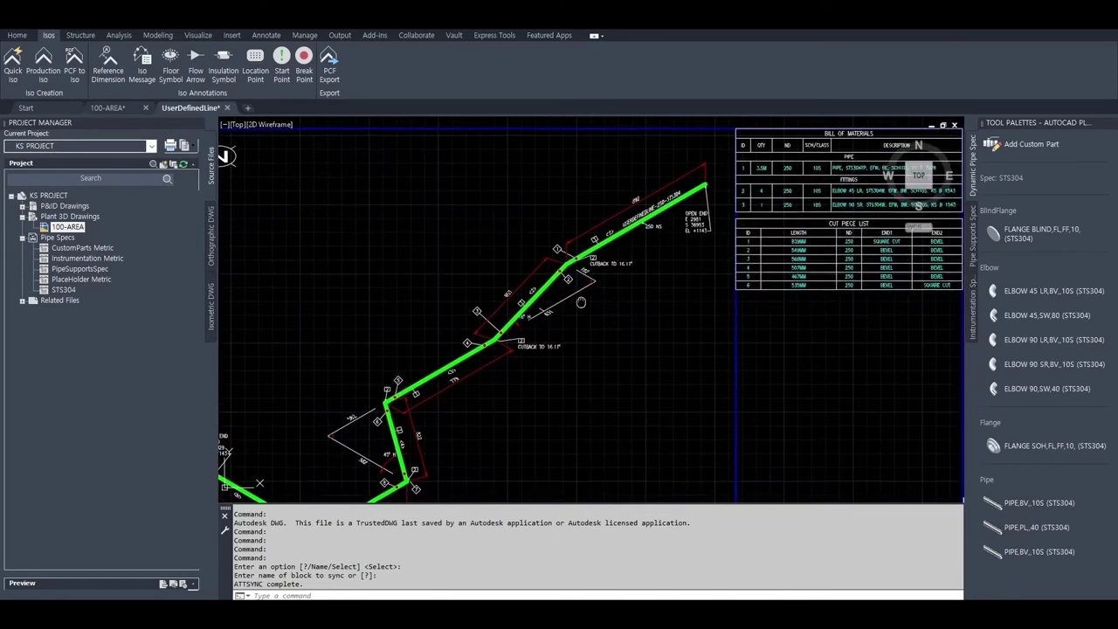
{"action": "scroll", "coordinate": [559, 279], "scroll_direction": "up", "scroll_amount": 1}
{"action": "scroll", "coordinate": [551, 264], "scroll_direction": "up", "scroll_amount": 1}
{"action": "middle_click_drag", "start_coordinate": [551, 263], "coordinate": [584, 263]}
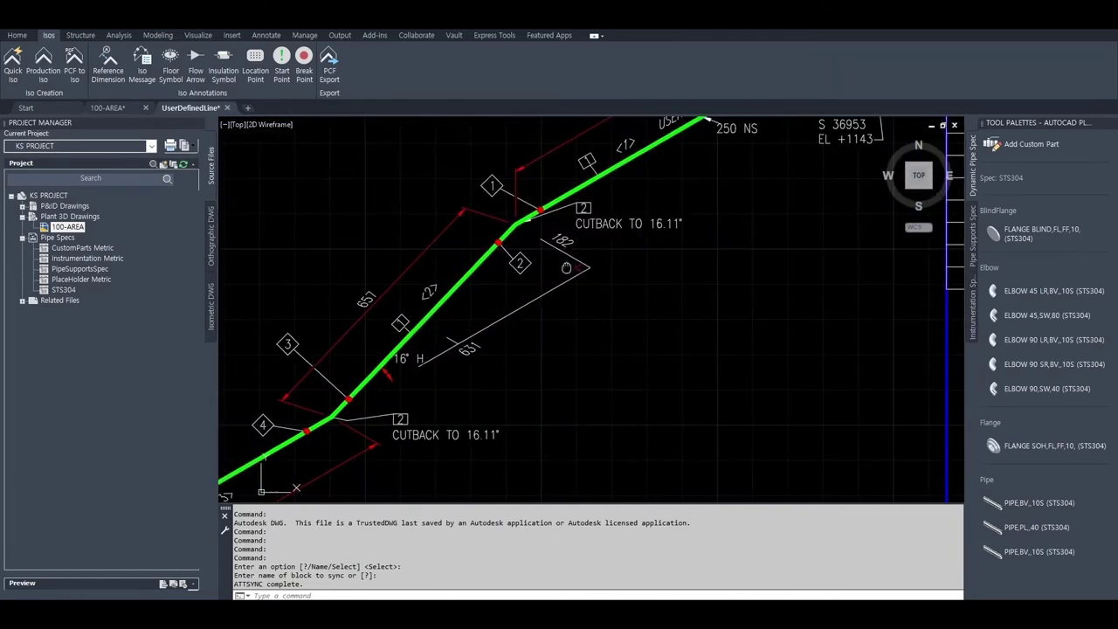
{"action": "left_click", "coordinate": [226, 107]}
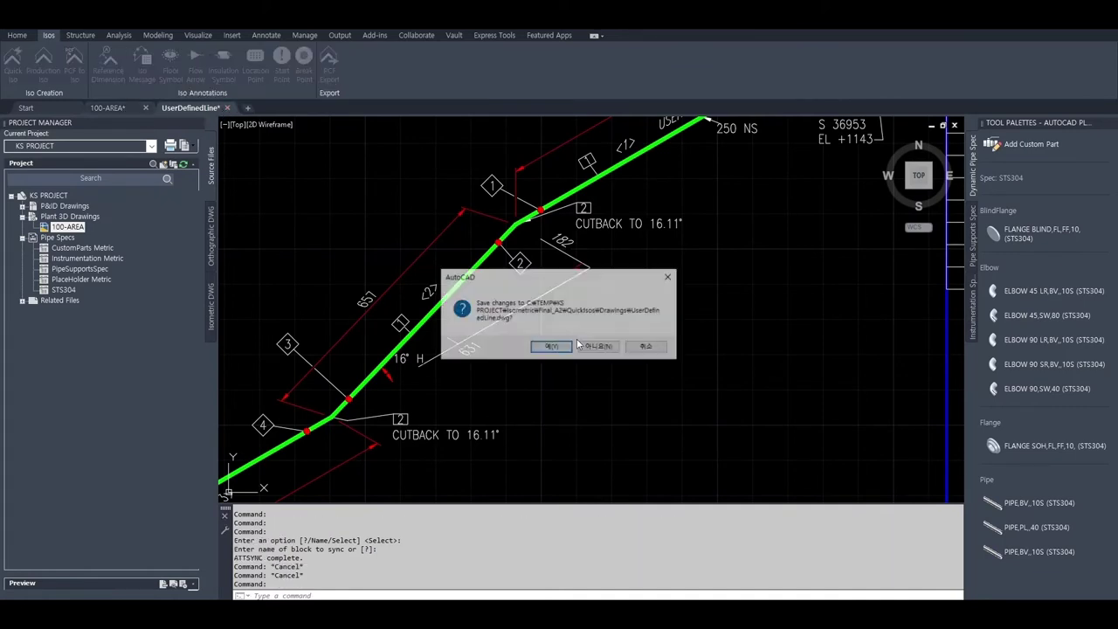
{"action": "left_click", "coordinate": [596, 346]}
- Pan the model, then select and deselect the straight pipe beside the elbow
{"action": "scroll", "coordinate": [524, 336], "scroll_direction": "down", "scroll_amount": 3}
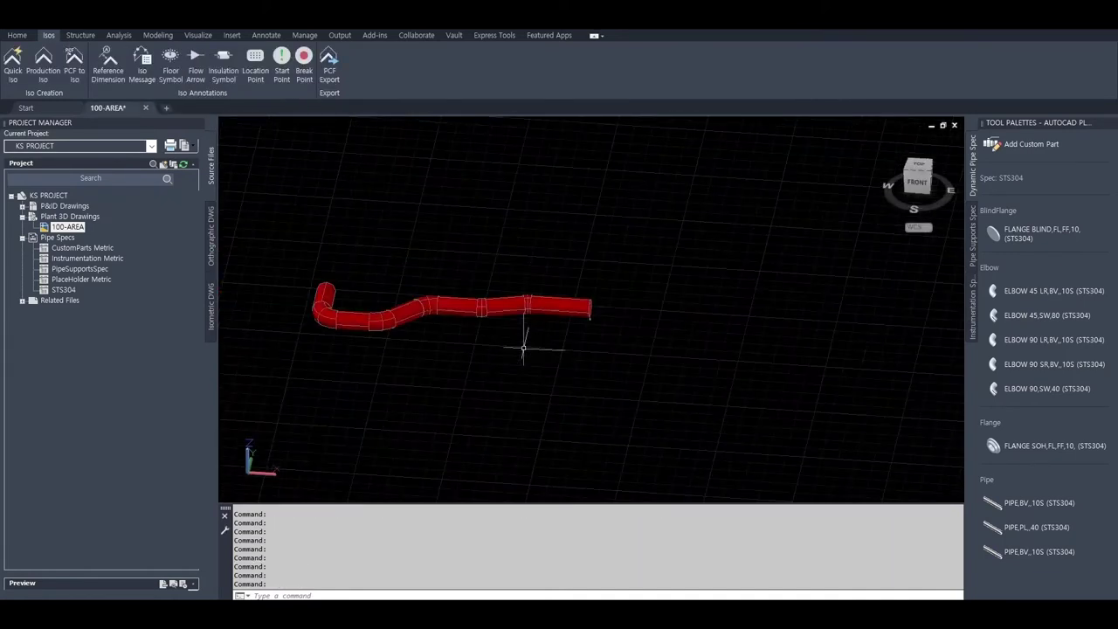
{"action": "middle_click_drag", "start_coordinate": [524, 337], "coordinate": [761, 387]}
{"action": "scroll", "coordinate": [562, 316], "scroll_direction": "up", "scroll_amount": 5}
{"action": "scroll", "coordinate": [562, 315], "scroll_direction": "down", "scroll_amount": 3}
{"action": "left_click", "coordinate": [585, 307]}
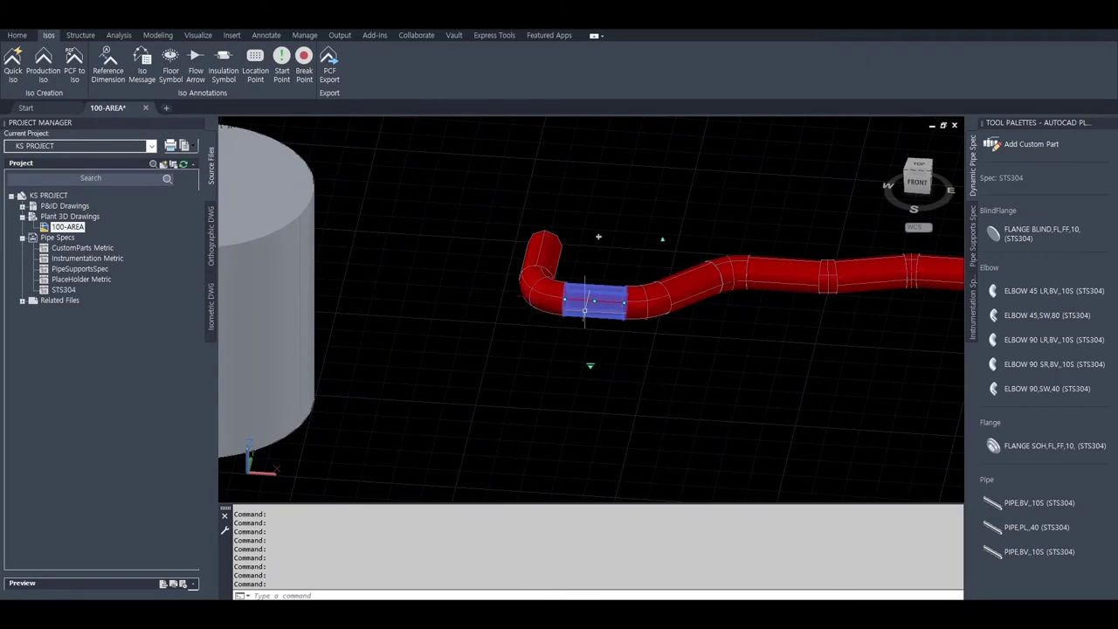
{"action": "key", "text": "Escape"}
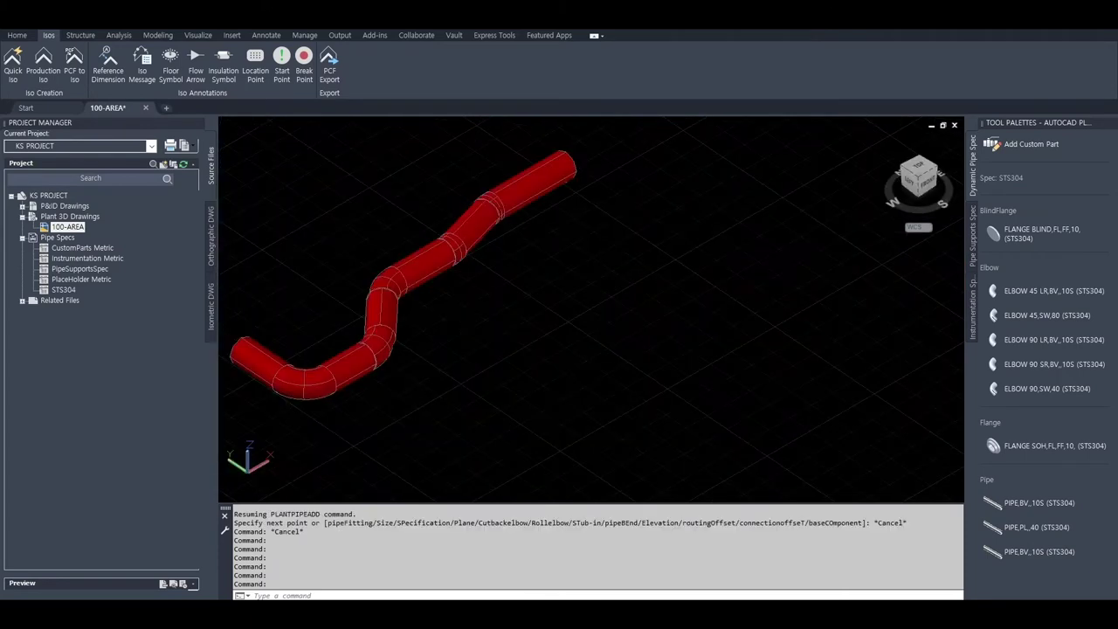
- Choose 100 in the Home tab's pipe-size list and launch Route Pipe
{"action": "left_click", "coordinate": [16, 36]}
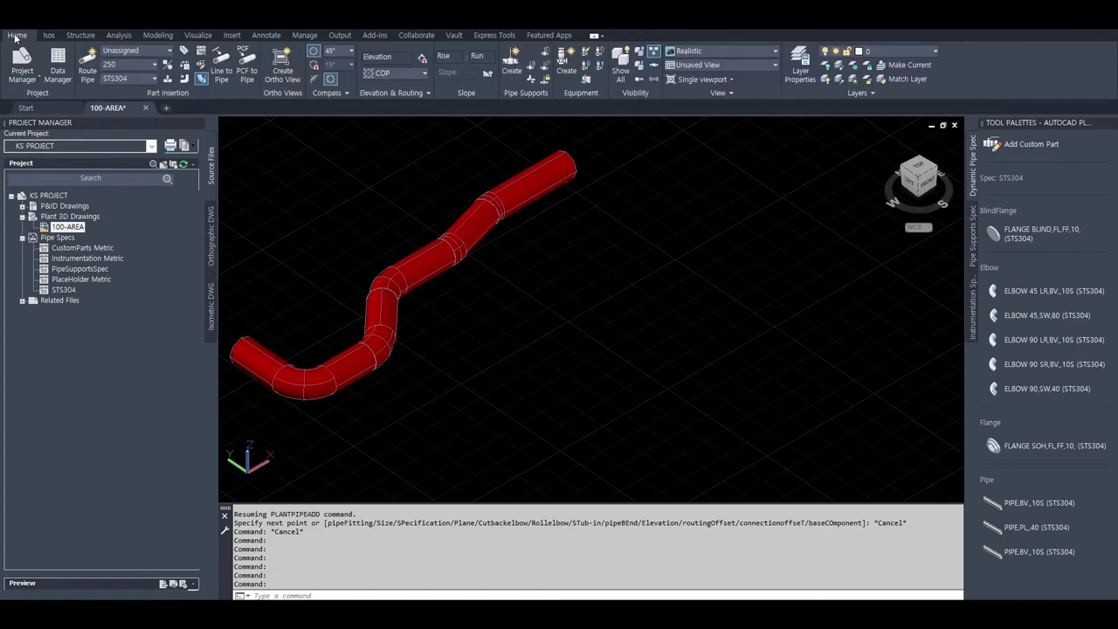
{"action": "left_click", "coordinate": [144, 69]}
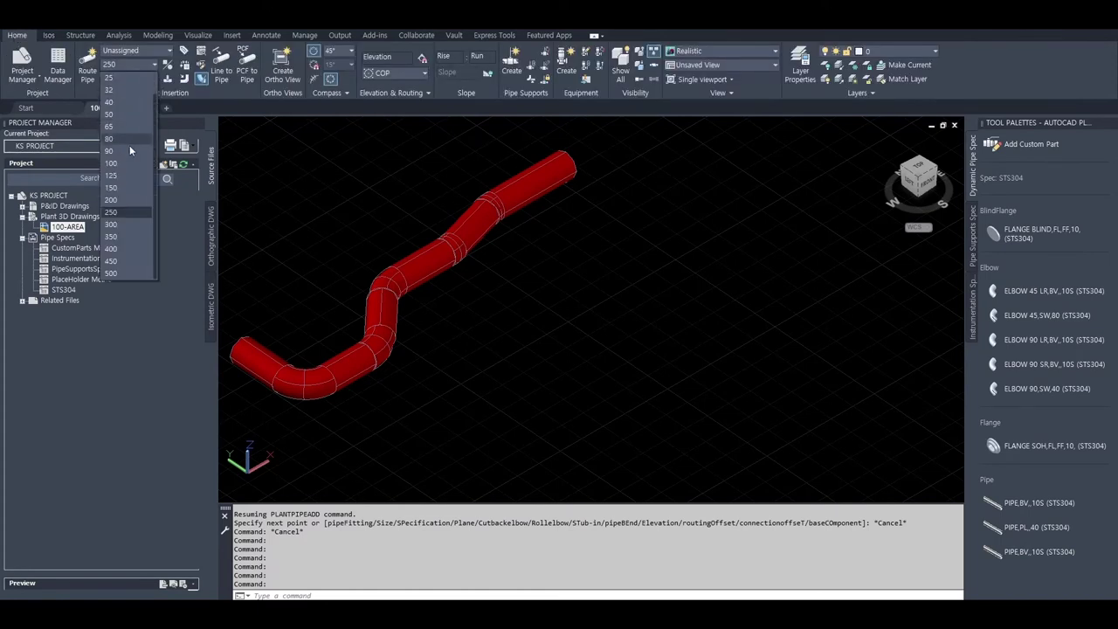
{"action": "left_click", "coordinate": [124, 167]}
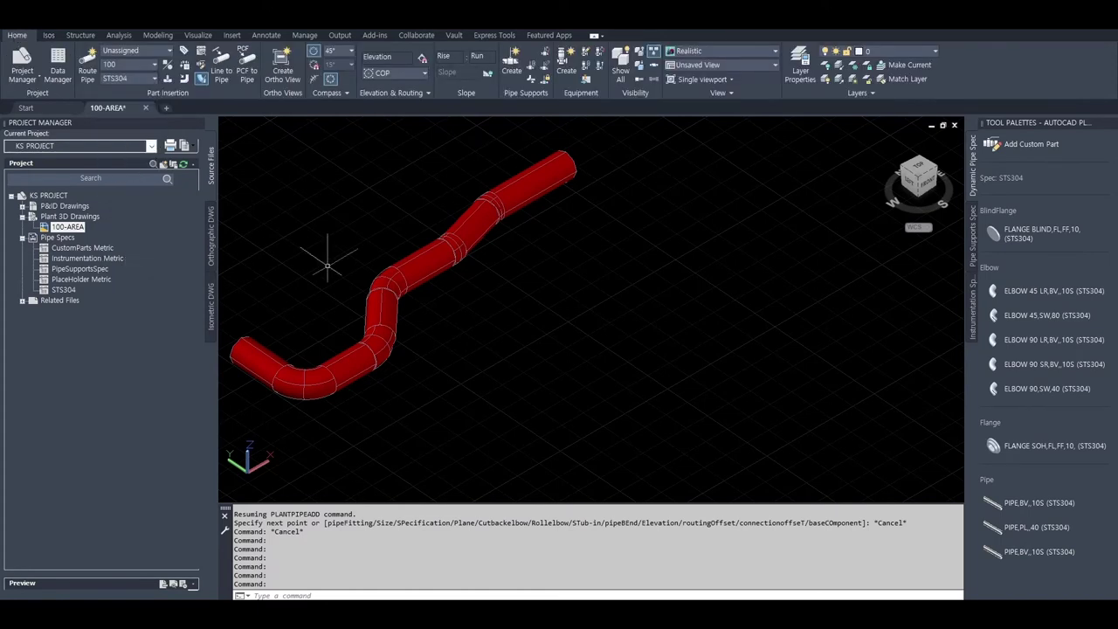
{"action": "left_click", "coordinate": [88, 69]}
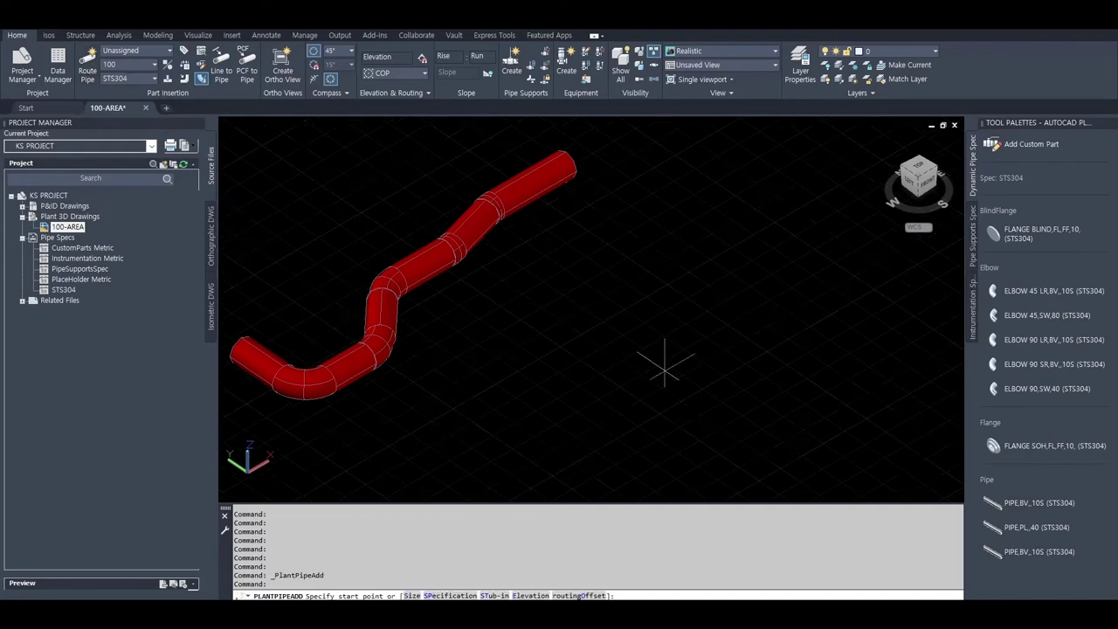
- Turn on stub-in and start the branch at the nearest point on the red pipe
{"action": "left_click", "coordinate": [492, 595]}
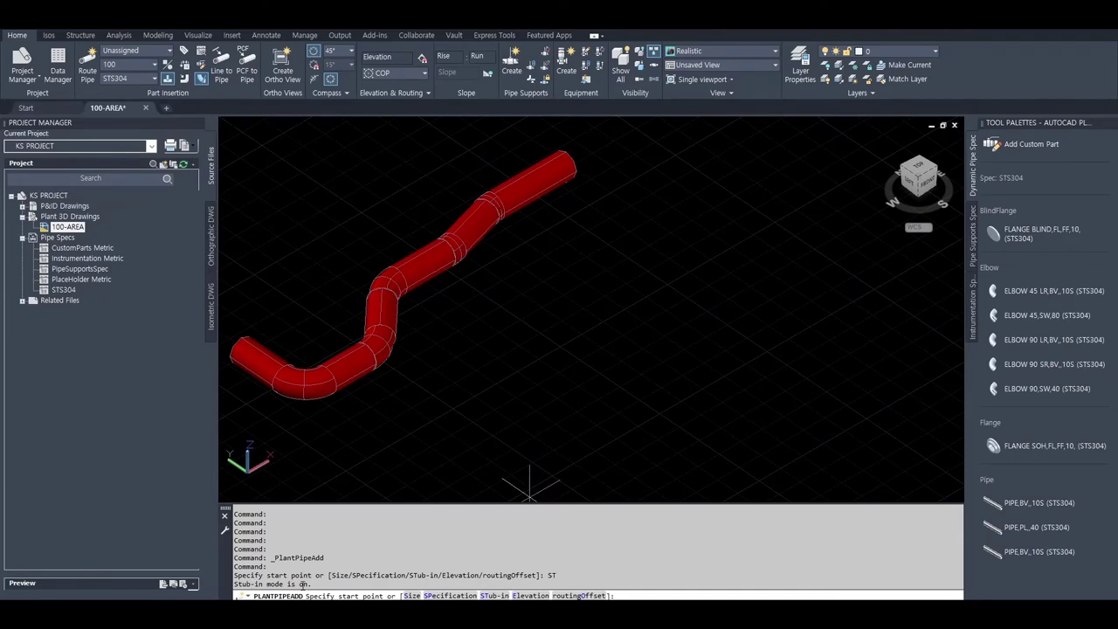
{"action": "scroll", "coordinate": [449, 294], "scroll_direction": "up", "scroll_amount": 2}
{"action": "scroll", "coordinate": [435, 278], "scroll_direction": "up", "scroll_amount": 1}
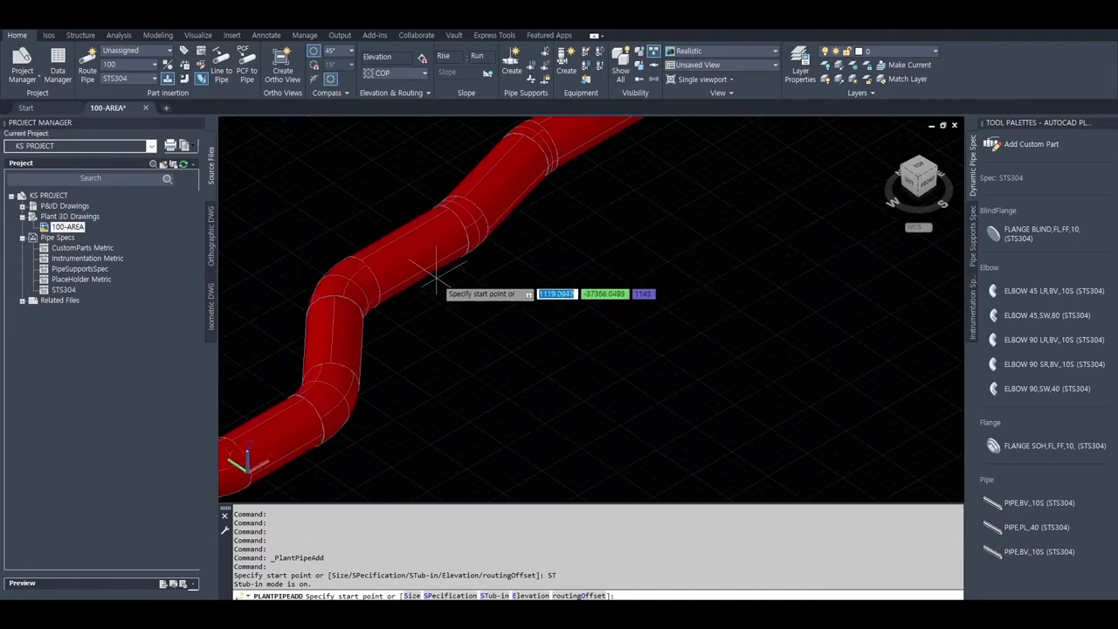
{"action": "scroll", "coordinate": [437, 278], "scroll_direction": "up", "scroll_amount": 1}
{"action": "type", "text": "ea"}
{"action": "key", "text": "Return"}
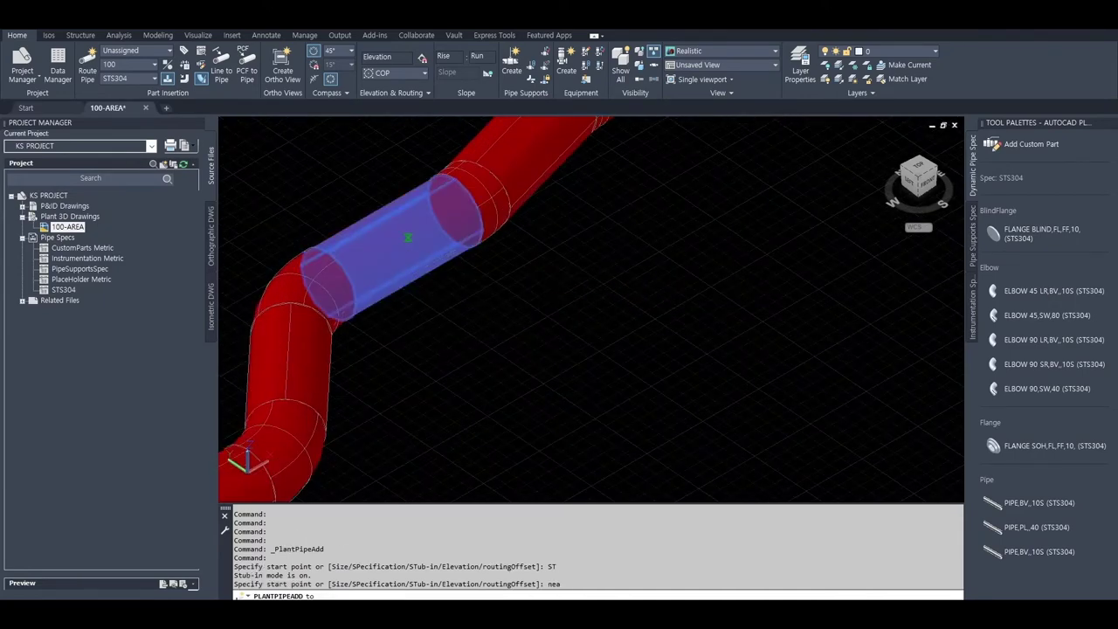
{"action": "left_click", "coordinate": [432, 263]}
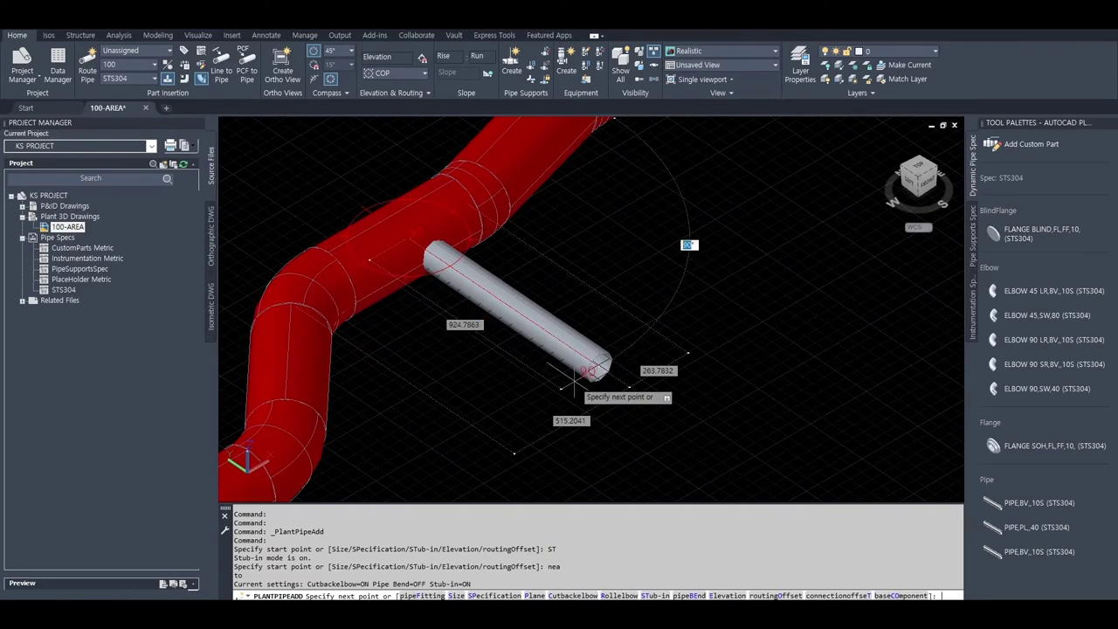
- Place the 300-long branch segment and end the routing command
{"action": "key", "text": "Tab"}
{"action": "scroll", "coordinate": [576, 375], "scroll_direction": "down", "scroll_amount": 1}
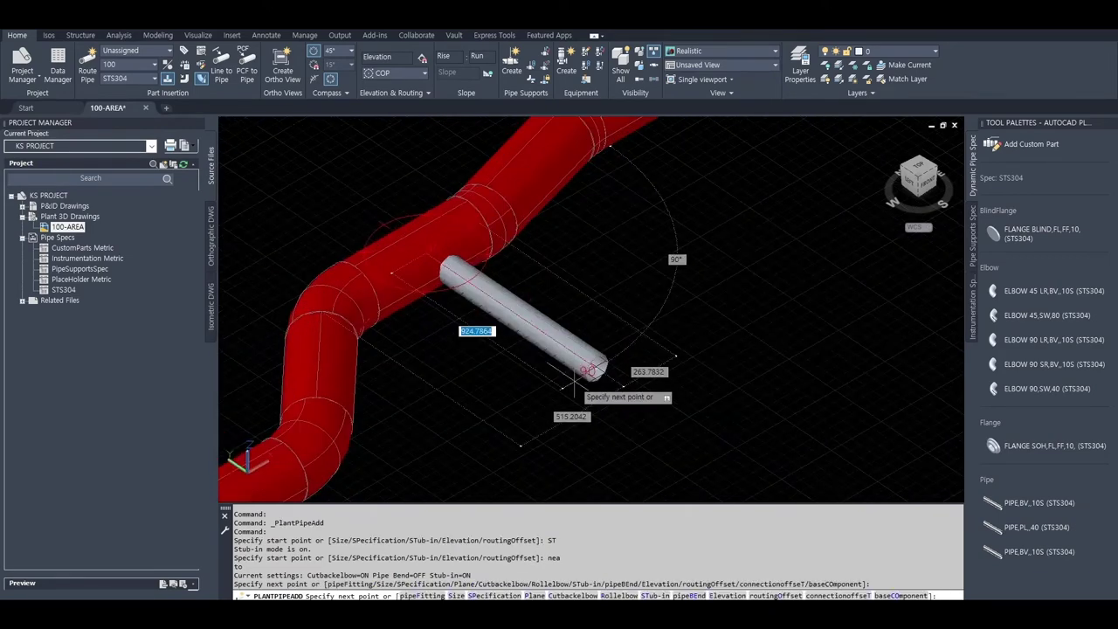
{"action": "key", "text": "Tab"}
{"action": "key", "text": "Tab"}
{"action": "type", "text": "300"}
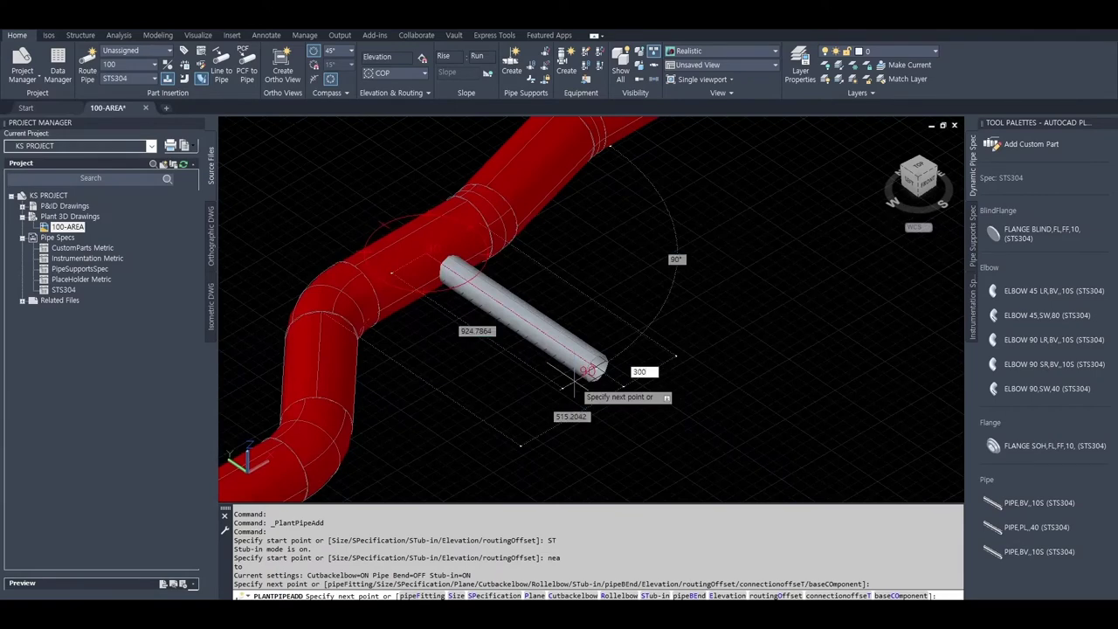
{"action": "key", "text": "Return"}
{"action": "scroll", "coordinate": [572, 376], "scroll_direction": "down", "scroll_amount": 2}
{"action": "scroll", "coordinate": [602, 380], "scroll_direction": "up", "scroll_amount": 1}
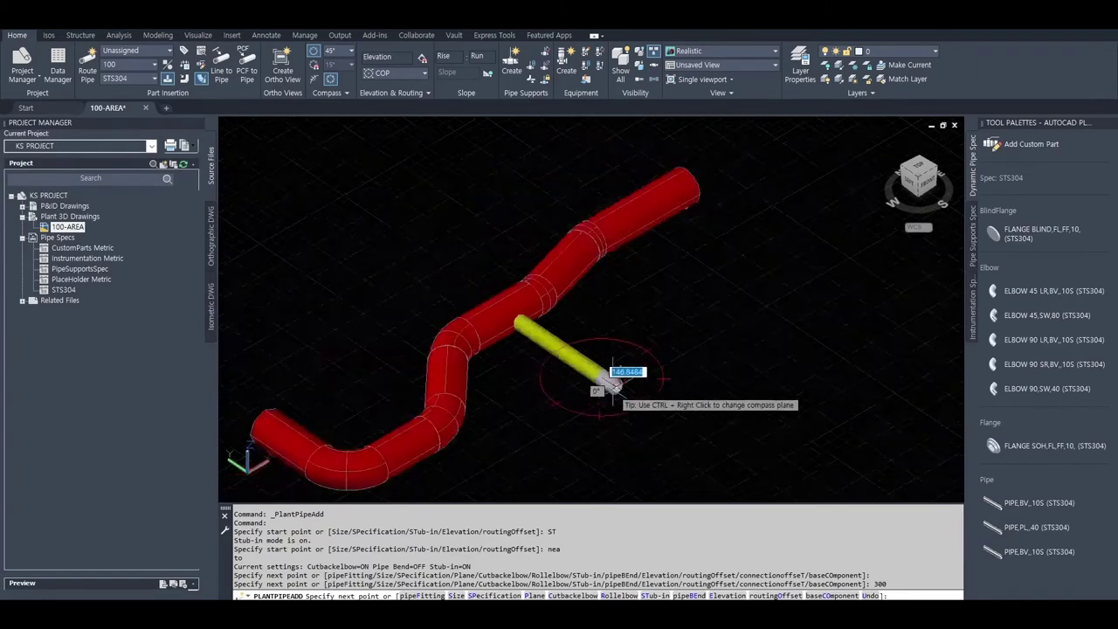
{"action": "scroll", "coordinate": [616, 382], "scroll_direction": "up", "scroll_amount": 3}
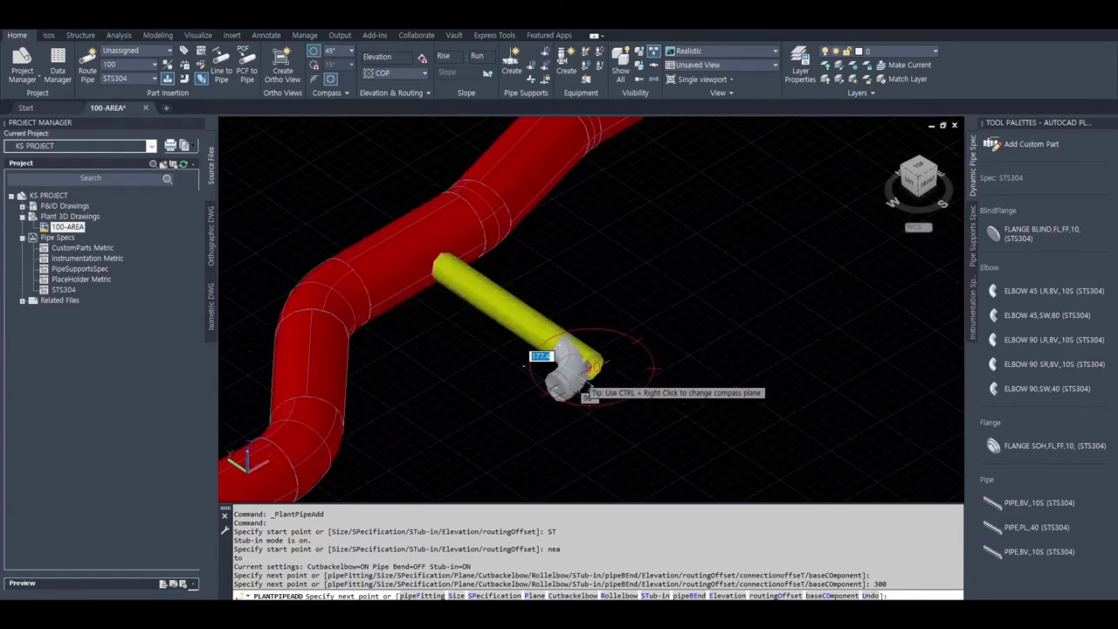
{"action": "key", "text": "Return"}
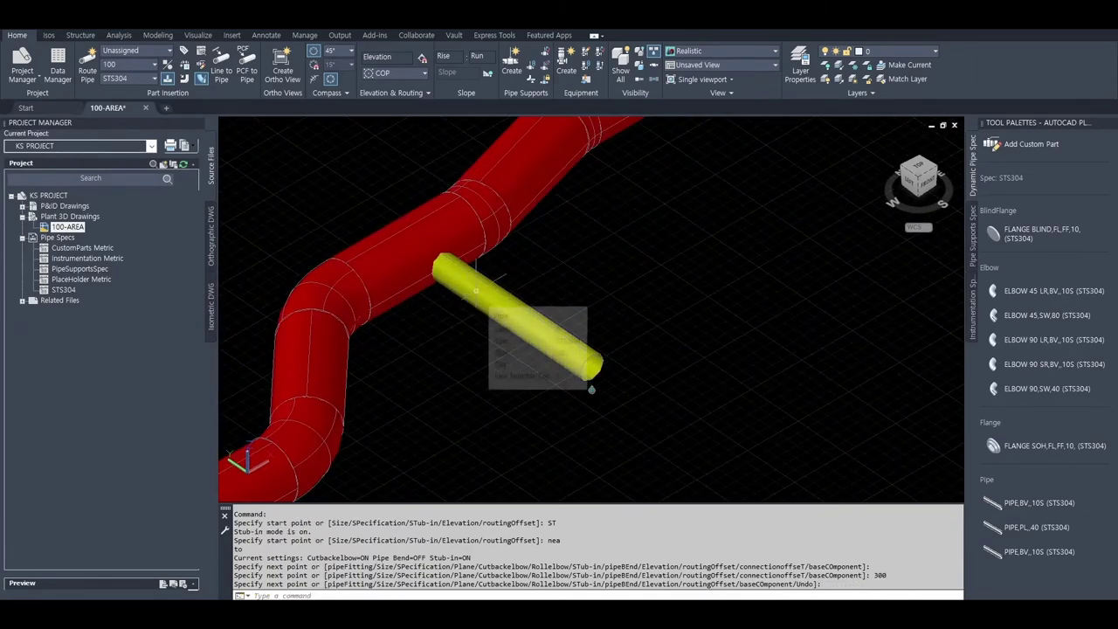
- Switch to a top plan view with PLAN and zoom to frame the pipes
{"action": "type", "text": "PLAN"}
{"action": "key", "text": "Return"}
{"action": "key", "text": "Return"}
{"action": "scroll", "coordinate": [746, 472], "scroll_direction": "up", "scroll_amount": 3}
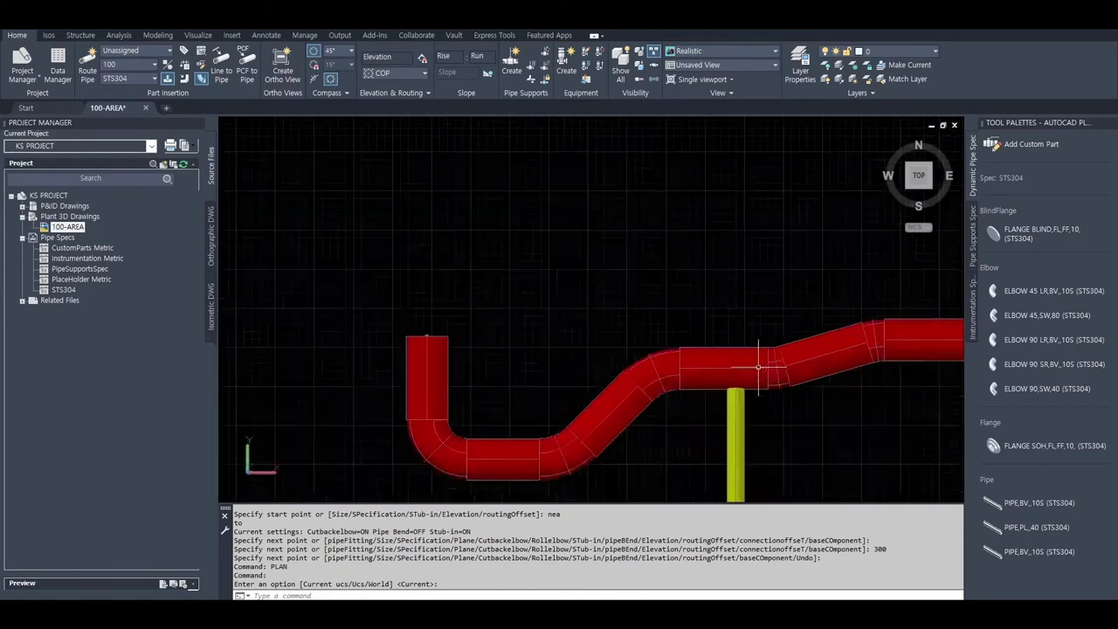
{"action": "scroll", "coordinate": [733, 376], "scroll_direction": "up", "scroll_amount": 2}
{"action": "scroll", "coordinate": [584, 293], "scroll_direction": "up", "scroll_amount": 1}
{"action": "scroll", "coordinate": [566, 306], "scroll_direction": "down", "scroll_amount": 1}
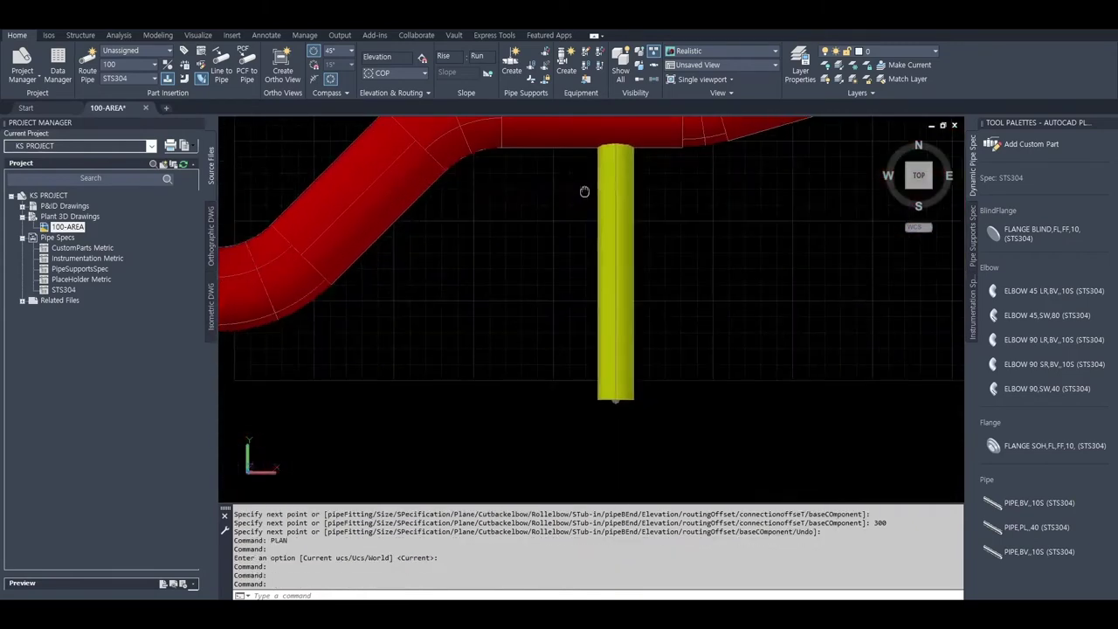
{"action": "scroll", "coordinate": [584, 190], "scroll_direction": "down", "scroll_amount": 1}
{"action": "scroll", "coordinate": [579, 232], "scroll_direction": "down", "scroll_amount": 2}
{"action": "scroll", "coordinate": [457, 269], "scroll_direction": "up", "scroll_amount": 3}
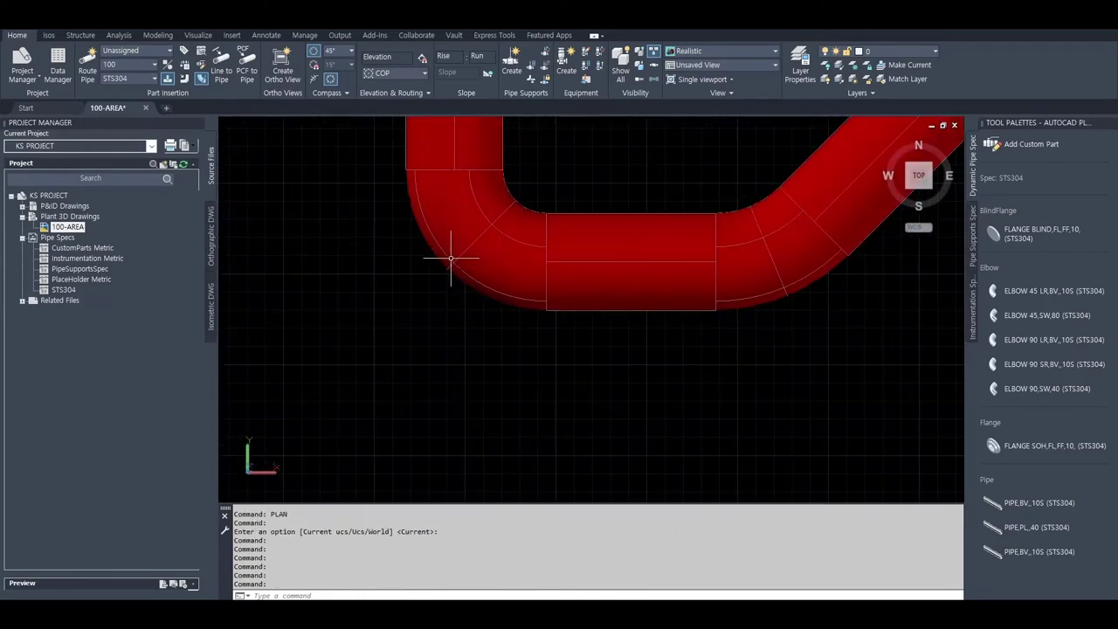
- Route a 100-size pipe from the elbow's node snap straight down to an end point below
{"action": "left_click", "coordinate": [87, 63]}
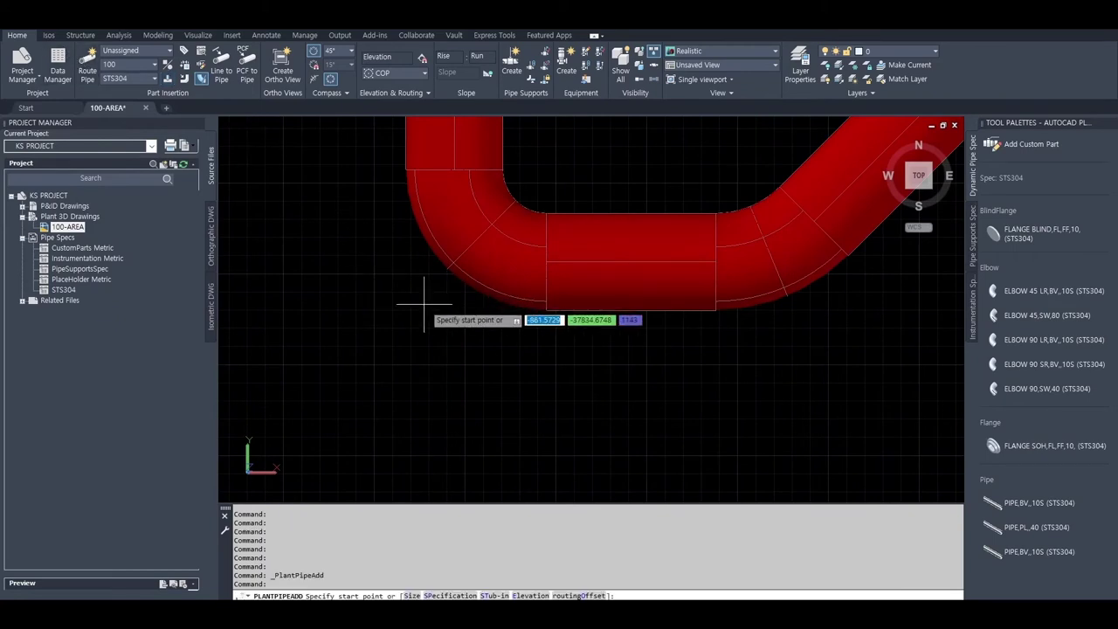
{"action": "type", "text": "od"}
{"action": "key", "text": "Return"}
{"action": "left_click", "coordinate": [454, 258]}
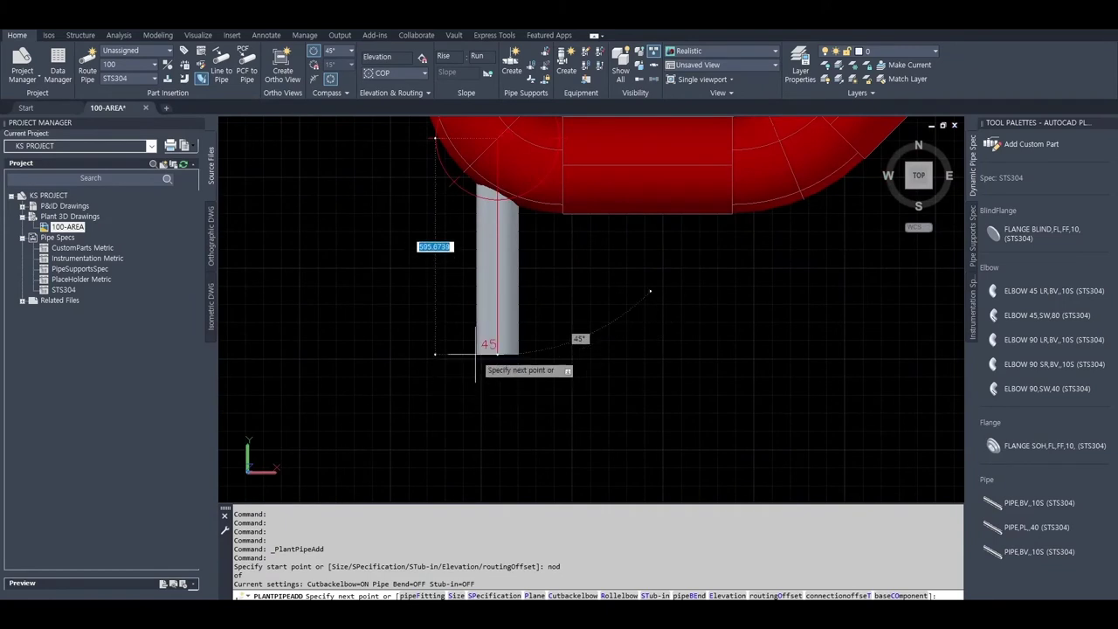
{"action": "mouse_move", "coordinate": [476, 372]}
{"action": "middle_mouse_down"}
{"action": "mouse_move", "coordinate": [473, 499]}
{"action": "mouse_move", "coordinate": [492, 434]}
{"action": "middle_mouse_up"}
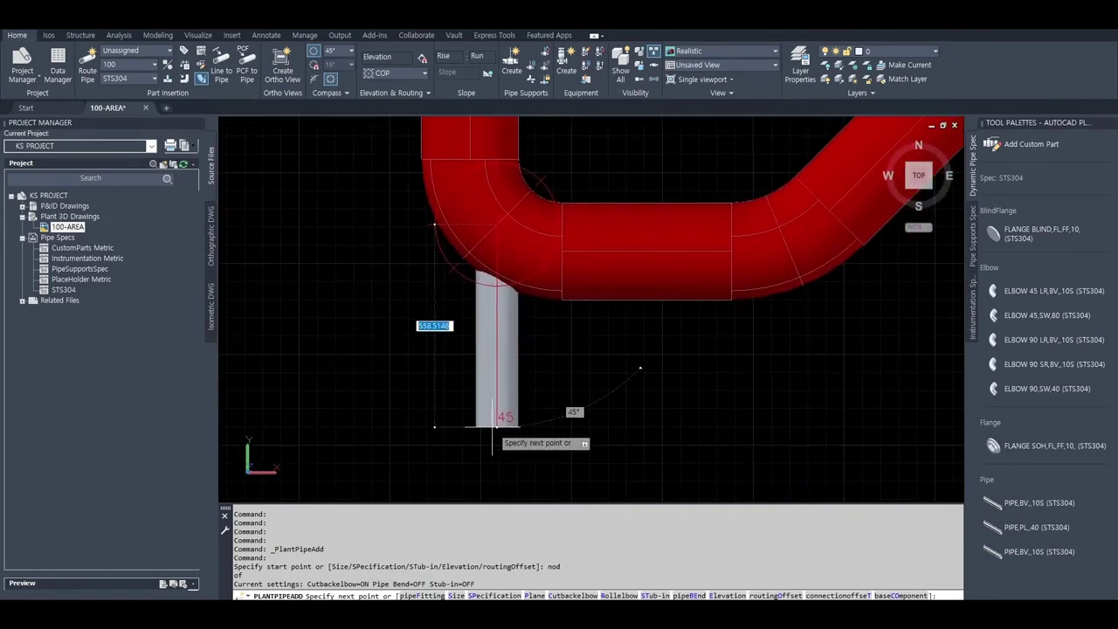
{"action": "left_click", "coordinate": [491, 427]}
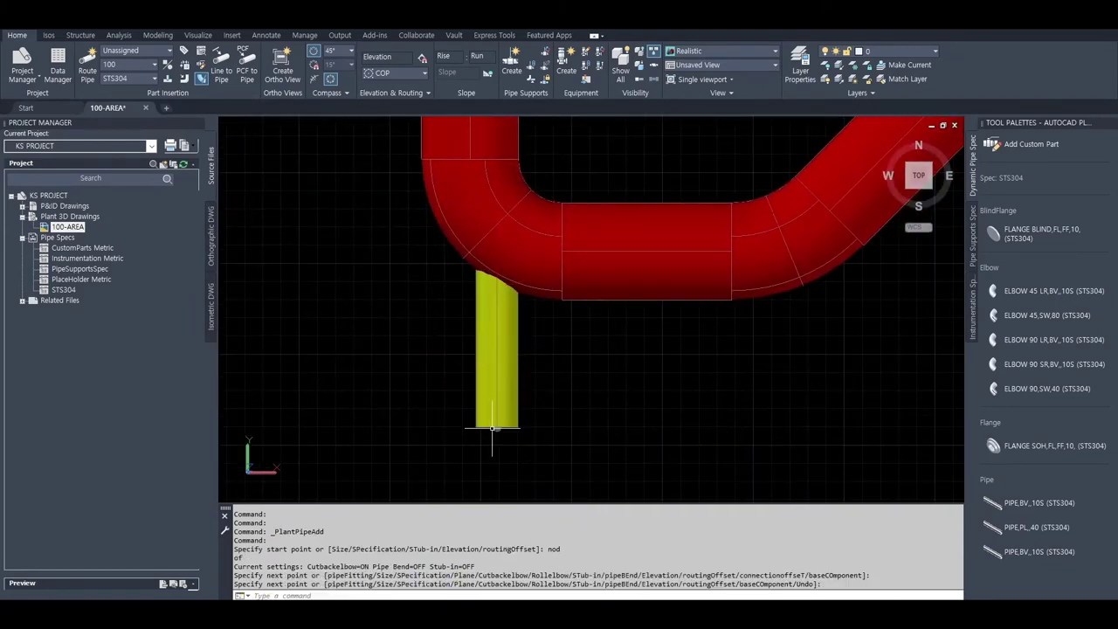
{"action": "key", "text": "Escape"}
{"action": "left_click", "coordinate": [514, 325]}
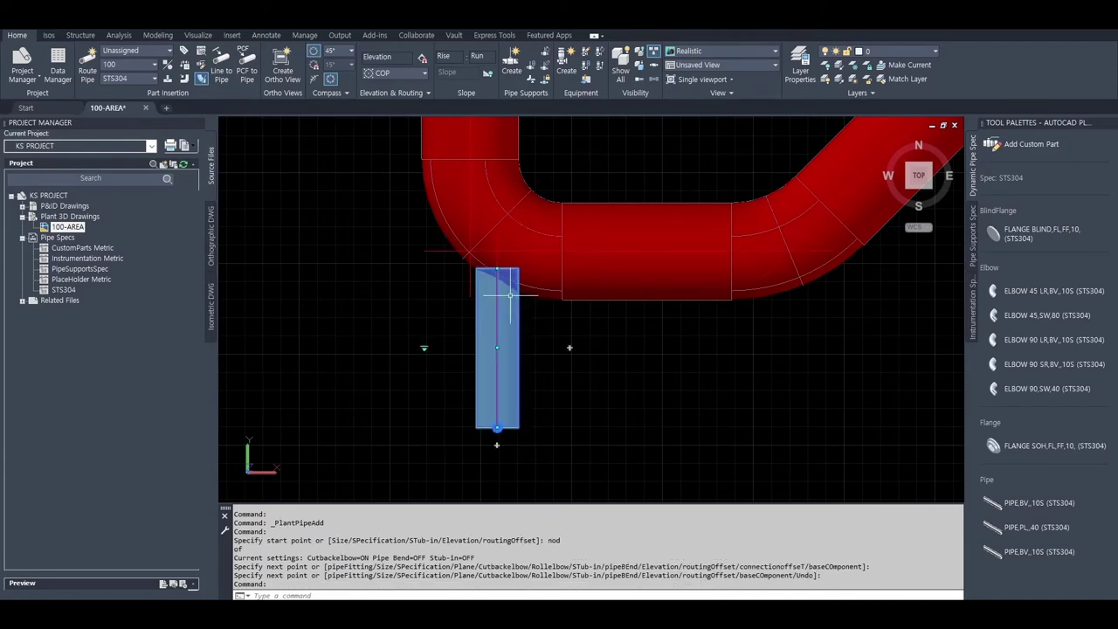
{"action": "mouse_move", "coordinate": [510, 295]}
{"action": "middle_mouse_down", "text": "shift"}
{"action": "mouse_move", "coordinate": [531, 350]}
{"action": "mouse_move", "coordinate": [564, 287]}
{"action": "mouse_move", "coordinate": [549, 369]}
{"action": "mouse_move", "coordinate": [511, 392]}
{"action": "middle_mouse_up", "text": "shift"}
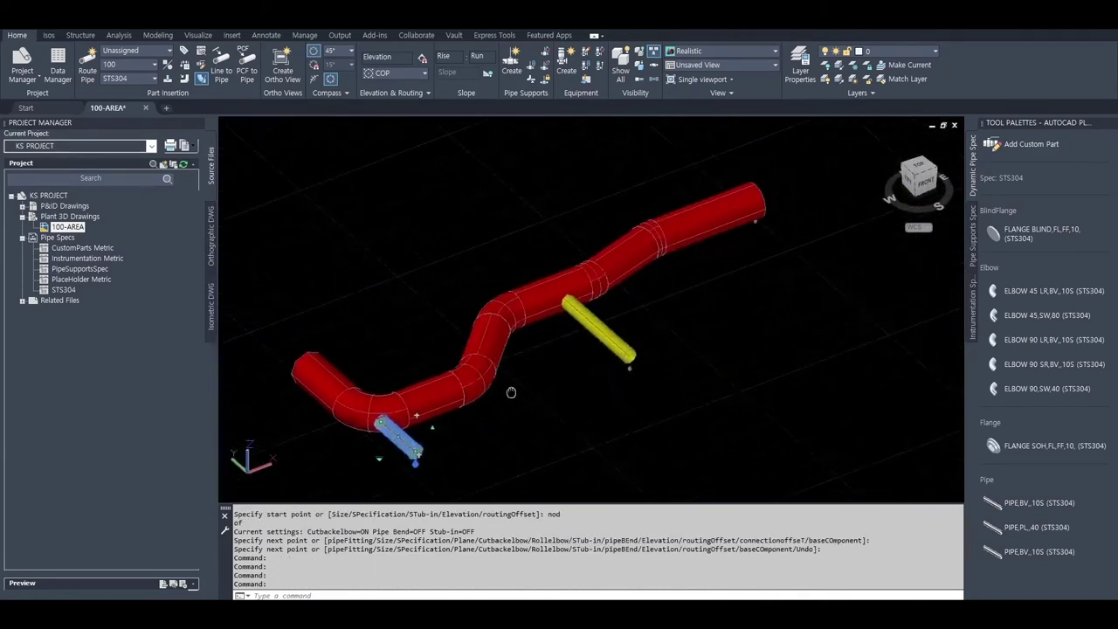
- Cancel the pipe selection and grip edit, then switch to the 2D Wireframe visual style
{"action": "scroll", "coordinate": [511, 392], "scroll_direction": "up", "scroll_amount": 3}
{"action": "key", "text": "Escape"}
{"action": "key", "text": "Escape"}
{"action": "scroll", "coordinate": [559, 315], "scroll_direction": "up", "scroll_amount": 3}
{"action": "scroll", "coordinate": [559, 315], "scroll_direction": "up", "scroll_amount": 3}
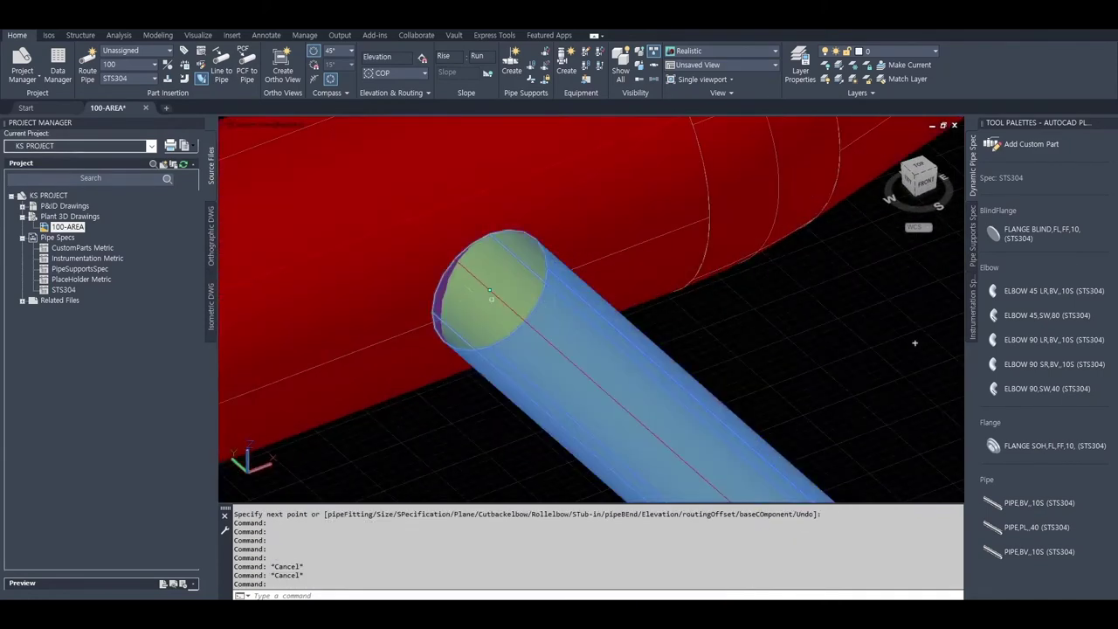
{"action": "left_click", "coordinate": [489, 289]}
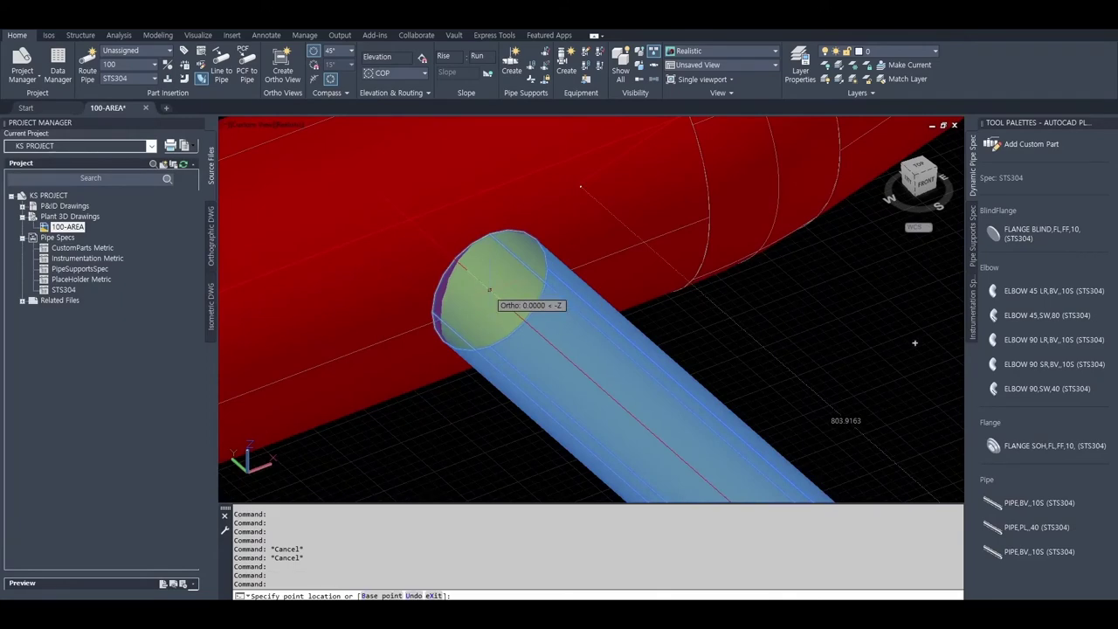
{"action": "key", "text": "Escape"}
{"action": "key", "text": "Escape"}
{"action": "key", "text": "Escape"}
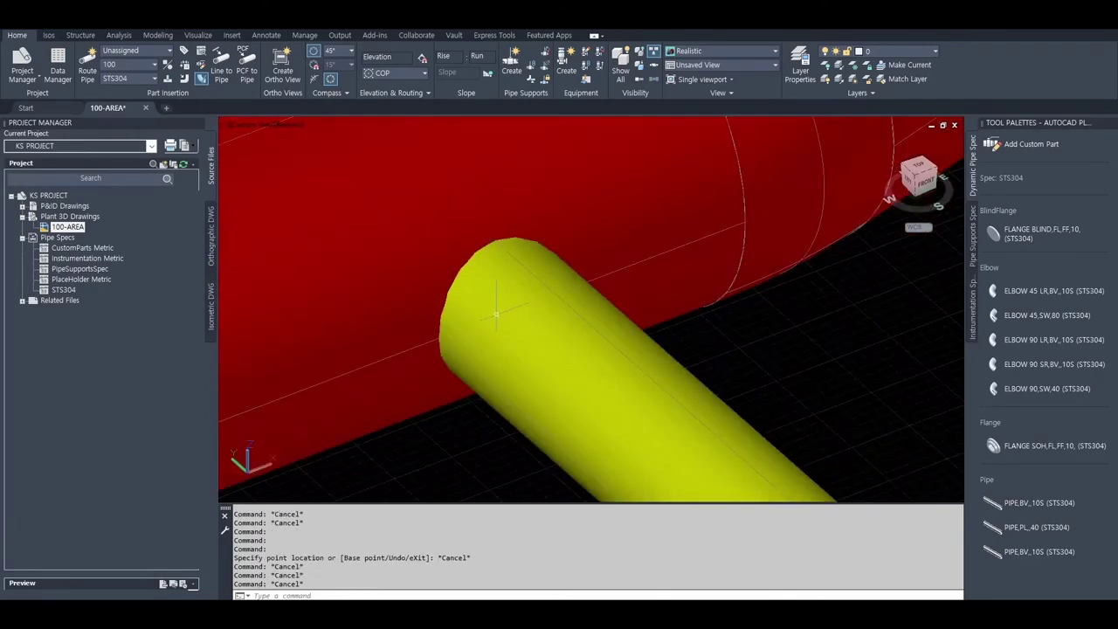
{"action": "type", "text": "vs"}
{"action": "key", "text": "Return"}
{"action": "type", "text": "2"}
{"action": "key", "text": "Return"}
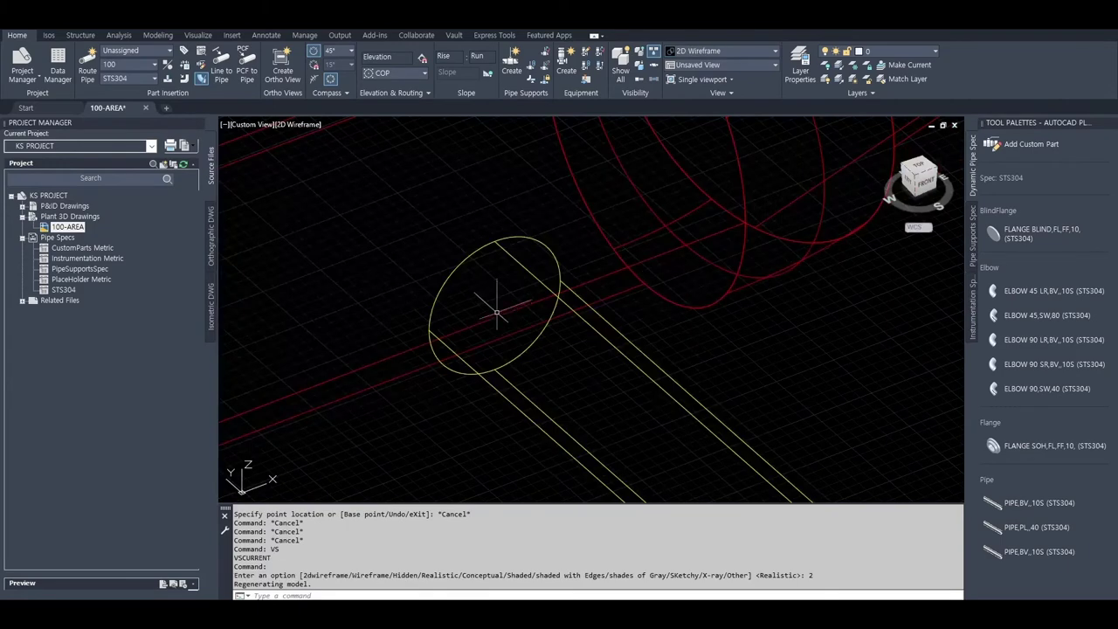
{"action": "scroll", "coordinate": [494, 302], "scroll_direction": "up", "scroll_amount": 3}
- Add a reinforcing pad where the yellow stub-in branch joins the red pipe
{"action": "left_click", "coordinate": [479, 290]}
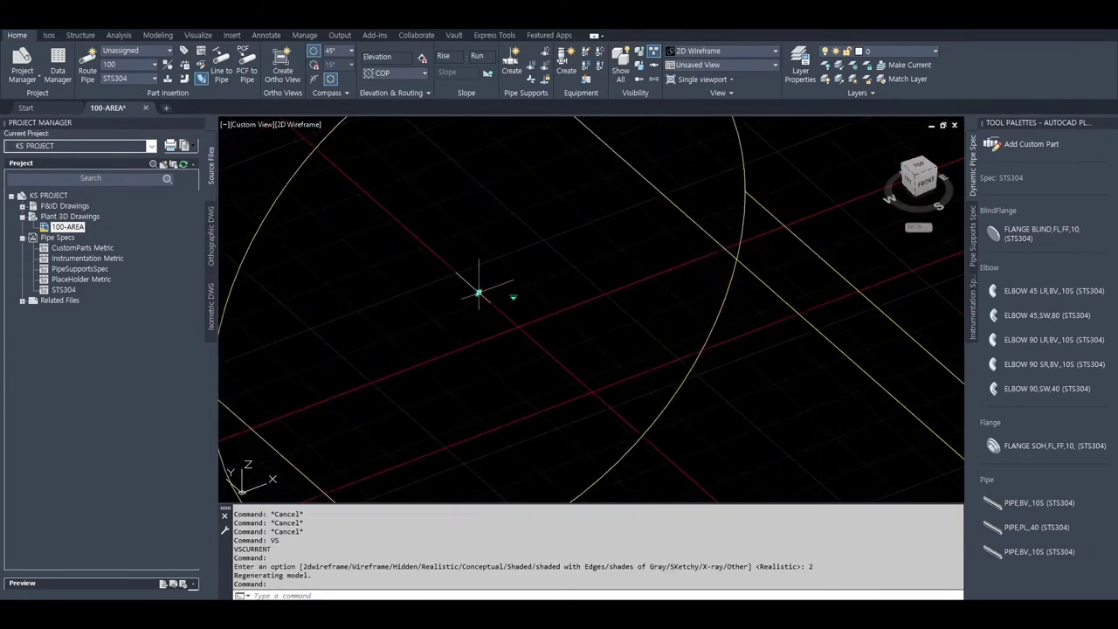
{"action": "left_click", "coordinate": [512, 299]}
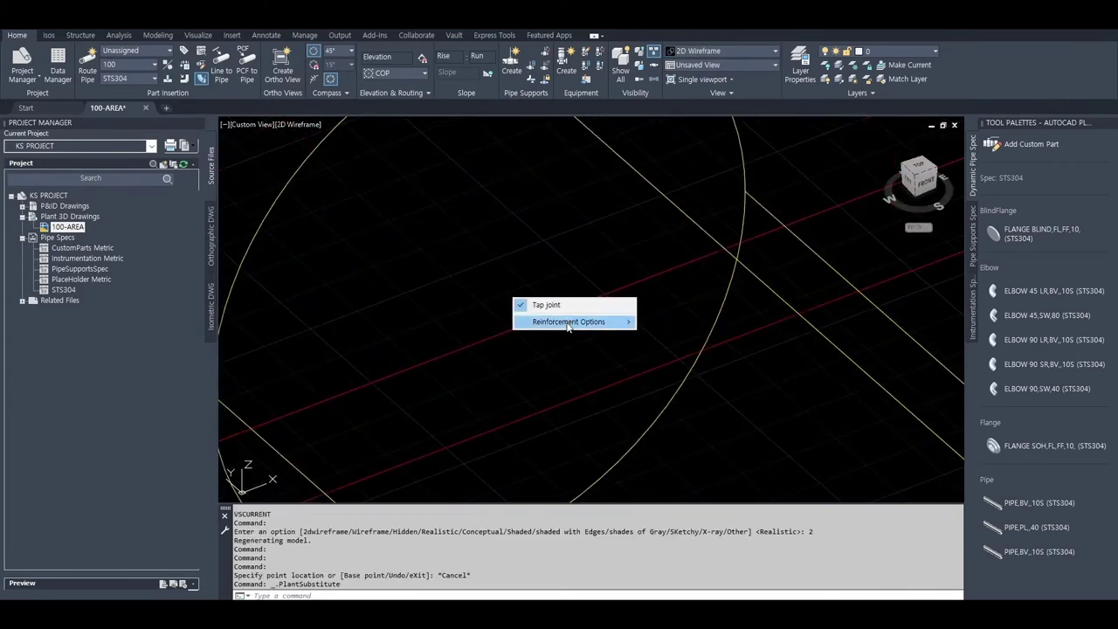
{"action": "mouse_move", "coordinate": [569, 321]}
{"action": "left_click", "coordinate": [670, 334]}
{"action": "scroll", "coordinate": [670, 333], "scroll_direction": "down", "scroll_amount": 3}
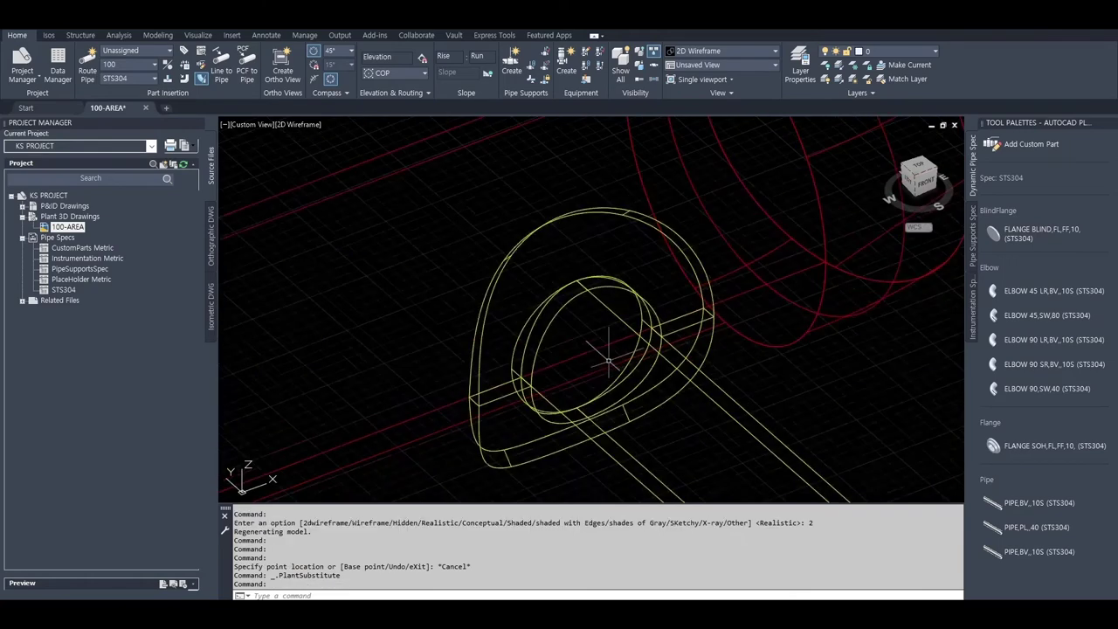
{"action": "scroll", "coordinate": [646, 376], "scroll_direction": "down", "scroll_amount": 3}
{"action": "scroll", "coordinate": [618, 434], "scroll_direction": "down", "scroll_amount": 2}
{"action": "key", "text": "Escape"}
{"action": "mouse_move", "coordinate": [619, 434]}
{"action": "middle_mouse_down", "text": "shift"}
{"action": "mouse_move", "coordinate": [649, 422]}
{"action": "mouse_move", "coordinate": [603, 384]}
{"action": "middle_mouse_up", "text": "shift"}
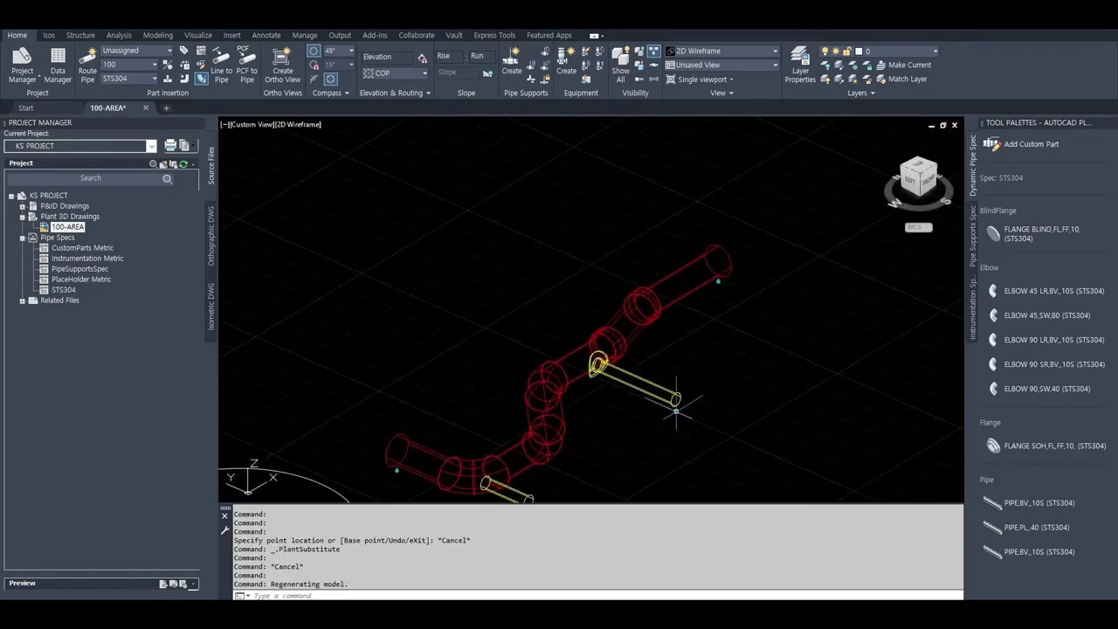
{"action": "scroll", "coordinate": [559, 399], "scroll_direction": "up", "scroll_amount": 3}
{"action": "scroll", "coordinate": [544, 375], "scroll_direction": "up", "scroll_amount": 3}
- Start a new pipe from the red pipe's + grip with size set to 50
{"action": "left_click", "coordinate": [533, 356]}
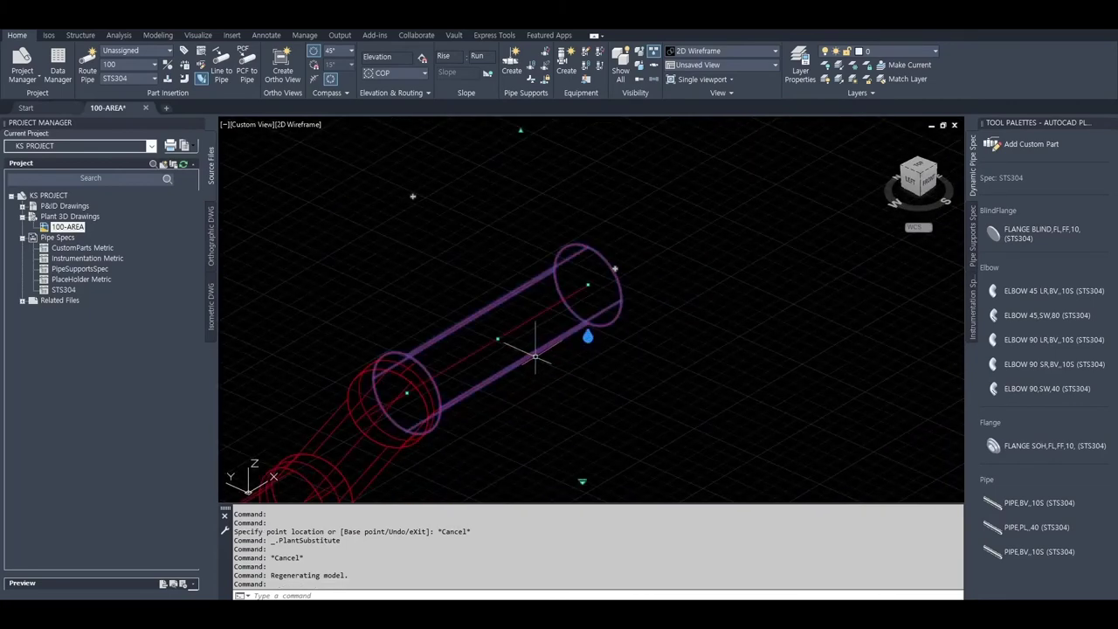
{"action": "left_click", "coordinate": [615, 269]}
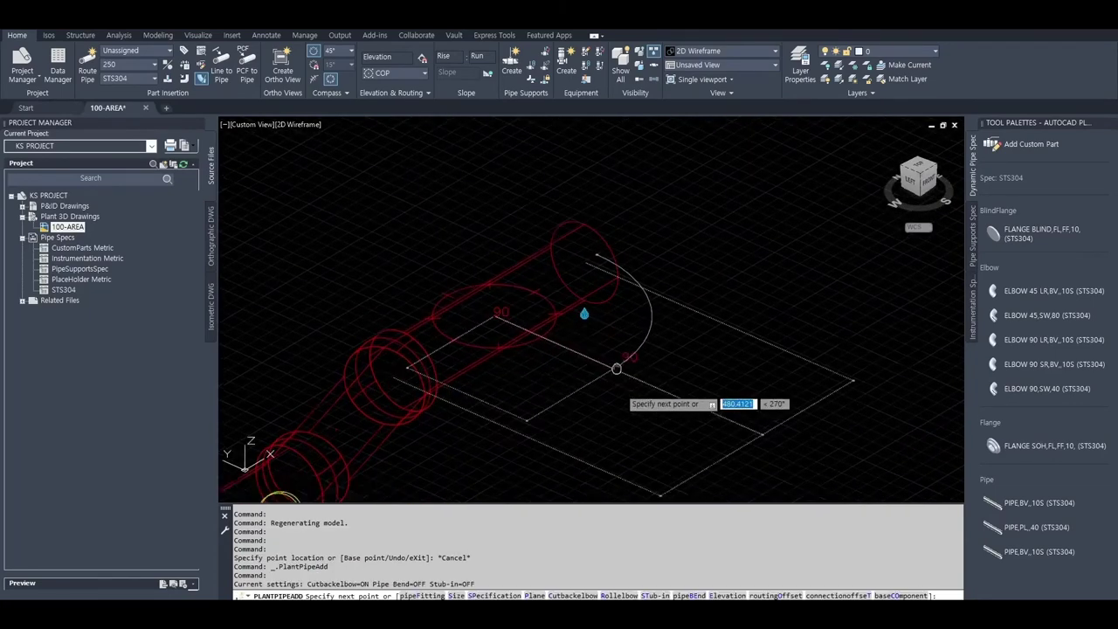
{"action": "left_click", "coordinate": [153, 65]}
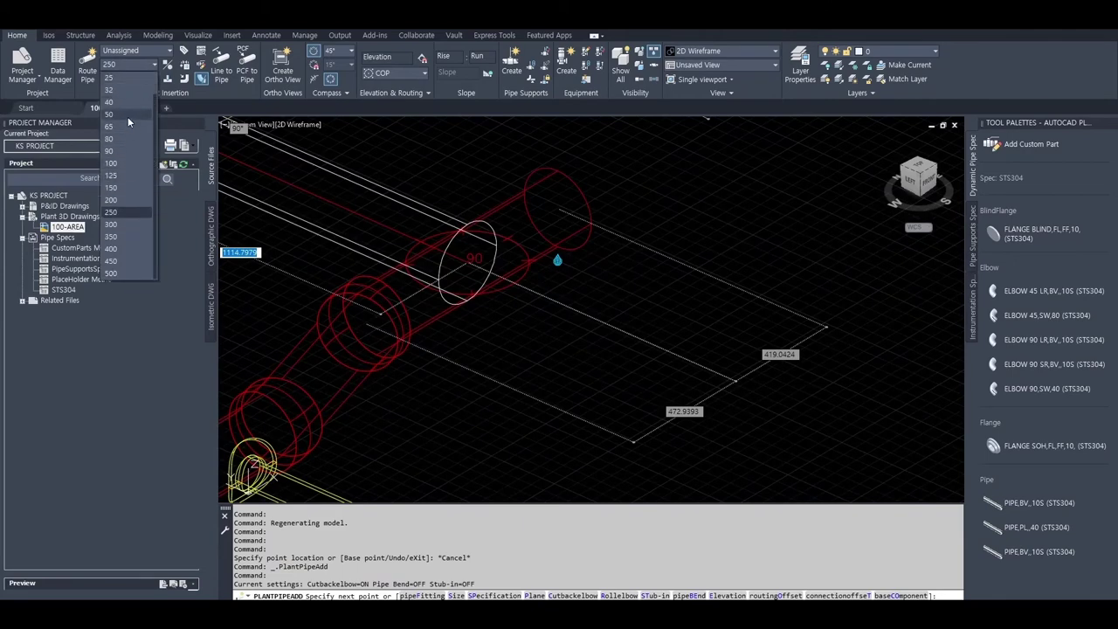
{"action": "left_click", "coordinate": [127, 114]}
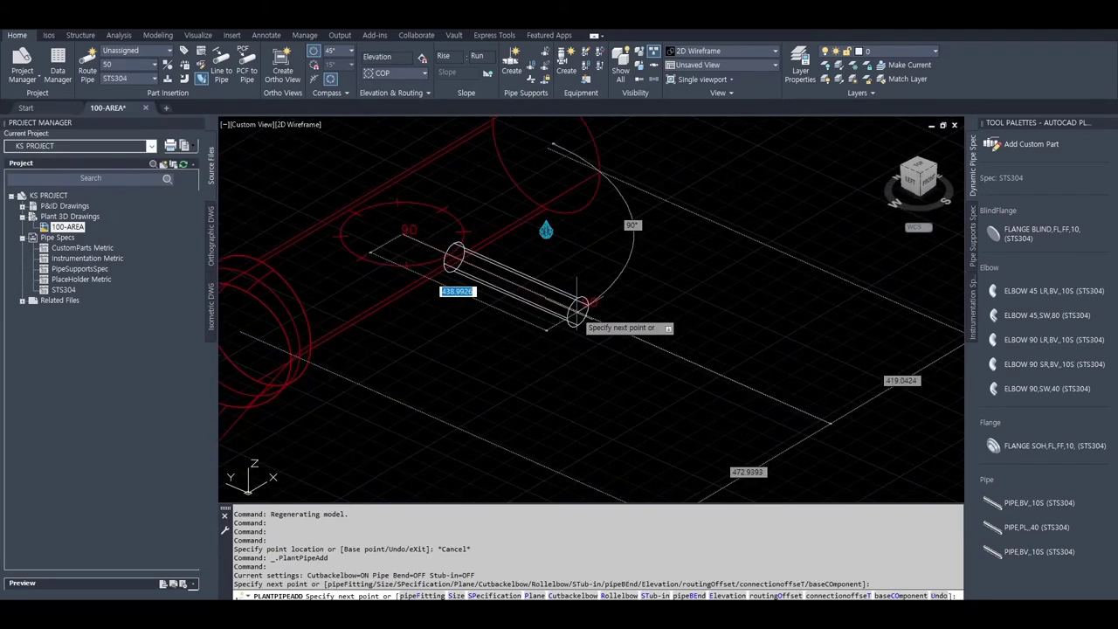
- Offset the connection to the red pipe's top tangent, change the plane, and place the end point
{"action": "key", "text": "Down"}
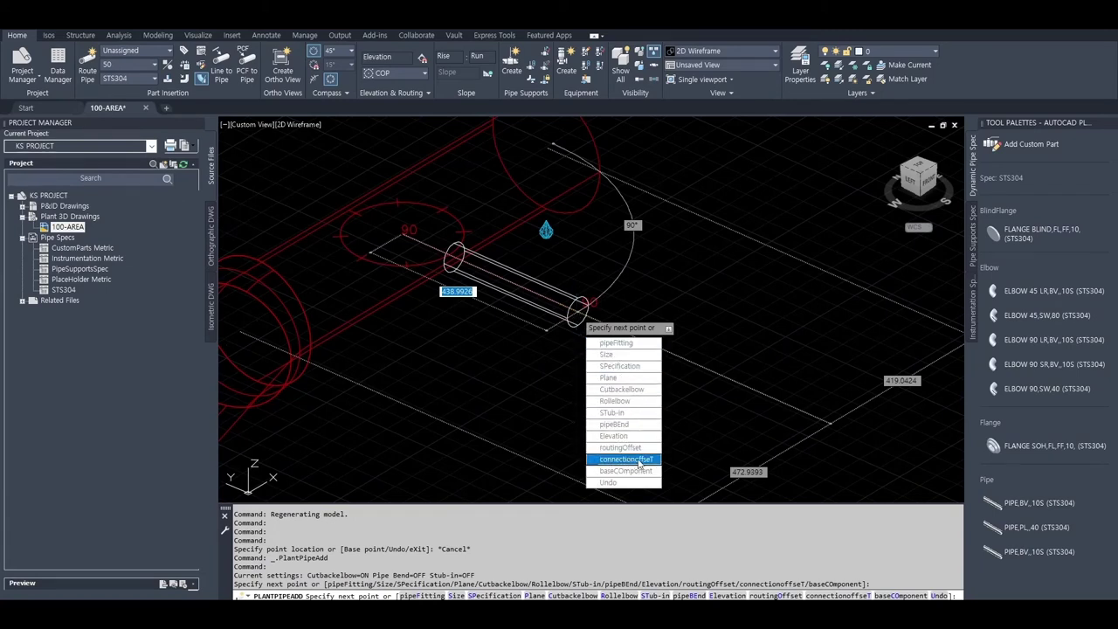
{"action": "left_click", "coordinate": [618, 460]}
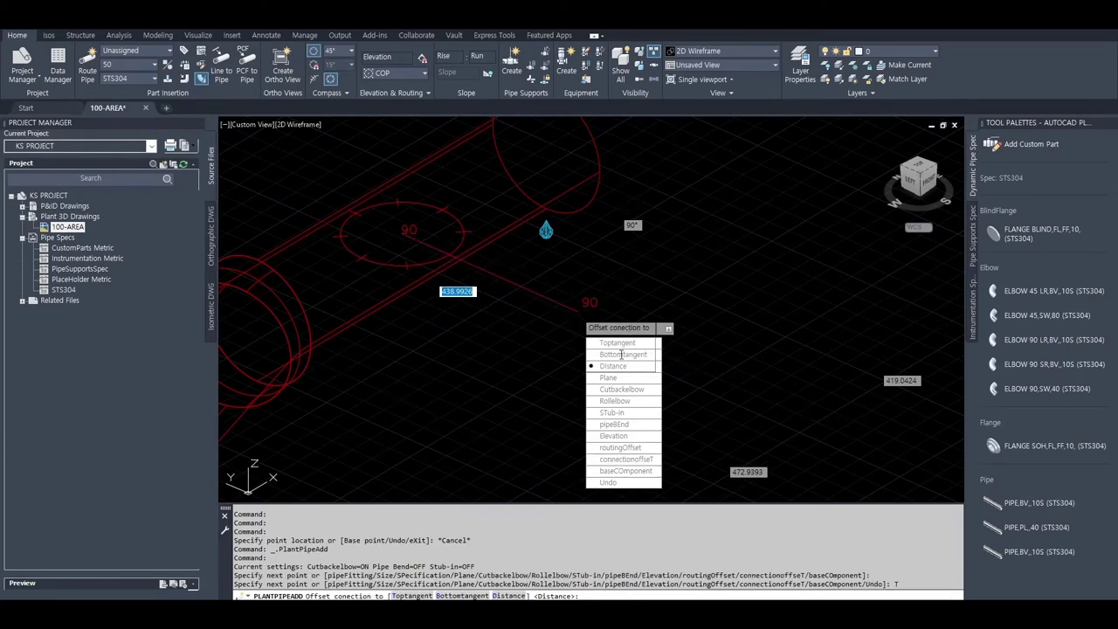
{"action": "left_click", "coordinate": [620, 351]}
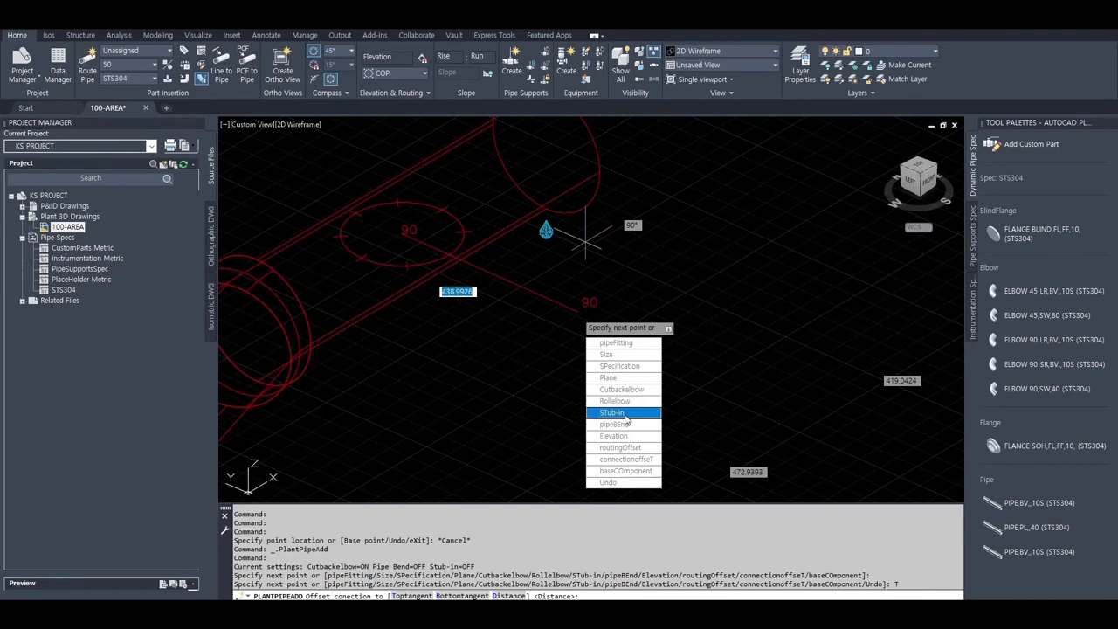
{"action": "left_click", "coordinate": [626, 459]}
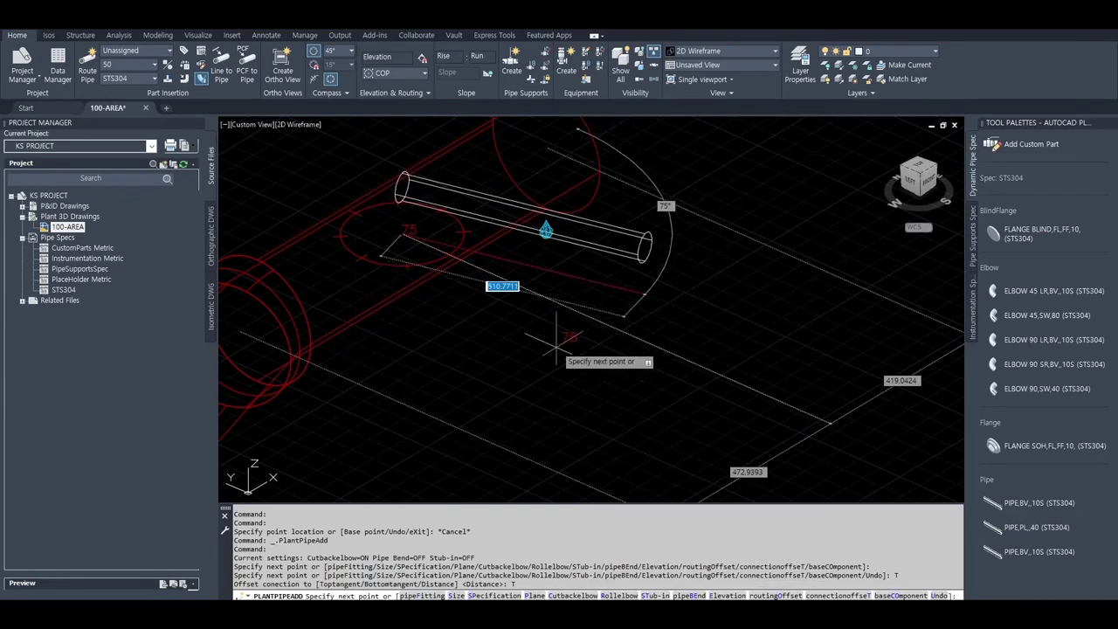
{"action": "type", "text": "p"}
{"action": "key", "text": "Return"}
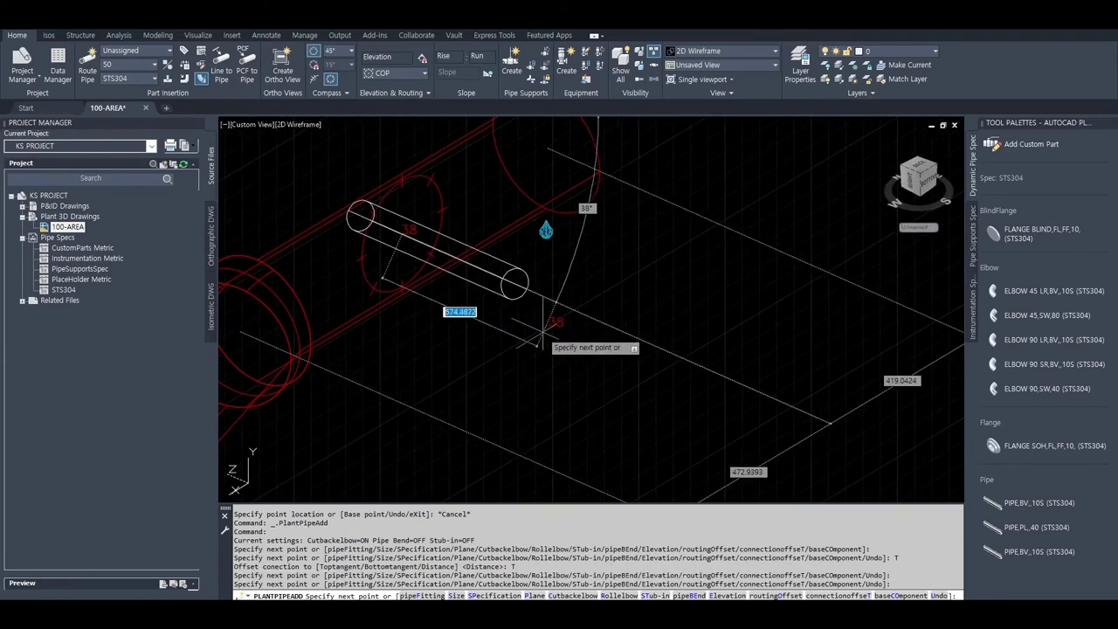
{"action": "mouse_move", "coordinate": [562, 312]}
{"action": "middle_mouse_down", "text": "shift"}
{"action": "mouse_move", "coordinate": [554, 375]}
{"action": "mouse_move", "coordinate": [513, 321]}
{"action": "middle_mouse_up", "text": "shift"}
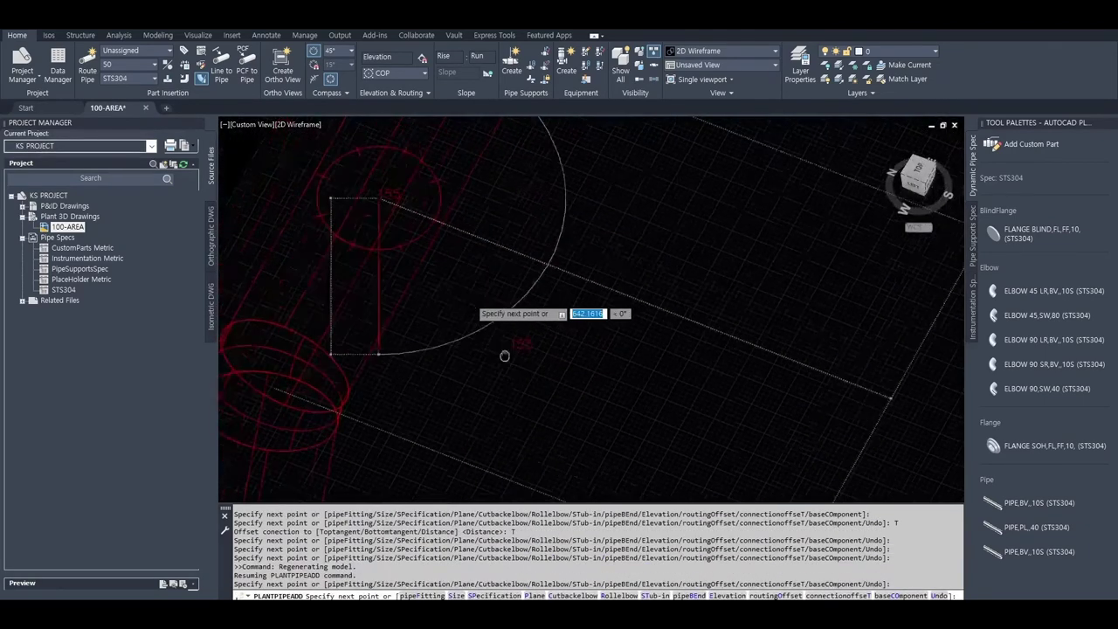
{"action": "left_click", "coordinate": [611, 399]}
{"action": "key", "text": "Return"}
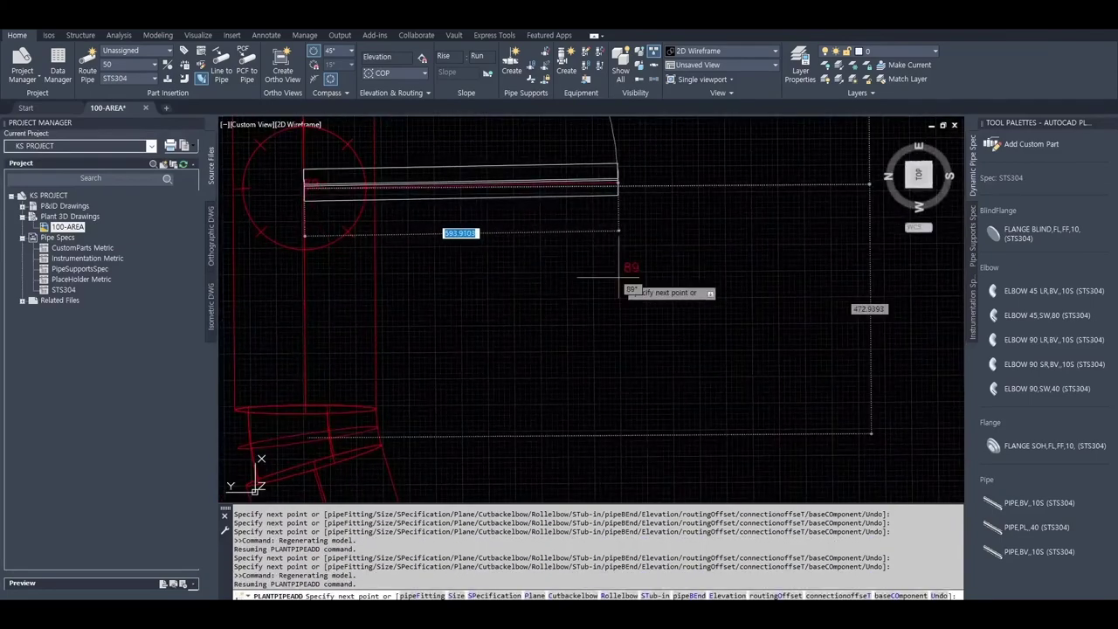
{"action": "key", "text": "Escape"}
{"action": "mouse_move", "coordinate": [618, 279]}
{"action": "middle_mouse_down", "text": "shift"}
{"action": "mouse_move", "coordinate": [464, 309]}
{"action": "mouse_move", "coordinate": [424, 367]}
{"action": "mouse_move", "coordinate": [461, 297]}
{"action": "middle_mouse_up", "text": "shift"}
- Switch the visual style from 2D Wireframe to Realistic with the VS command
{"action": "type", "text": "s"}
{"action": "key", "text": "Return"}
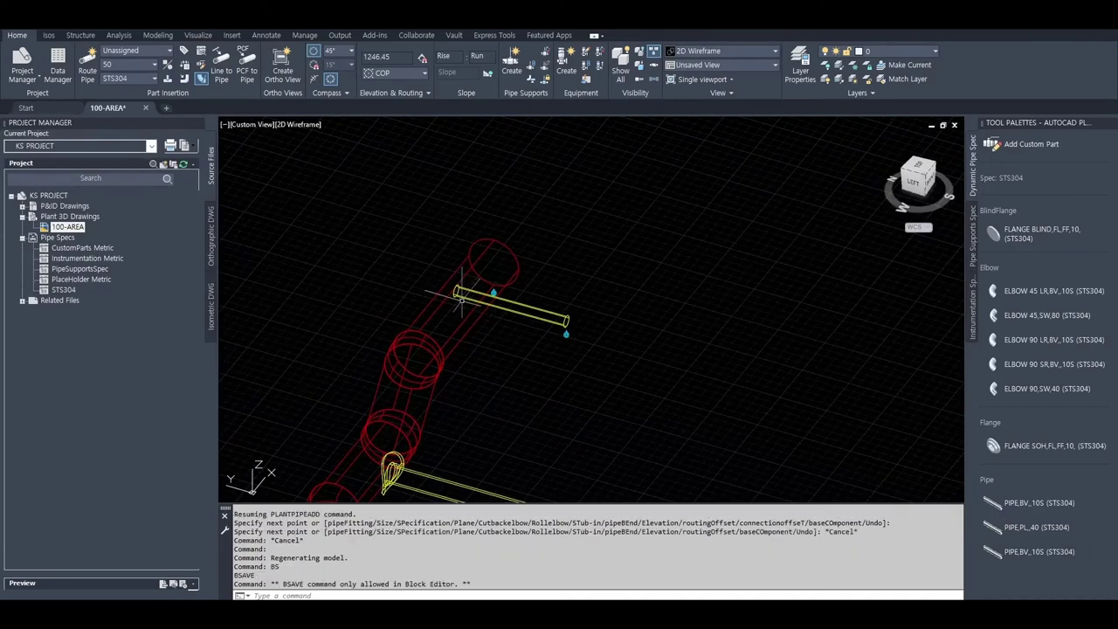
{"action": "key", "text": "Escape"}
{"action": "key", "text": "Escape"}
{"action": "type", "text": "vs"}
{"action": "key", "text": "Return"}
{"action": "type", "text": "2"}
{"action": "scroll", "coordinate": [503, 341], "scroll_direction": "up", "scroll_amount": 4}
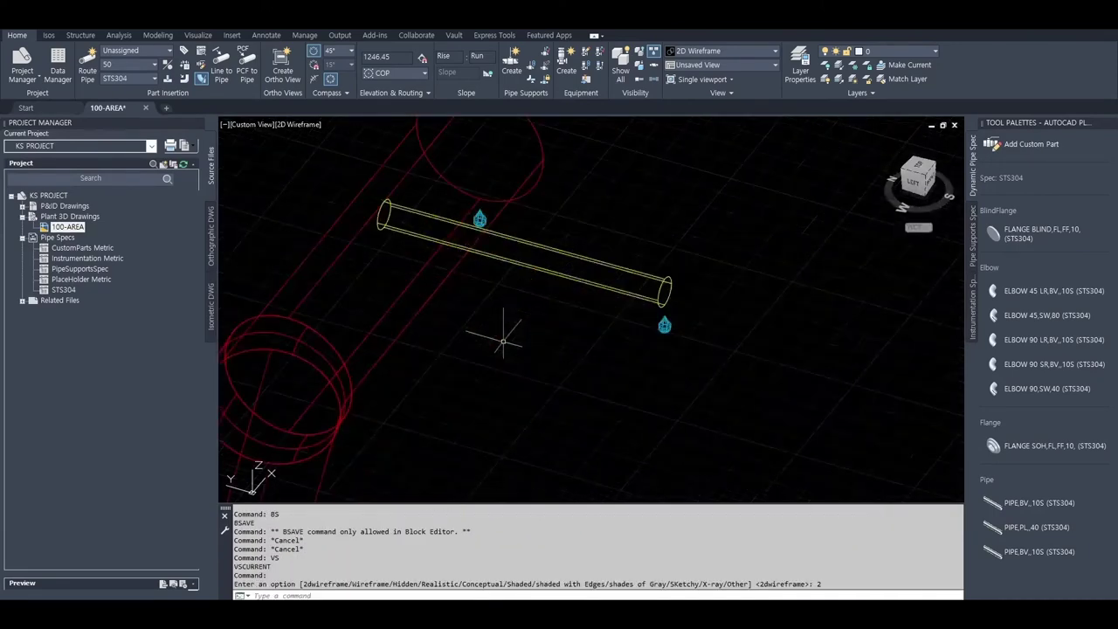
{"action": "type", "text": "vs"}
{"action": "key", "text": "Return"}
{"action": "type", "text": "2"}
{"action": "key", "text": "Return"}
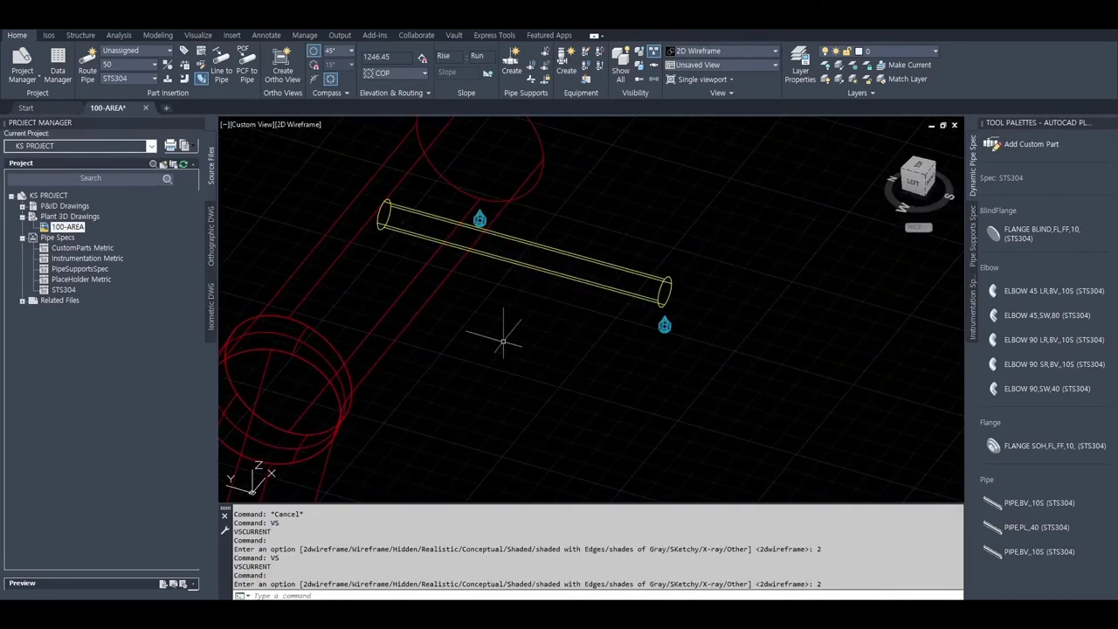
{"action": "type", "text": "s"}
{"action": "key", "text": "Return"}
{"action": "type", "text": "r"}
{"action": "key", "text": "Return"}
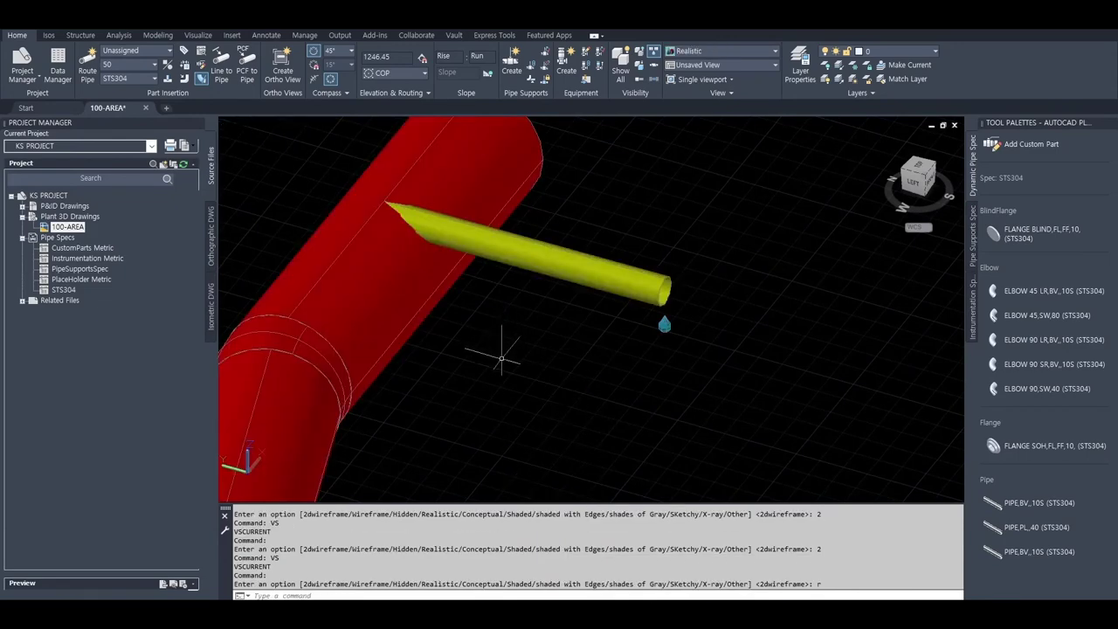
- Orbit, zoom out and pan to see the whole red 250 run with its yellow branches
{"action": "mouse_move", "coordinate": [503, 346]}
{"action": "middle_mouse_down", "text": "shift"}
{"action": "mouse_move", "coordinate": [454, 321]}
{"action": "mouse_move", "coordinate": [489, 400]}
{"action": "mouse_move", "coordinate": [441, 407]}
{"action": "mouse_move", "coordinate": [444, 327]}
{"action": "middle_mouse_up", "text": "shift"}
{"action": "scroll", "coordinate": [472, 349], "scroll_direction": "down", "scroll_amount": 5}
{"action": "middle_click_drag", "start_coordinate": [503, 305], "coordinate": [496, 310]}
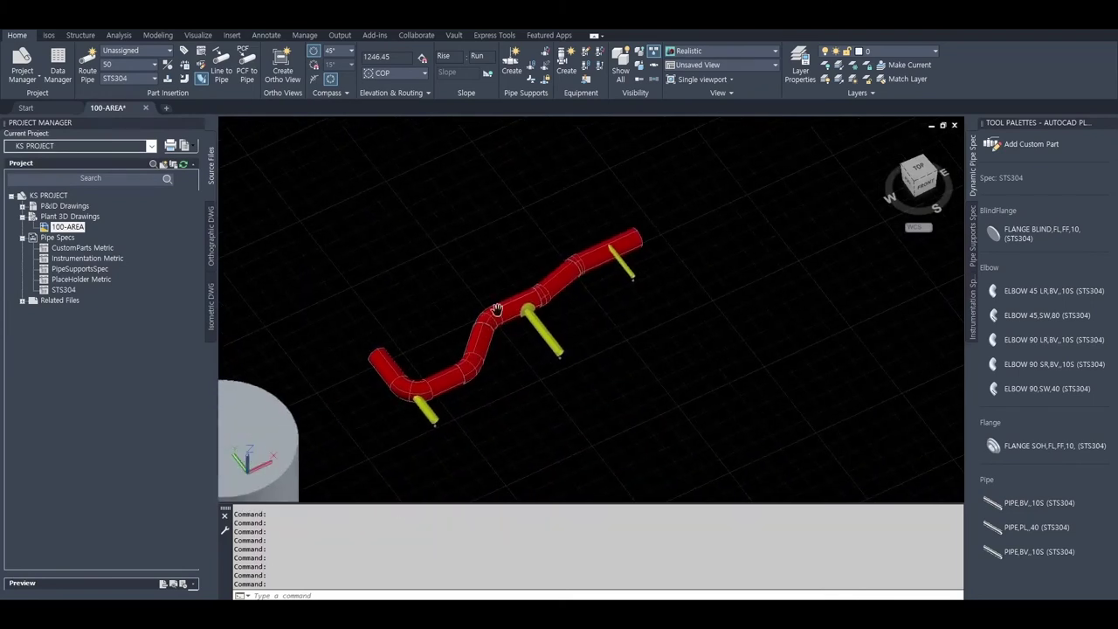
- Erase the old red pipe run (27 objects) with a window selection
{"action": "key", "text": "e"}
{"action": "key", "text": "Return"}
{"action": "key", "text": "w"}
{"action": "key", "text": "Return"}
{"action": "left_click", "coordinate": [326, 189]}
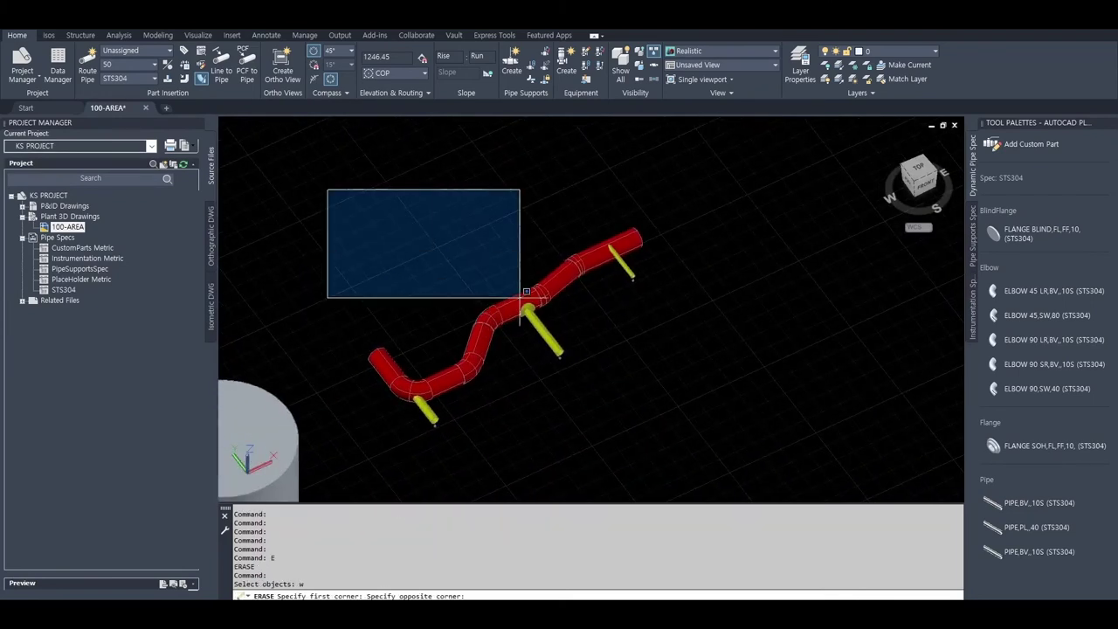
{"action": "left_click", "coordinate": [735, 491]}
{"action": "key", "text": "Return"}
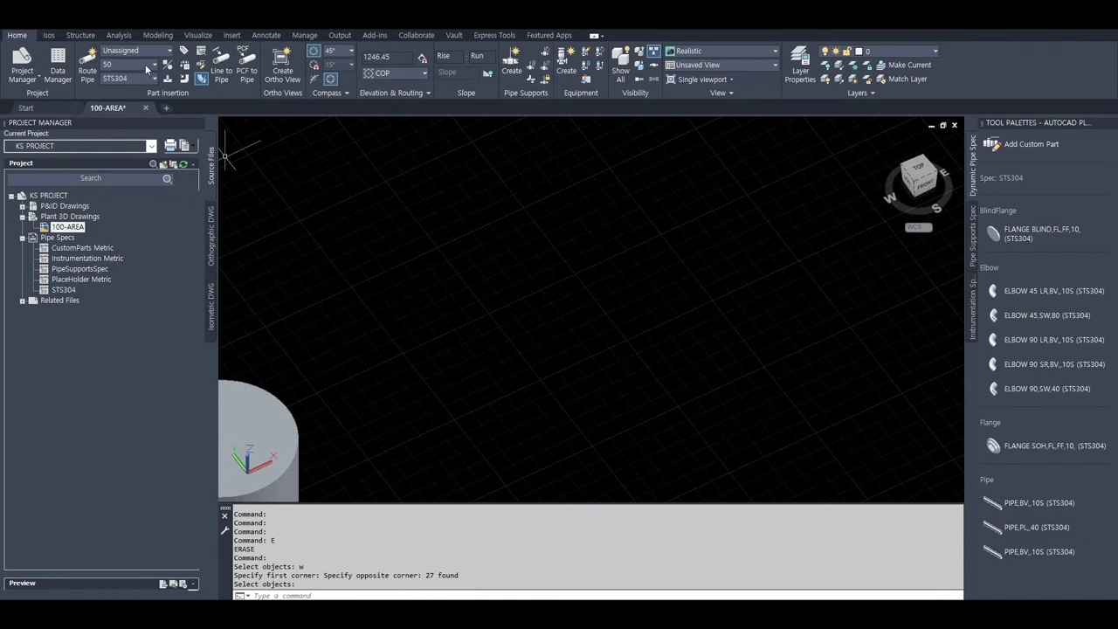
- Set the pipe size to 200 and route a new 1000-long pipe
{"action": "left_click", "coordinate": [147, 67]}
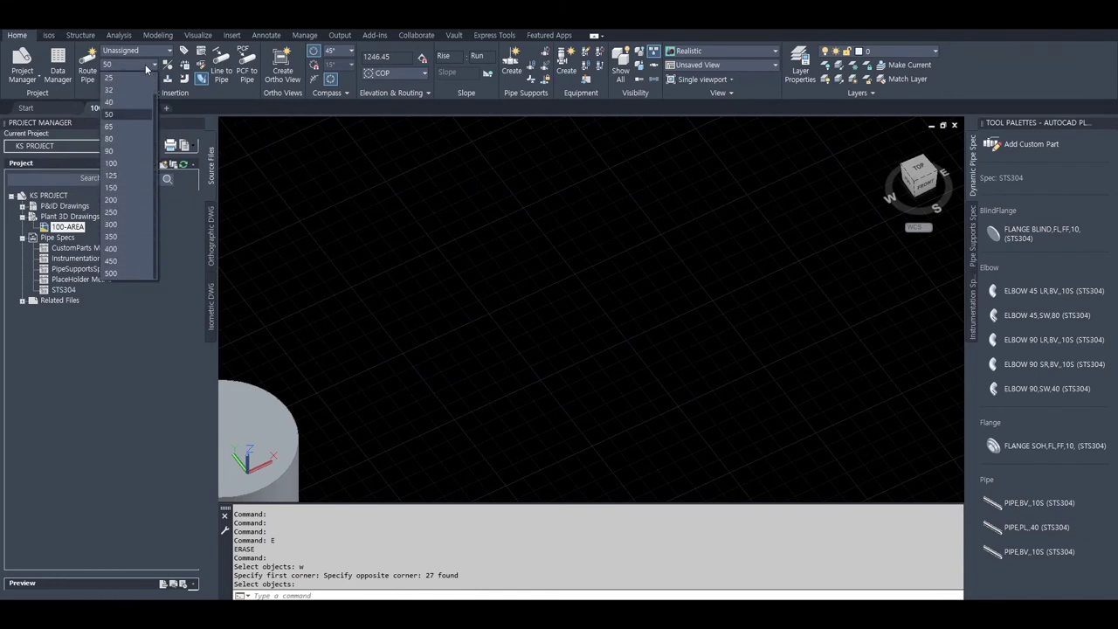
{"action": "left_click", "coordinate": [120, 201]}
{"action": "left_click", "coordinate": [87, 68]}
{"action": "left_click", "coordinate": [395, 295]}
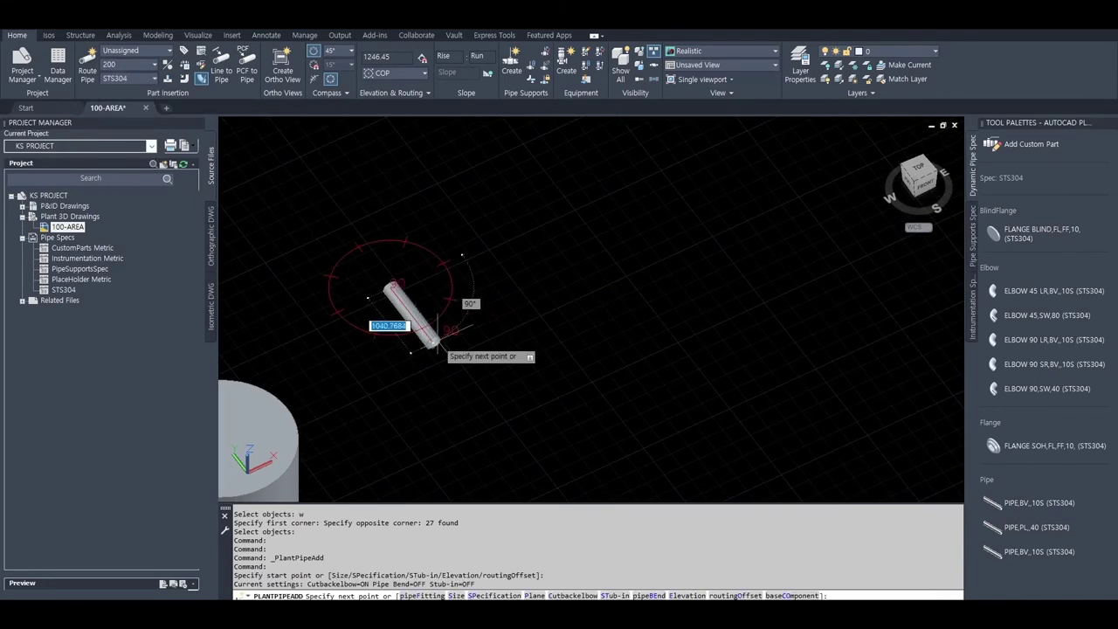
{"action": "type", "text": "1000"}
{"action": "key", "text": "Return"}
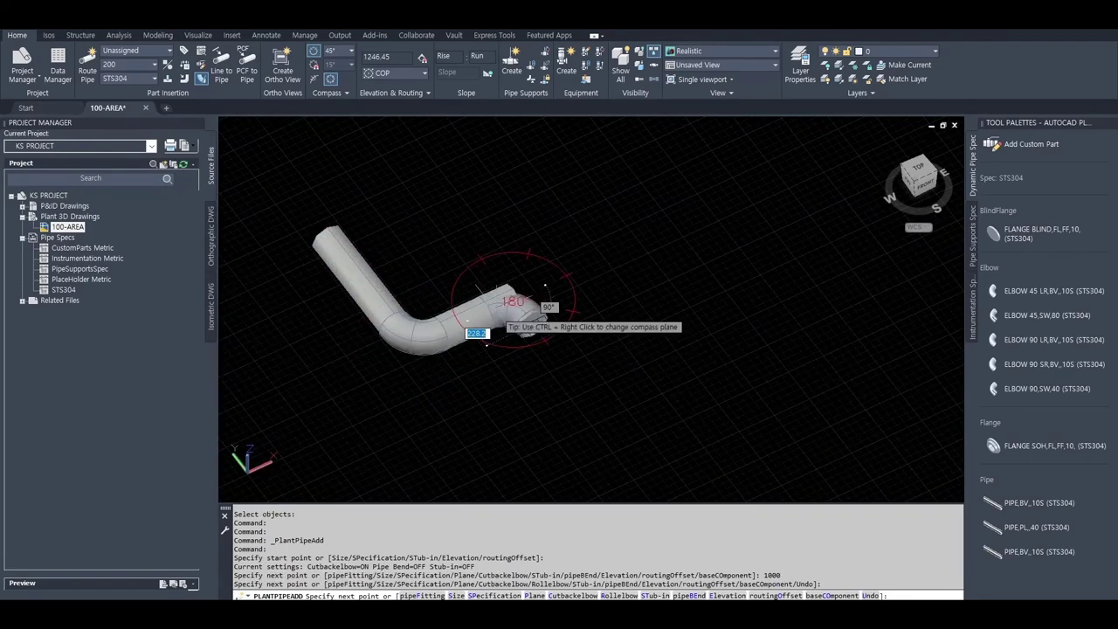
{"action": "key", "text": "Escape"}
{"action": "key", "text": "Escape"}
- Erase the straight pipe segment, leaving only the elbow
{"action": "type", "text": "e"}
{"action": "key", "text": "Return"}
{"action": "left_click", "coordinate": [489, 308]}
{"action": "key", "text": "Return"}
{"action": "scroll", "coordinate": [461, 324], "scroll_direction": "down", "scroll_amount": 2}
{"action": "scroll", "coordinate": [372, 353], "scroll_direction": "up", "scroll_amount": 4}
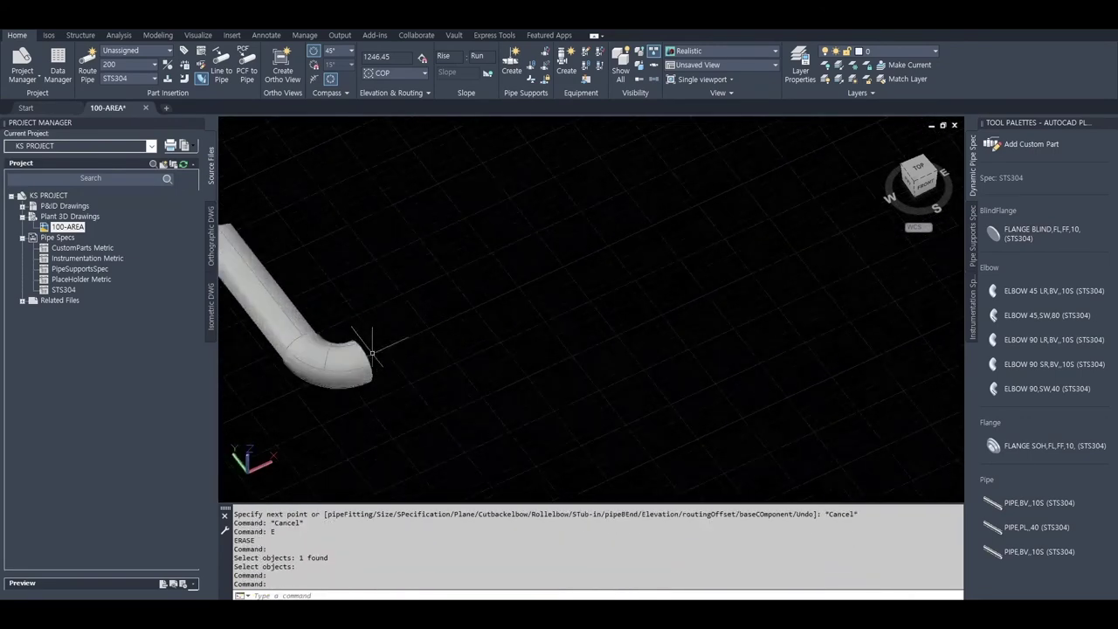
- Continue routing from the elbow with a 1500 leg, then a 90° turn into a short final leg
{"action": "left_click", "coordinate": [361, 354]}
{"action": "left_click", "coordinate": [358, 359]}
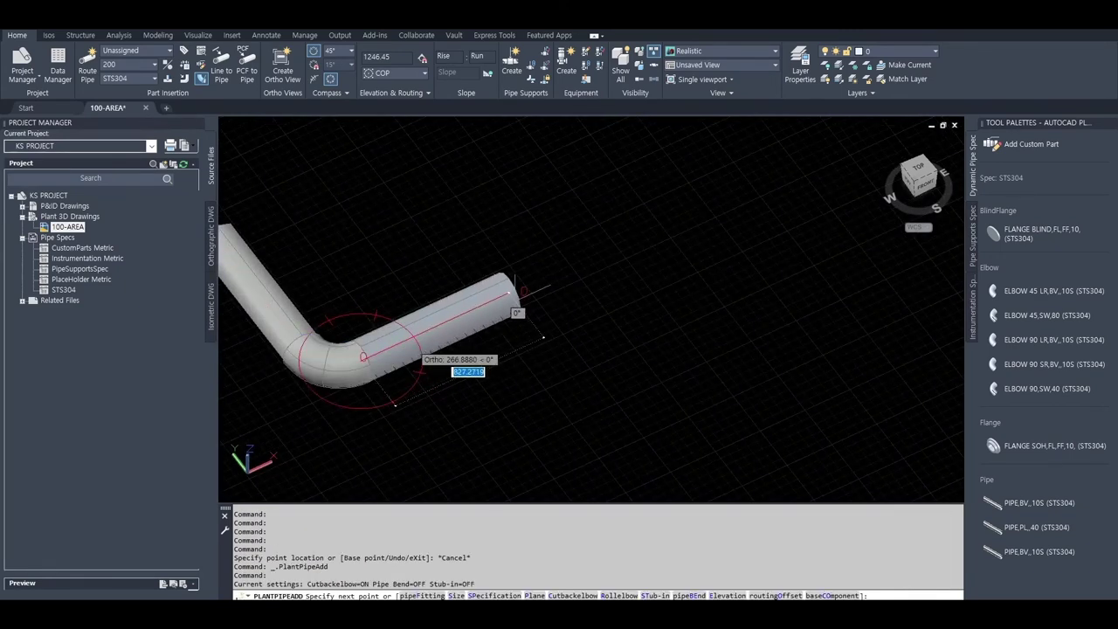
{"action": "type", "text": "co"}
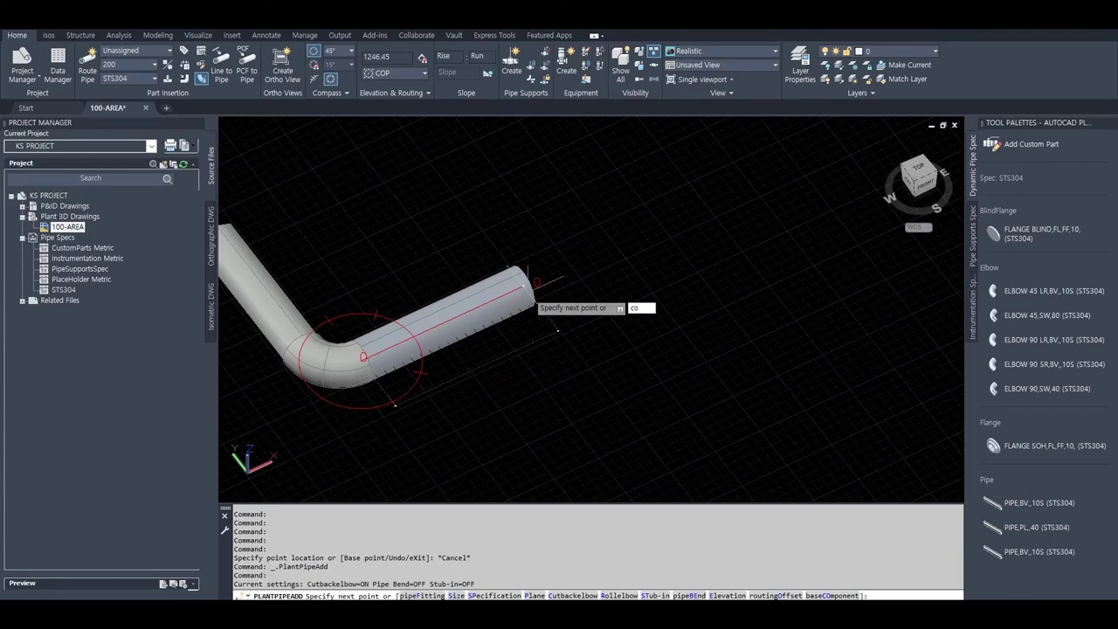
{"action": "key", "text": "Return"}
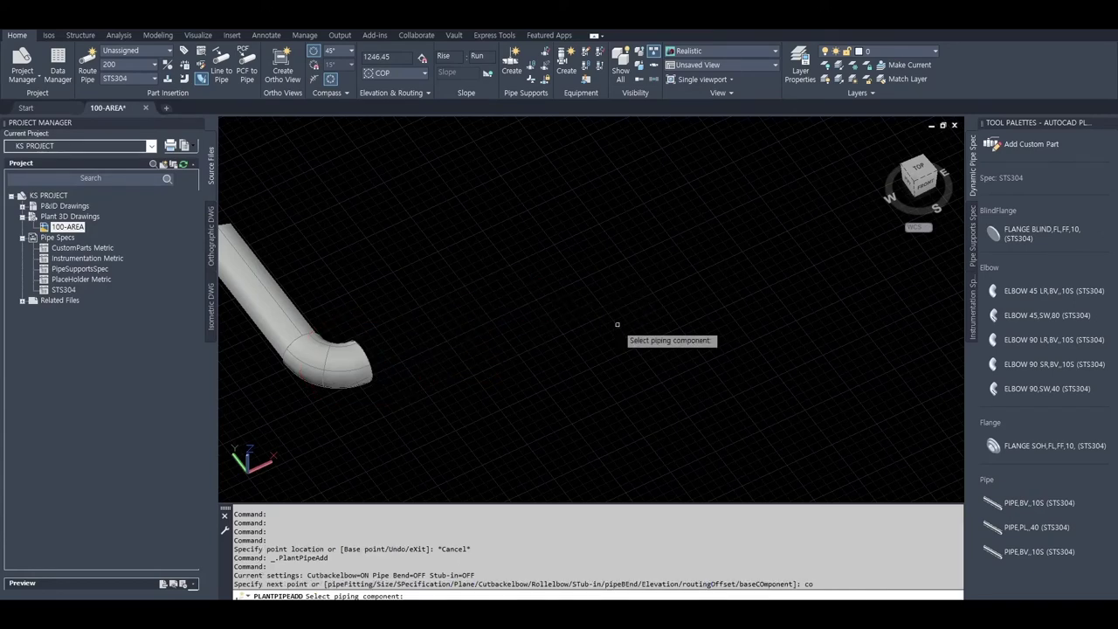
{"action": "left_click", "coordinate": [354, 367]}
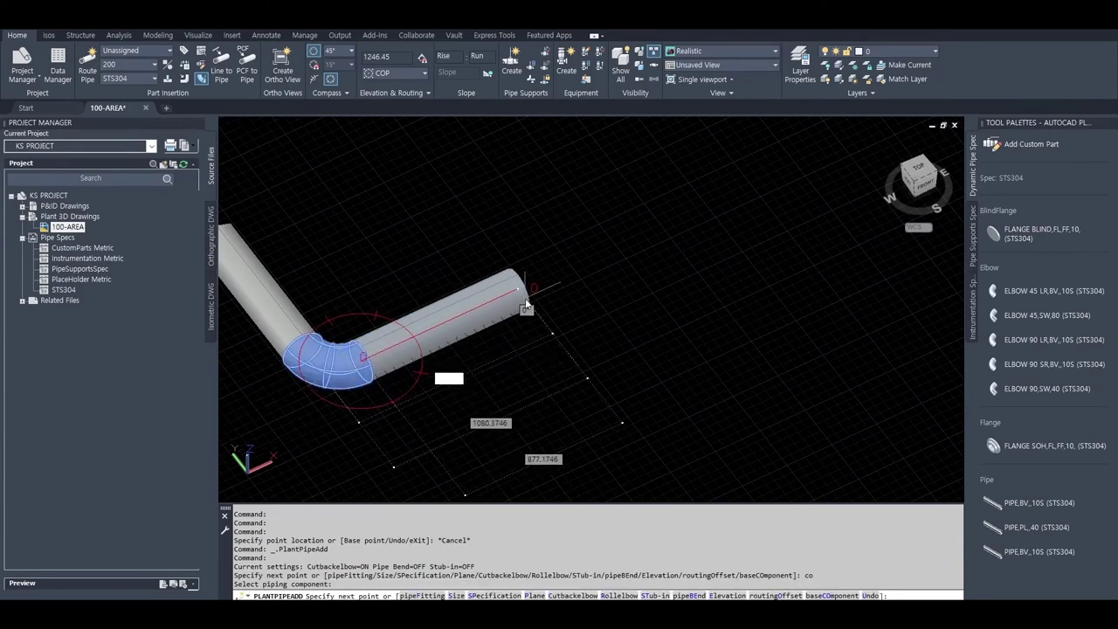
{"action": "type", "text": "1500"}
{"action": "key", "text": "Return"}
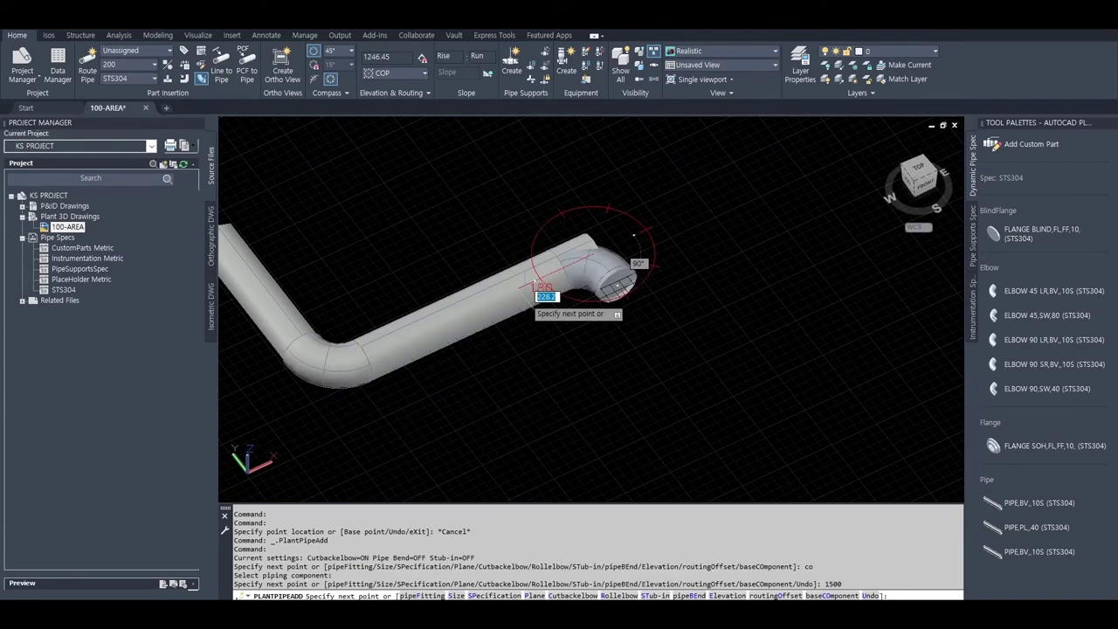
{"action": "middle_click_drag", "start_coordinate": [614, 352], "coordinate": [579, 321]}
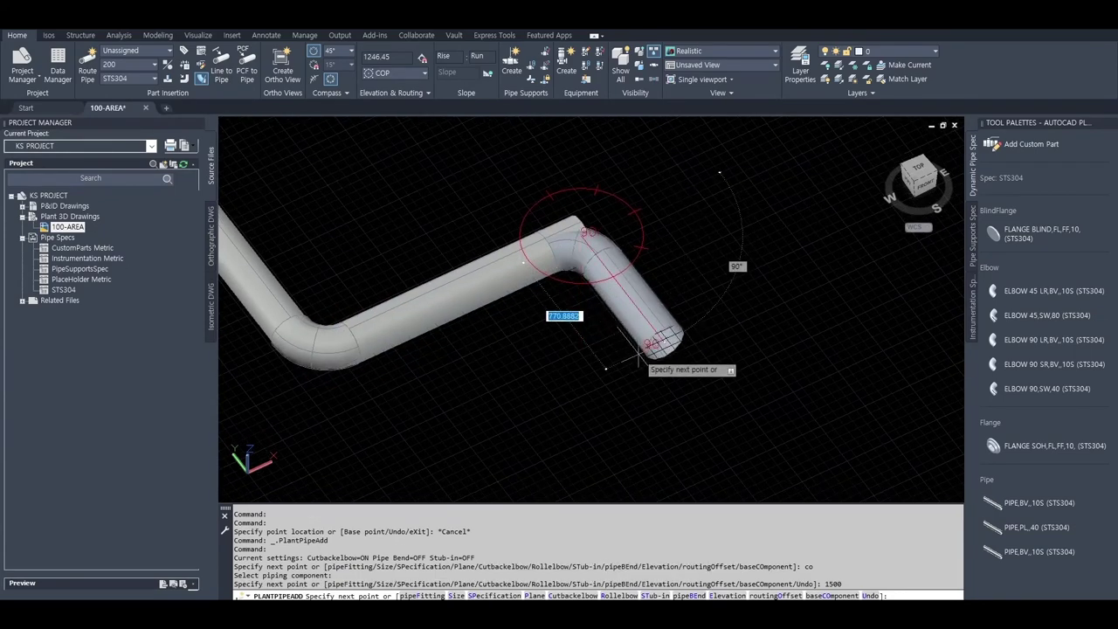
{"action": "left_click", "coordinate": [632, 351]}
{"action": "key", "text": "Return"}
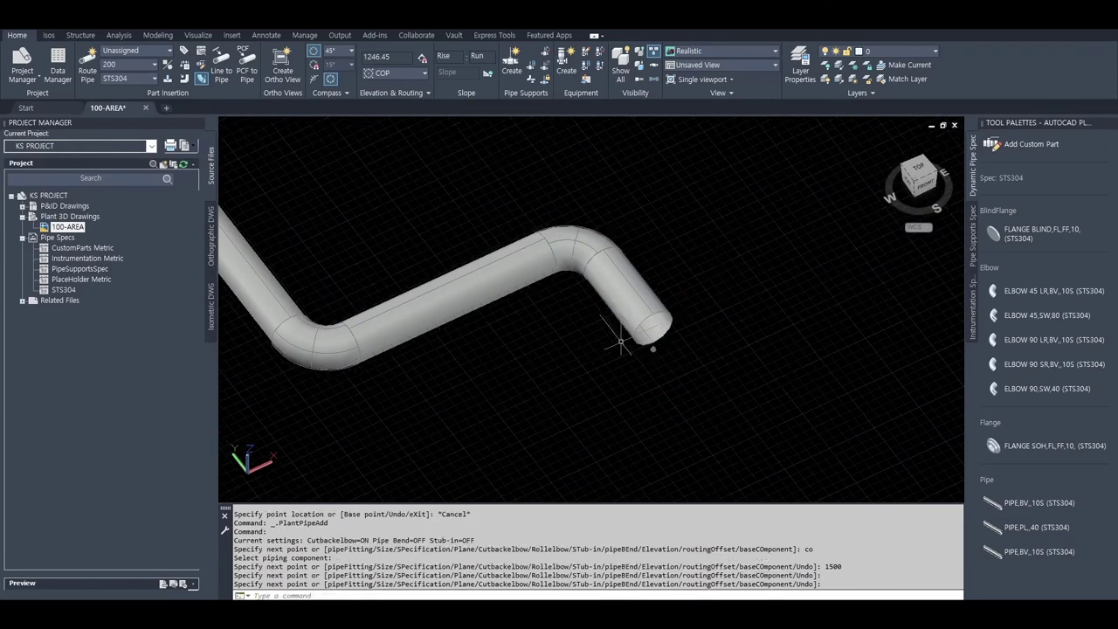
{"action": "scroll", "coordinate": [619, 342], "scroll_direction": "down", "scroll_amount": 3}
{"action": "scroll", "coordinate": [573, 324], "scroll_direction": "up", "scroll_amount": 2}
{"action": "scroll", "coordinate": [509, 324], "scroll_direction": "up", "scroll_amount": 1}
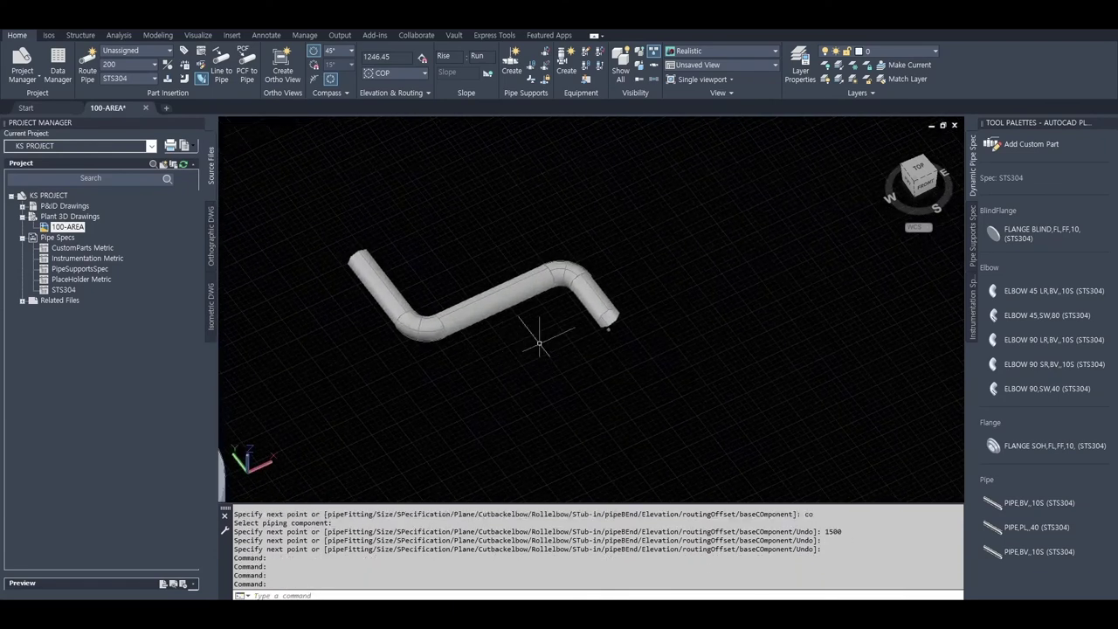
- Set the pipe size to 100 and start a pipe parallel to the gray route
{"action": "left_click", "coordinate": [114, 71]}
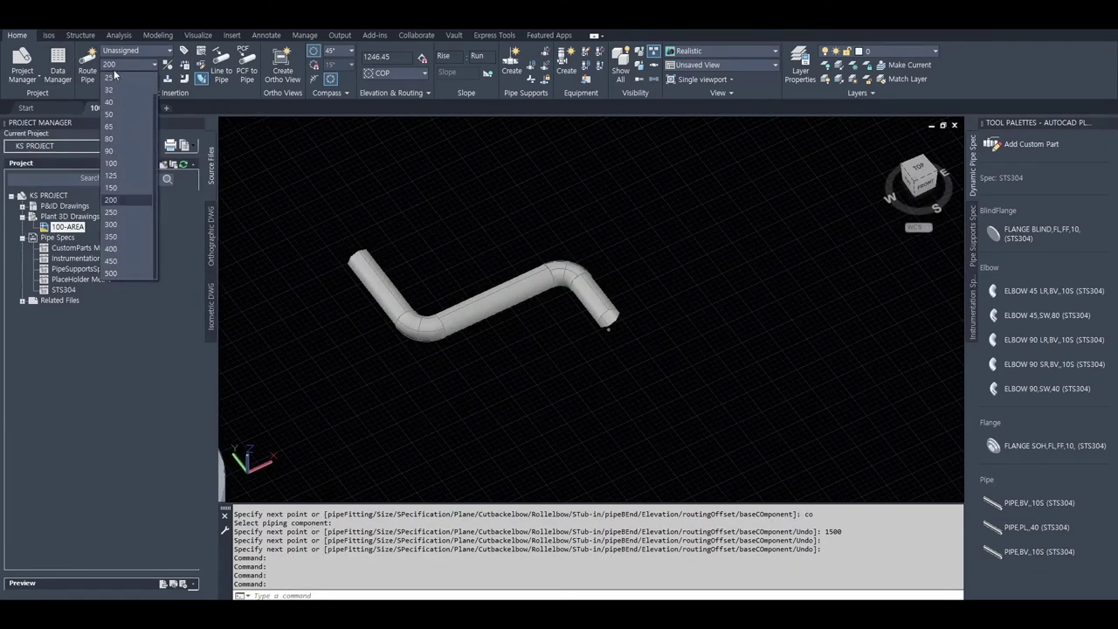
{"action": "left_click", "coordinate": [120, 165]}
{"action": "left_click", "coordinate": [87, 72]}
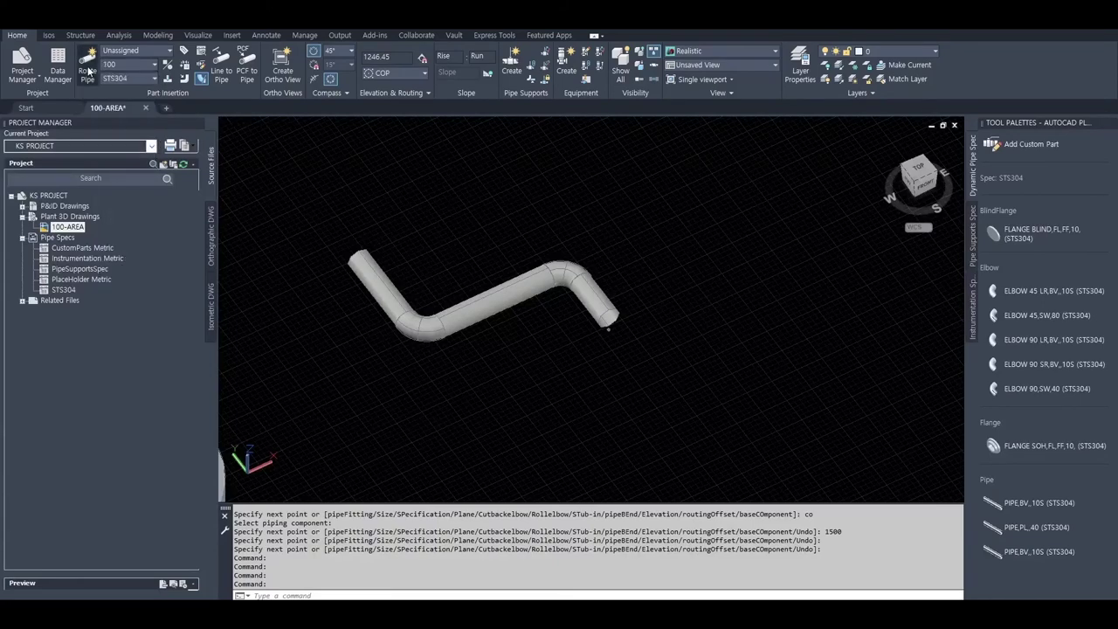
{"action": "scroll", "coordinate": [432, 278], "scroll_direction": "up", "scroll_amount": 2}
{"action": "left_click", "coordinate": [432, 278]}
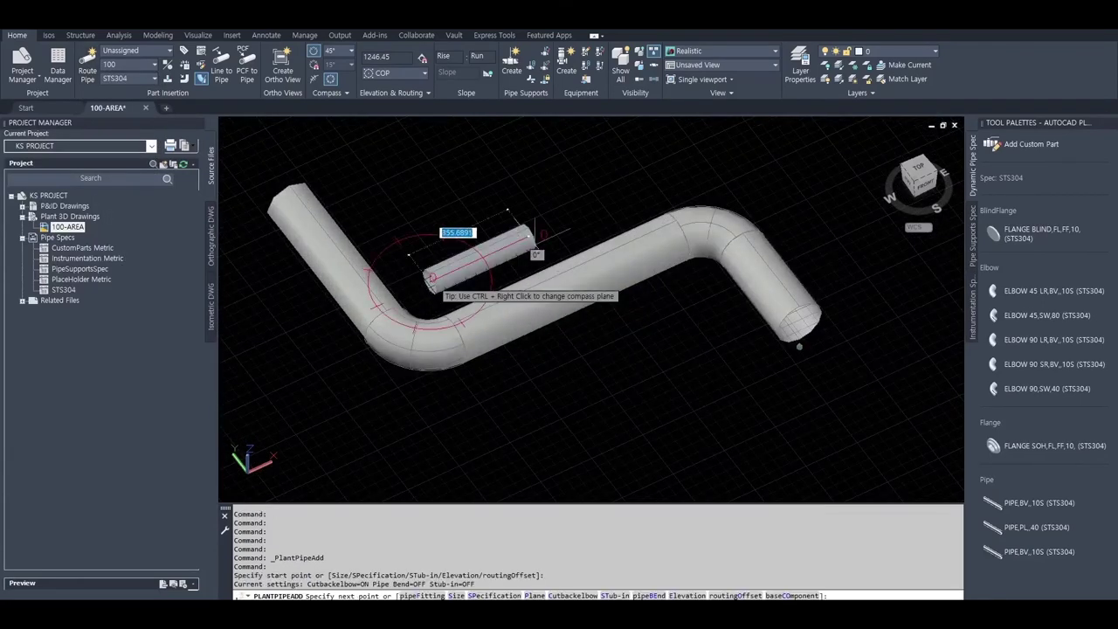
{"action": "middle_click_drag", "start_coordinate": [712, 187], "coordinate": [529, 237]}
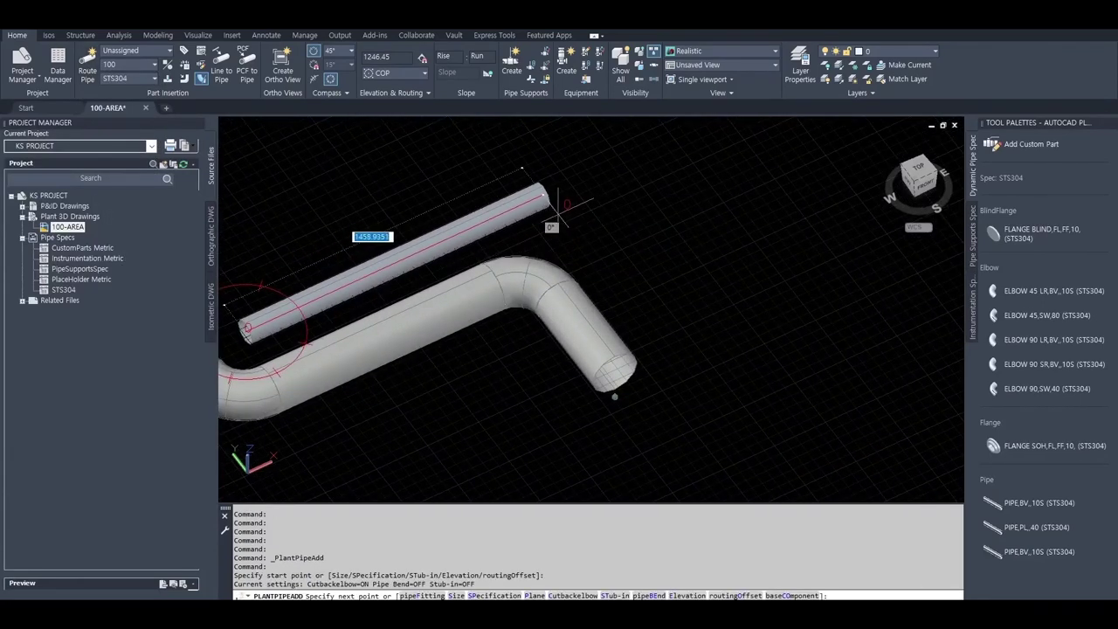
- Continue the 100 pipe from the gray elbow with a 500 run and a 90° second leg
{"action": "type", "text": "co"}
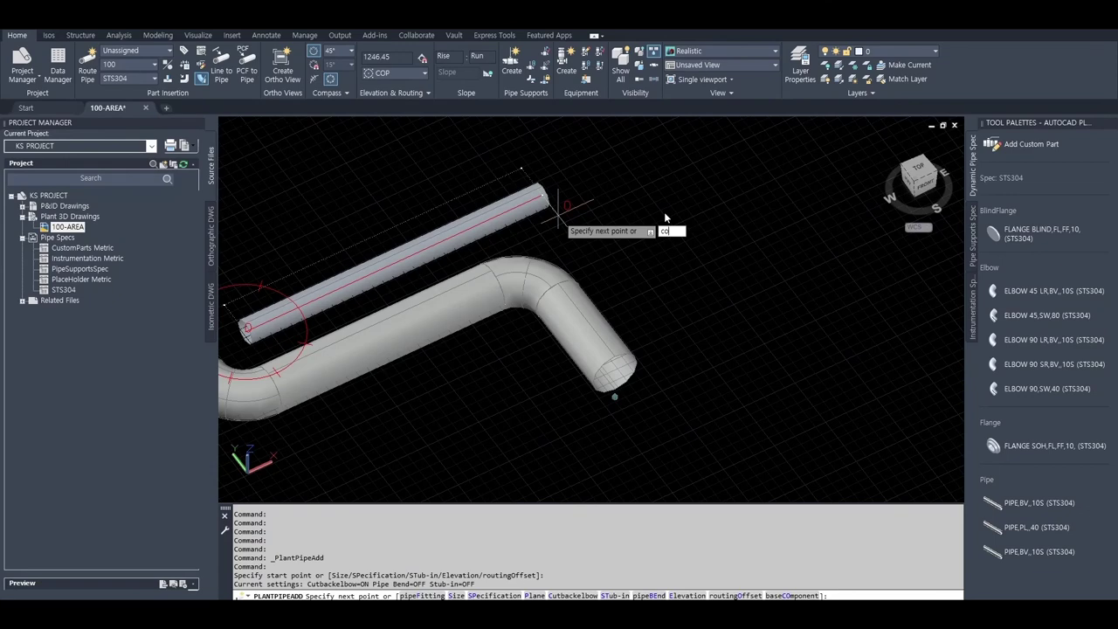
{"action": "key", "text": "Return"}
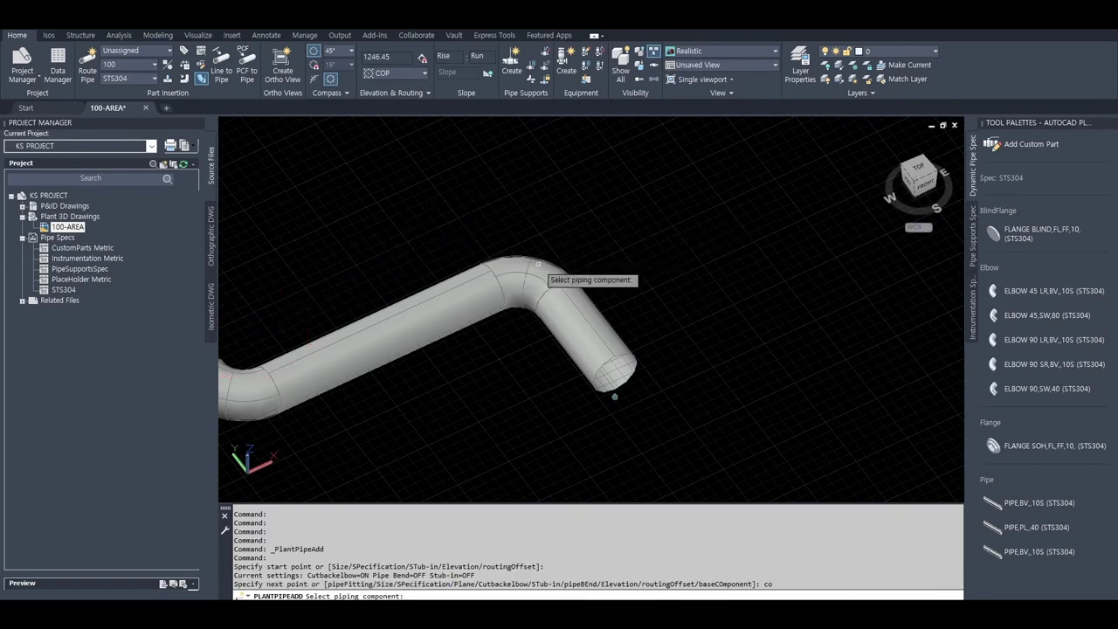
{"action": "left_click", "coordinate": [538, 263]}
{"action": "type", "text": "500"}
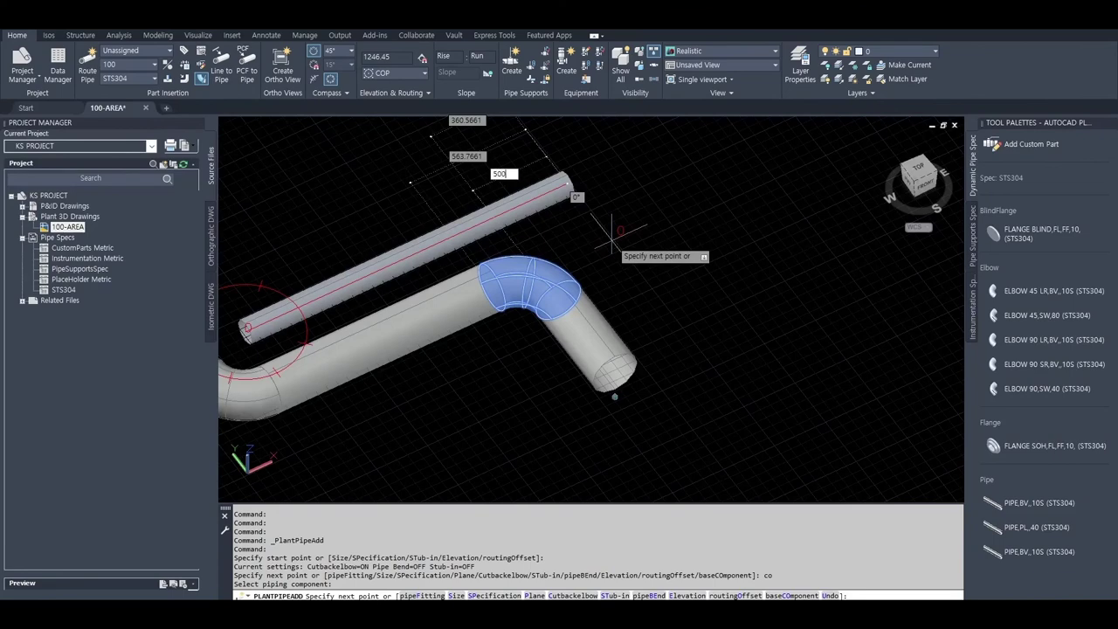
{"action": "key", "text": "Return"}
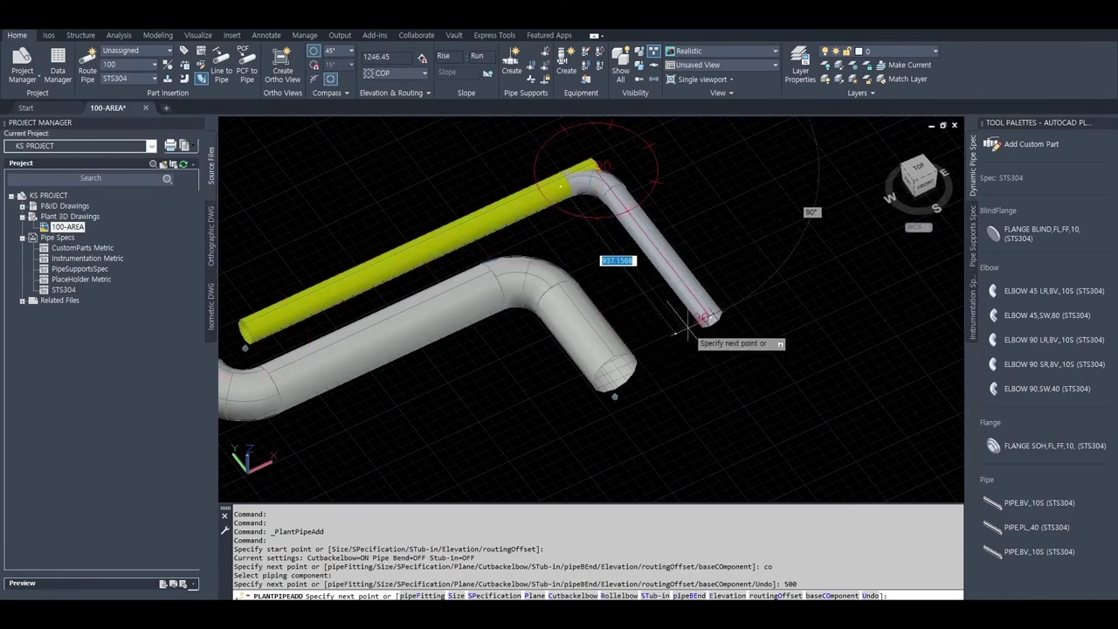
{"action": "left_click", "coordinate": [690, 301]}
{"action": "key", "text": "Return"}
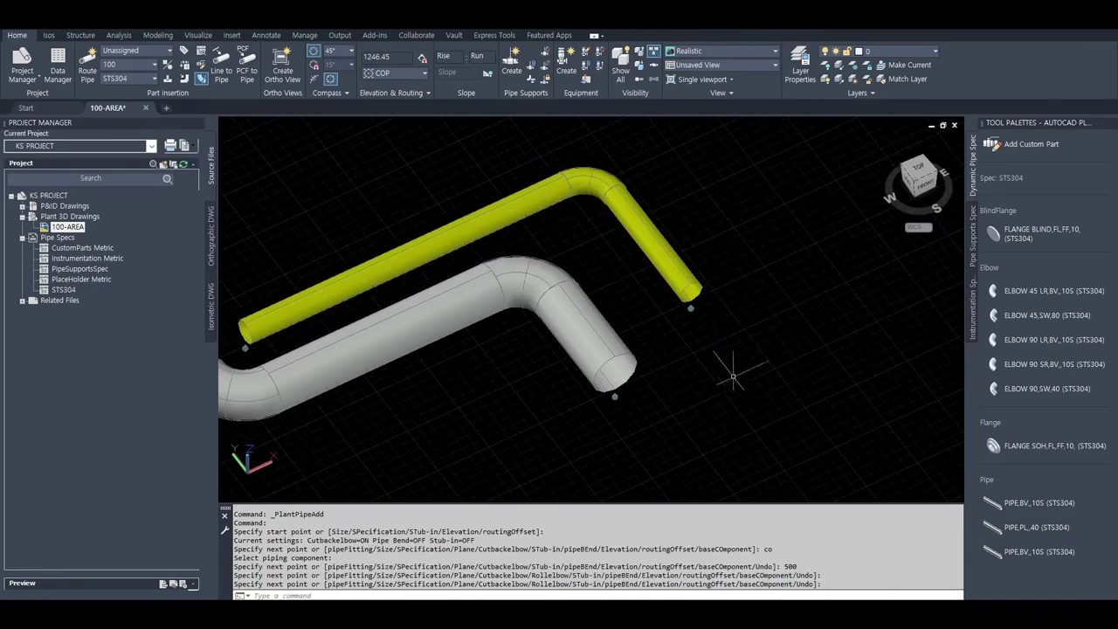
{"action": "scroll", "coordinate": [690, 301], "scroll_direction": "up", "scroll_amount": 4}
{"action": "left_click", "coordinate": [672, 262]}
- Snap the yellow leg's end grip to the gray 200 pipe's end node
{"action": "left_click", "coordinate": [684, 308]}
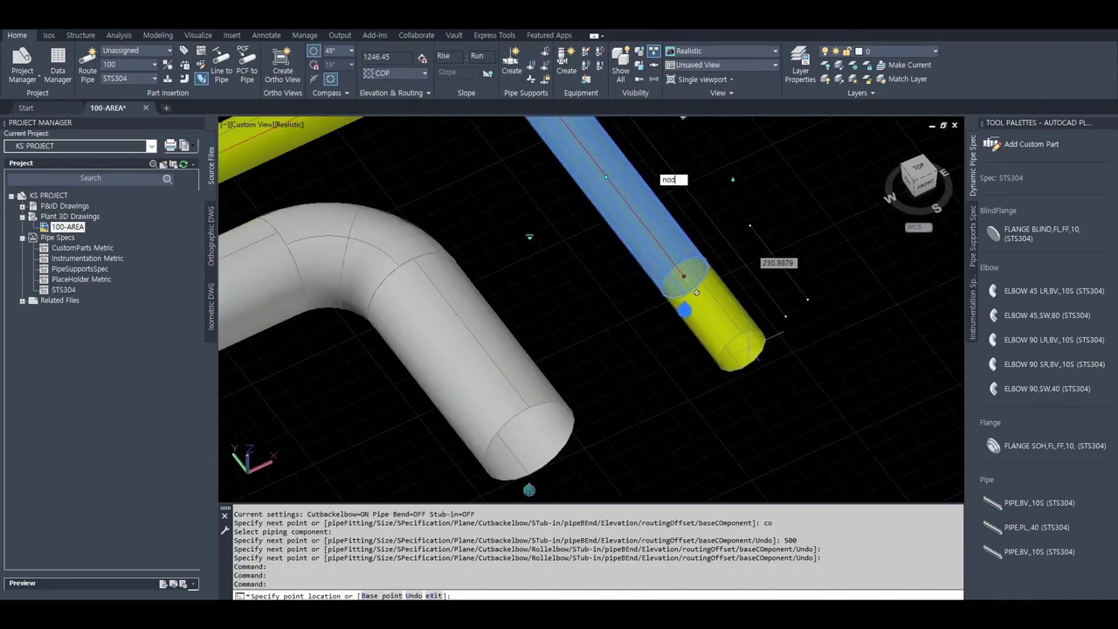
{"action": "key", "text": "Return"}
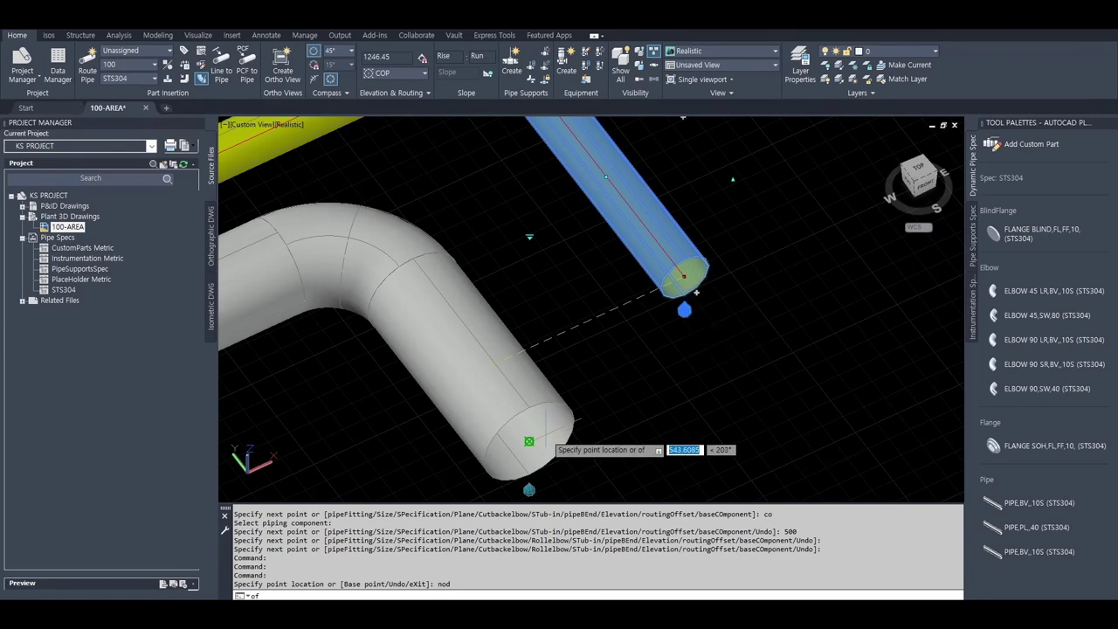
{"action": "left_click", "coordinate": [528, 441]}
{"action": "scroll", "coordinate": [680, 314], "scroll_direction": "down", "scroll_amount": 3}
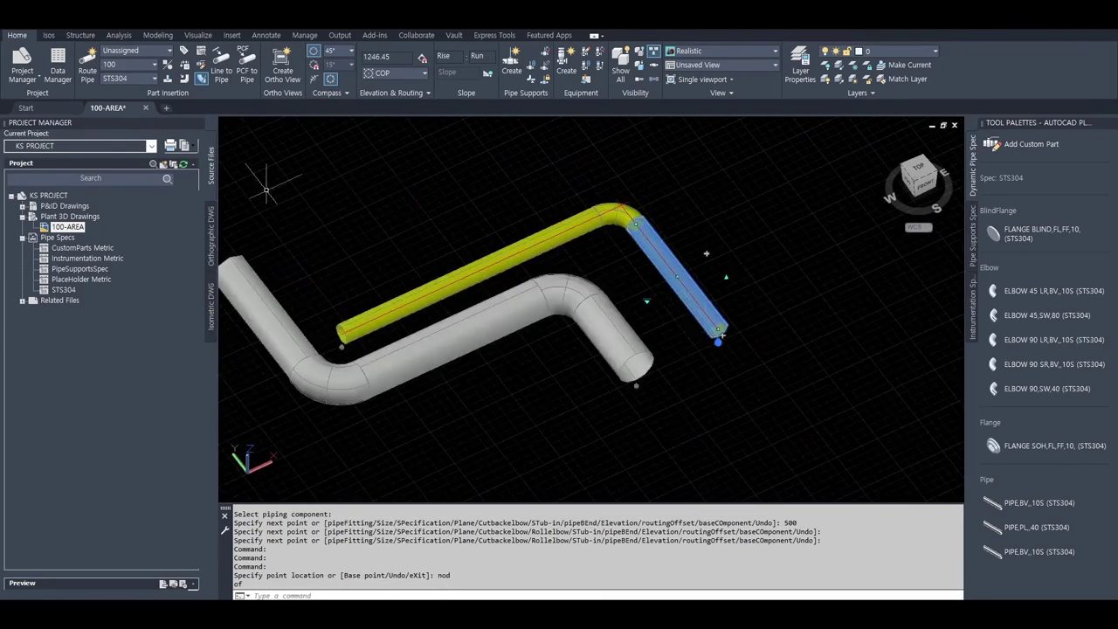